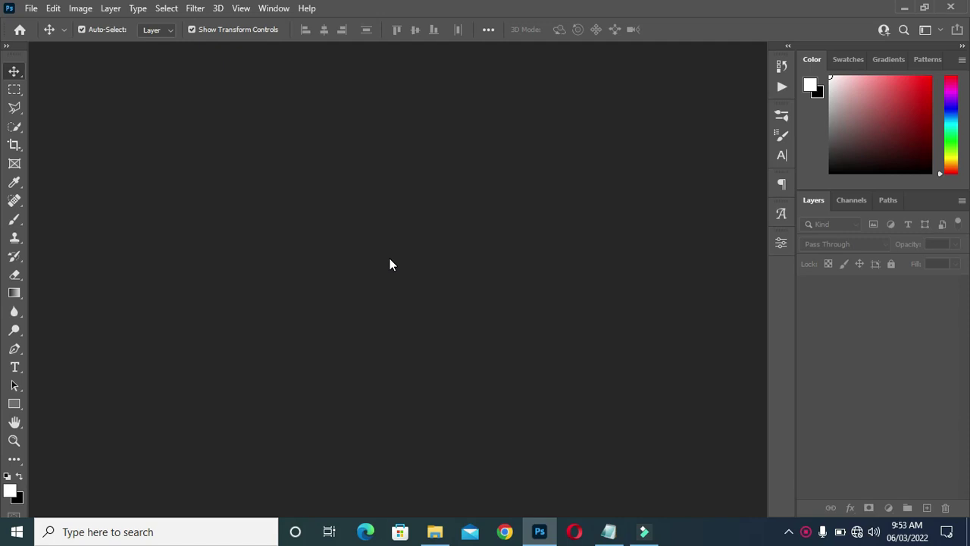
Create a new 1200 × 1200 px document from the 4 × 4 in, 300 ppi preset
key(ctrl+n)
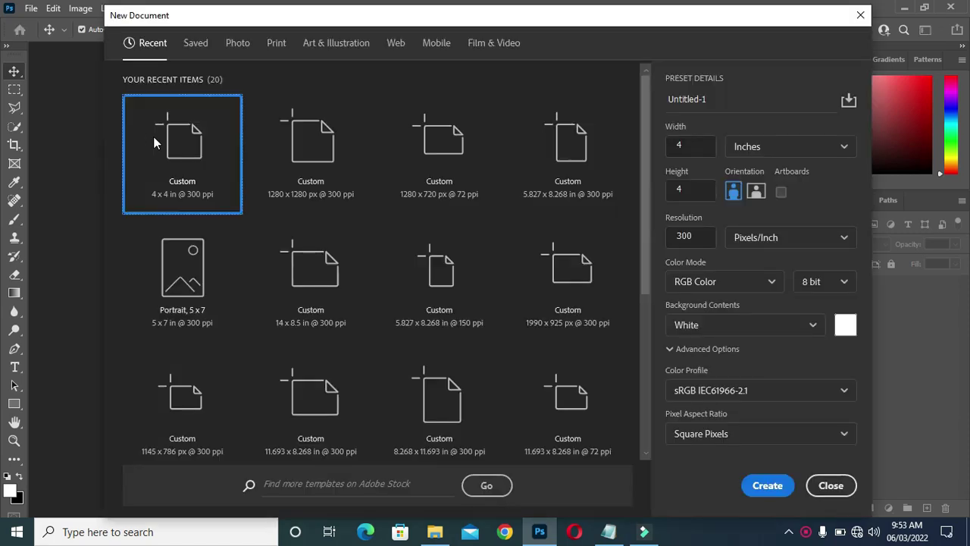
click(204, 158)
click(767, 485)
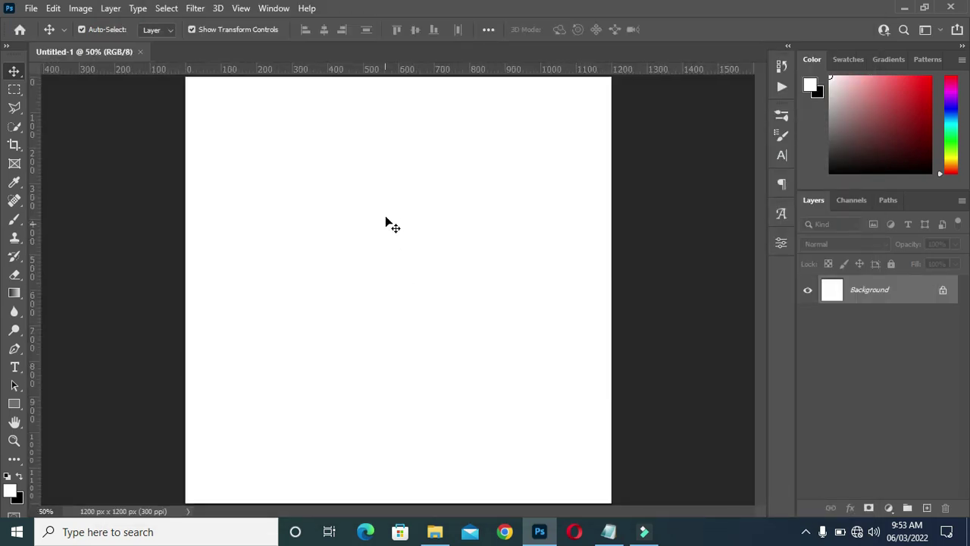
click(386, 212)
Copy only the words ASSEMBLY OF CHRIST CHURCH from the Notepad flyer notes
click(608, 531)
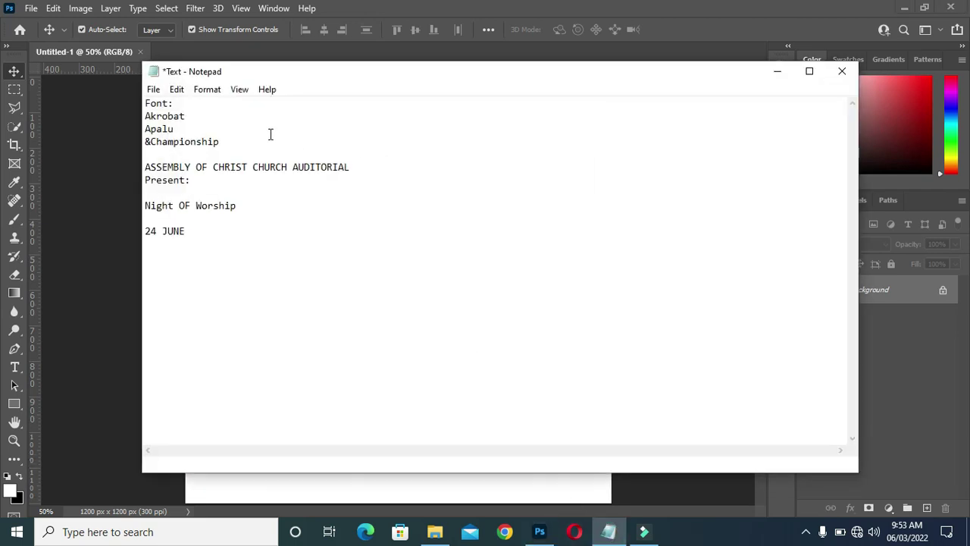
drag(151, 115, 232, 149)
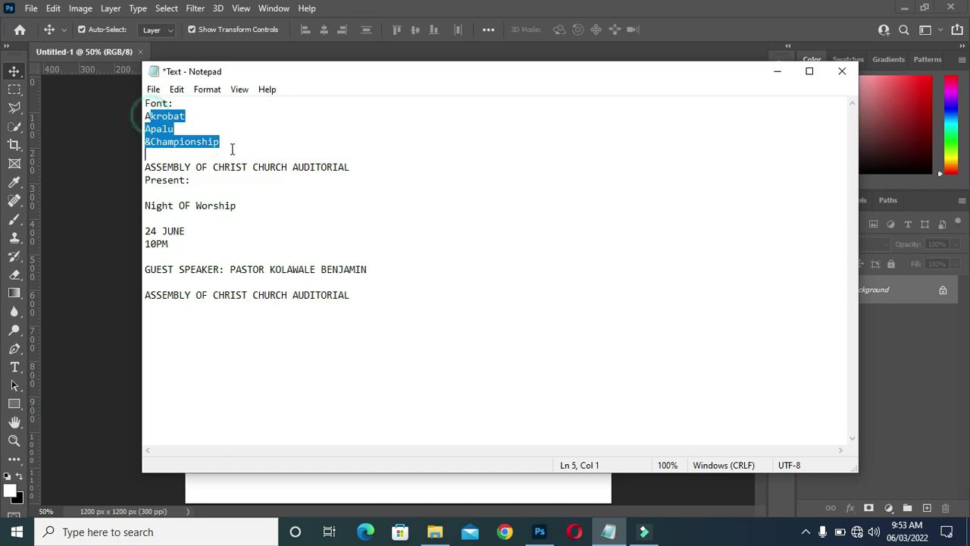
drag(145, 166, 328, 362)
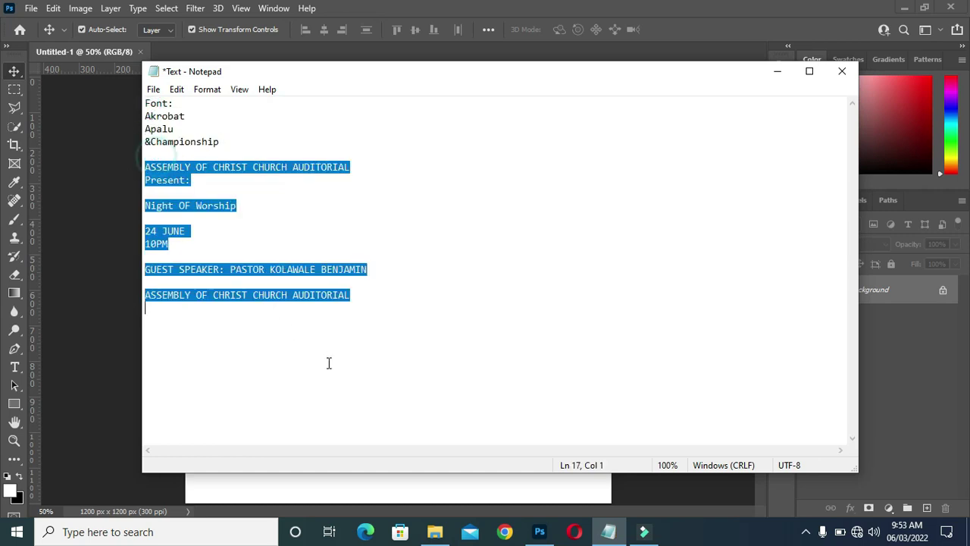
click(410, 269)
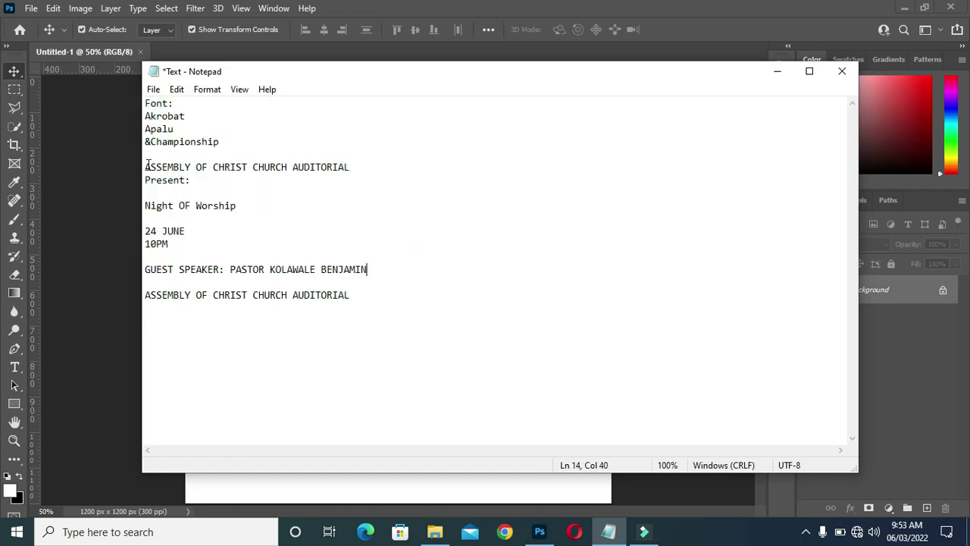
drag(144, 167, 493, 172)
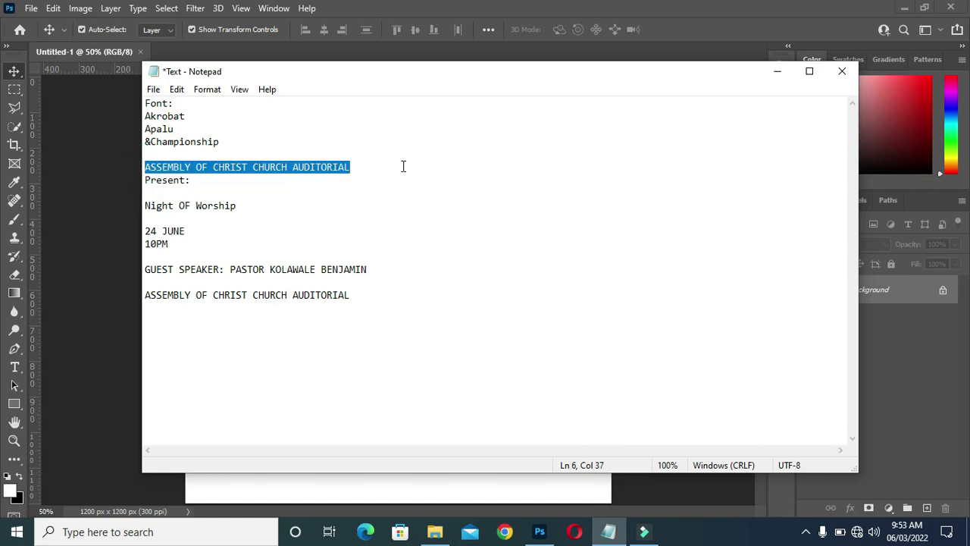
click(296, 167)
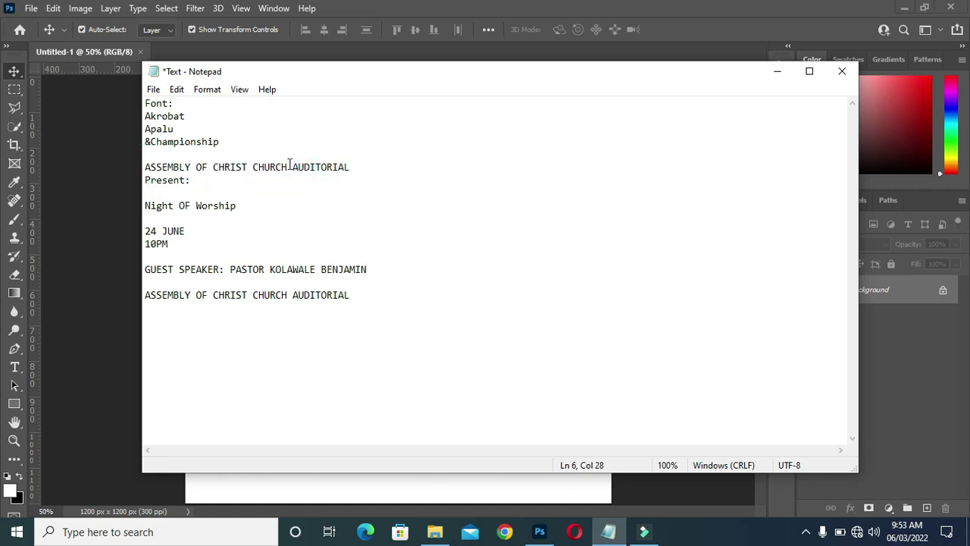
drag(288, 166, 147, 167)
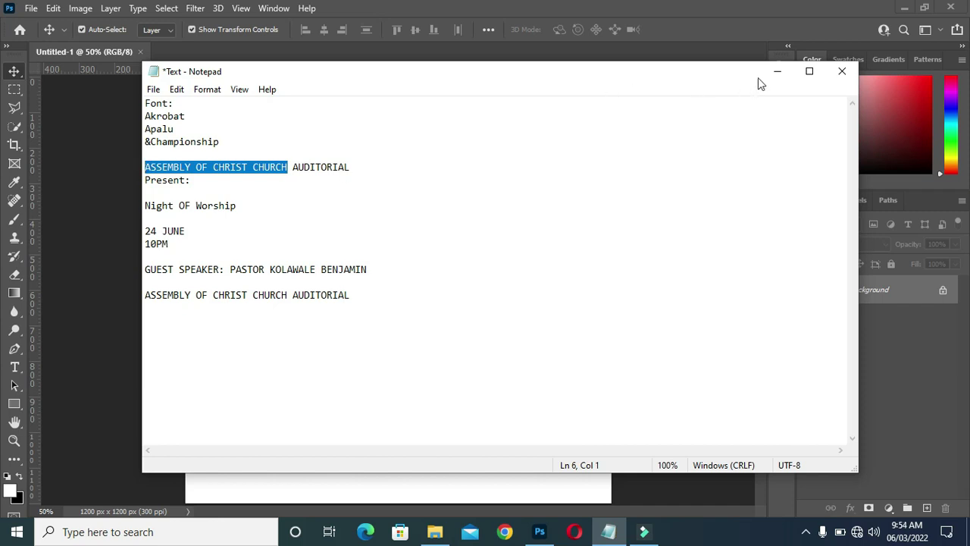
click(780, 76)
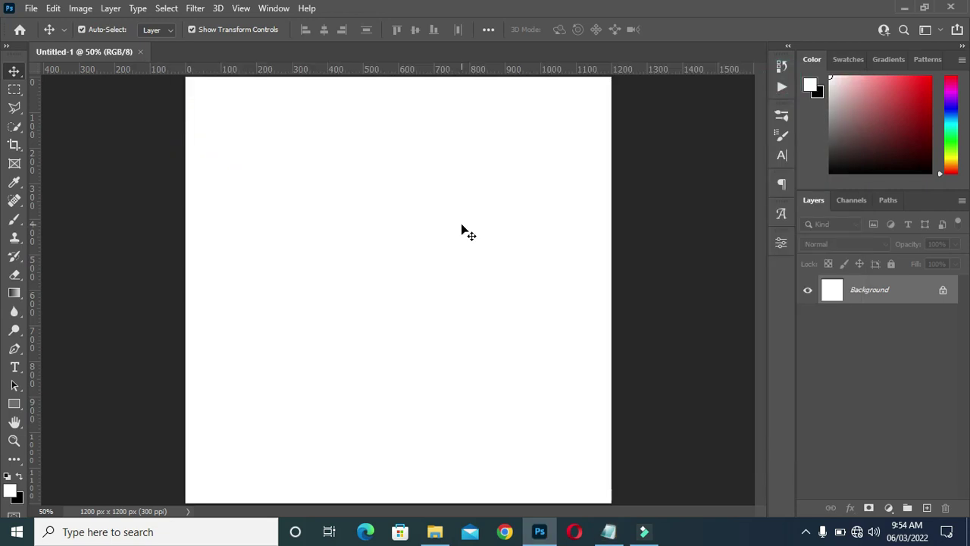
Paste ASSEMBLY OF CHRIST CHURCH as a new text layer near the canvas top
key(t)
click(317, 119)
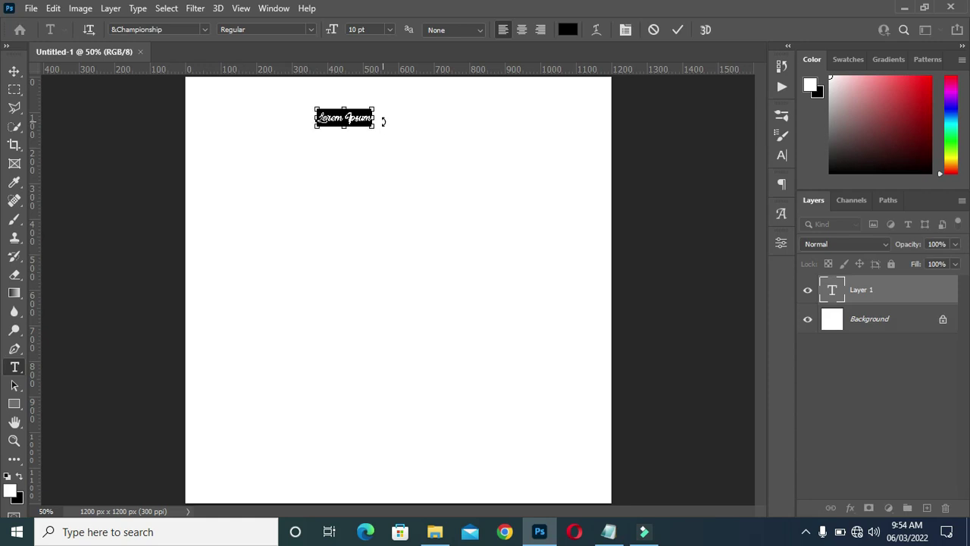
key(ctrl+v)
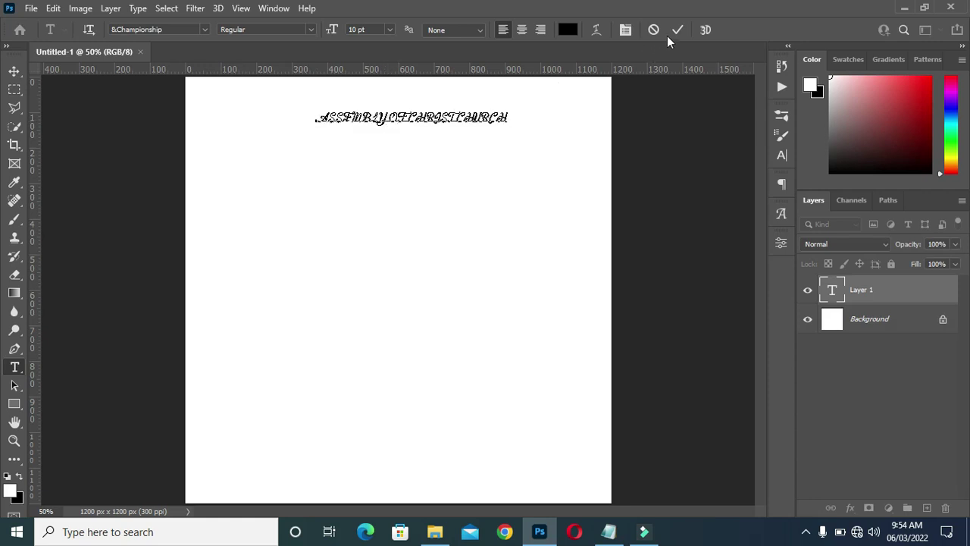
click(679, 29)
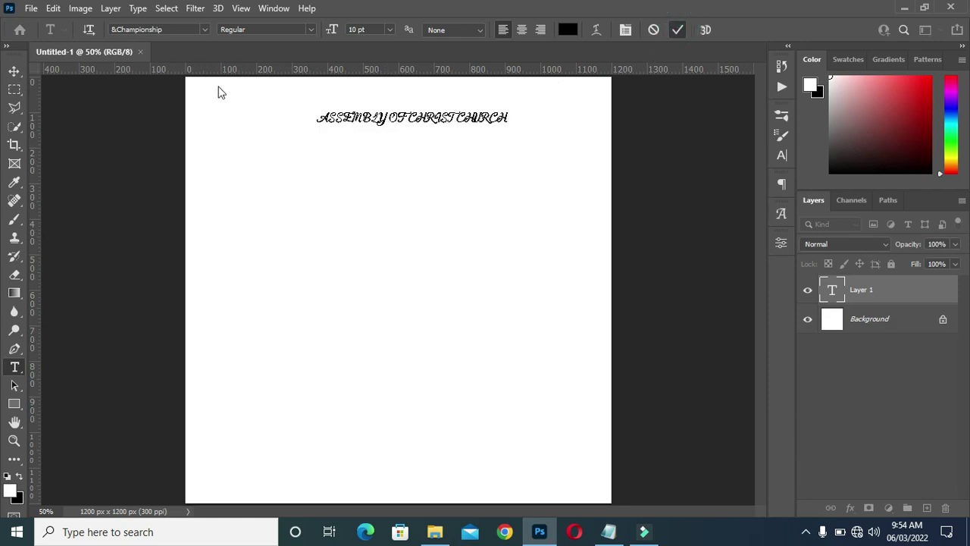
Set the heading's font to Akrobat with the Bold style
click(204, 30)
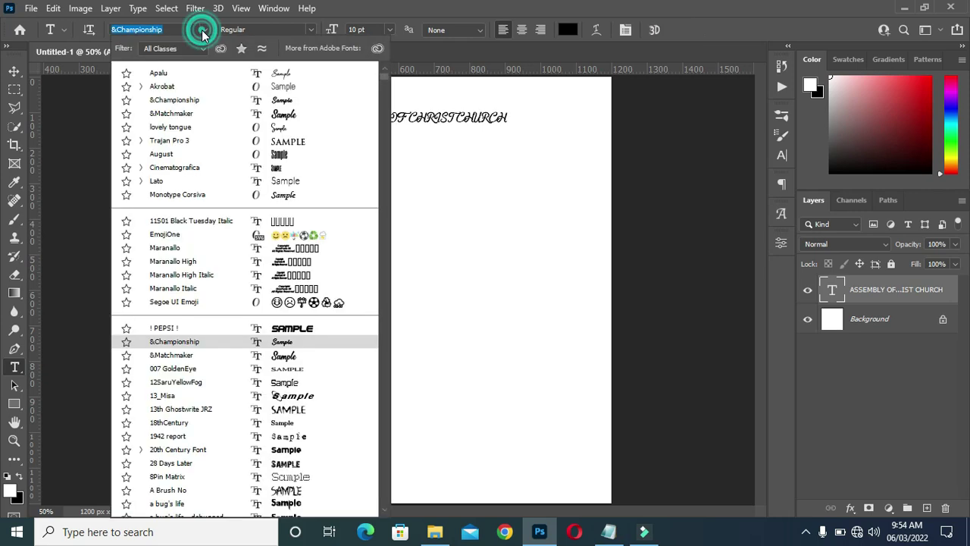
click(163, 81)
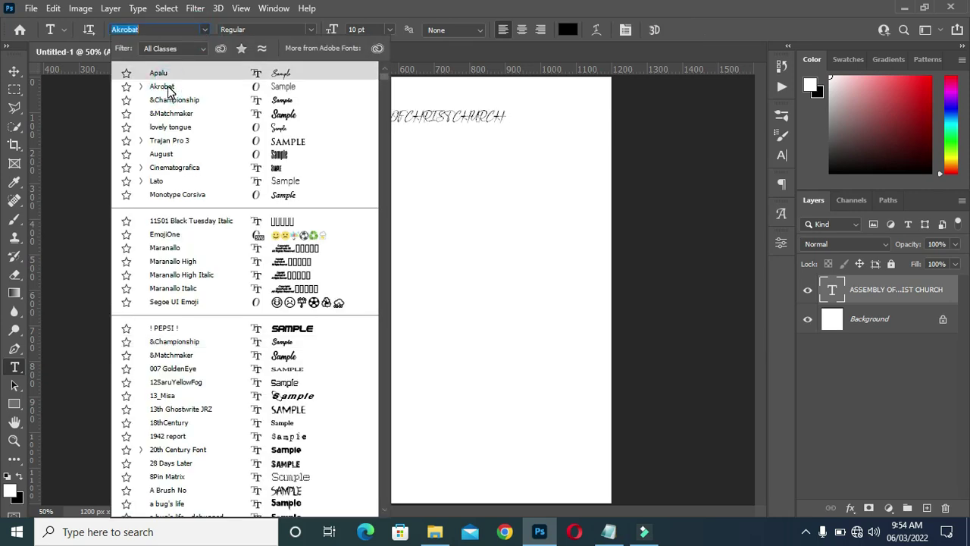
click(310, 29)
click(265, 103)
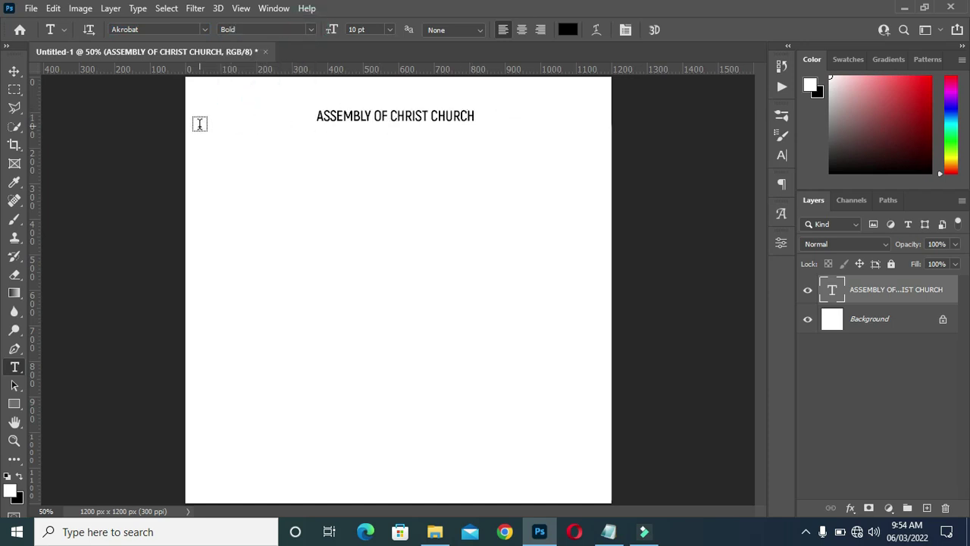
key(v)
click(455, 183)
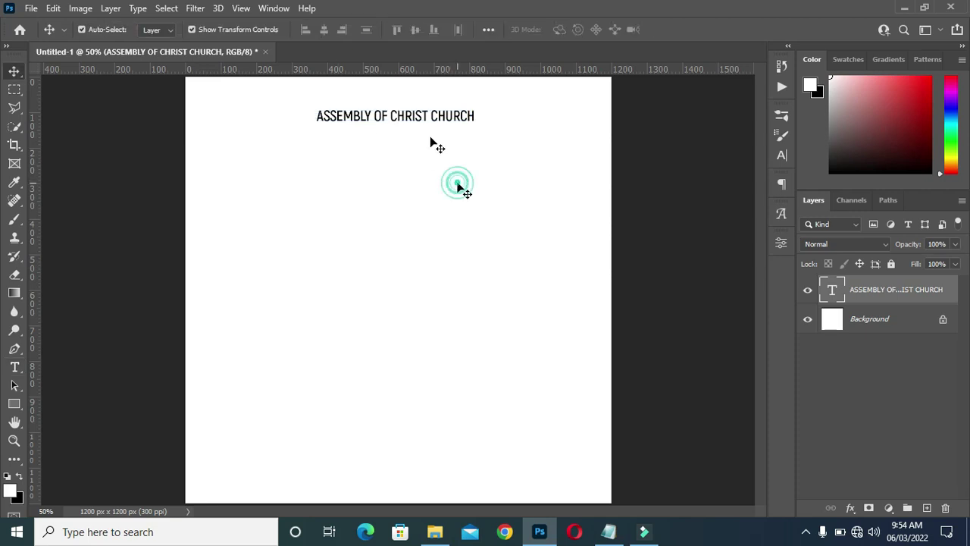
click(650, 177)
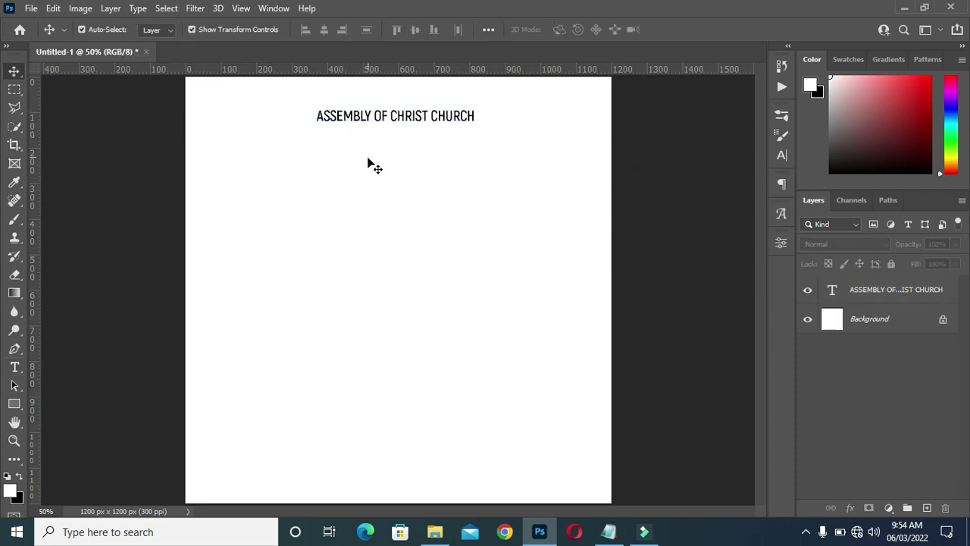
Duplicate the heading below itself, retype it as 'Present:', and centre it horizontally
click(609, 531)
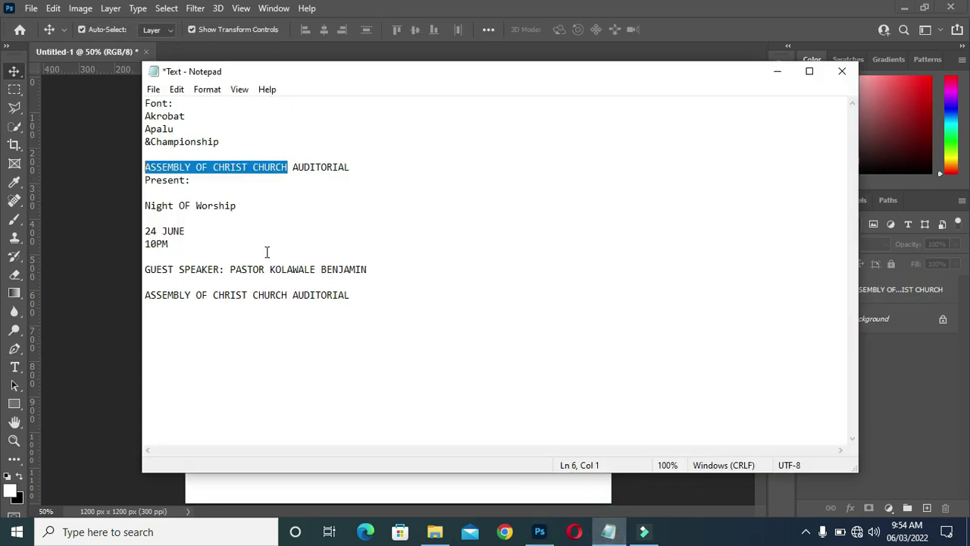
drag(191, 180, 148, 184)
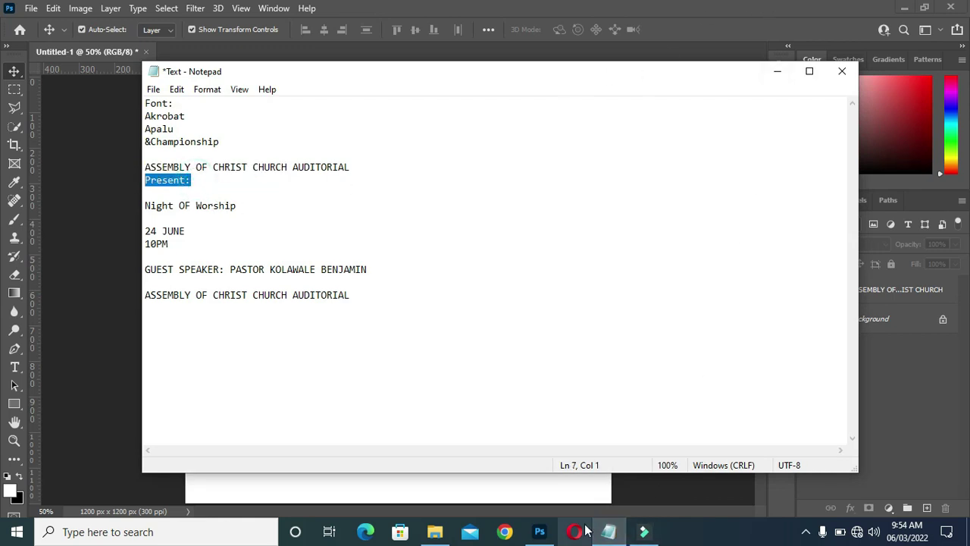
click(608, 531)
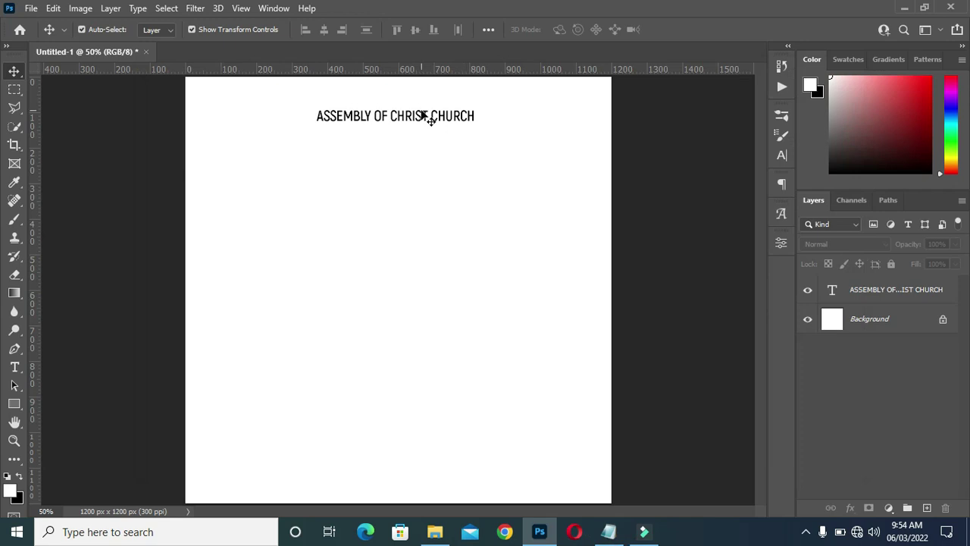
drag(425, 115, 417, 152)
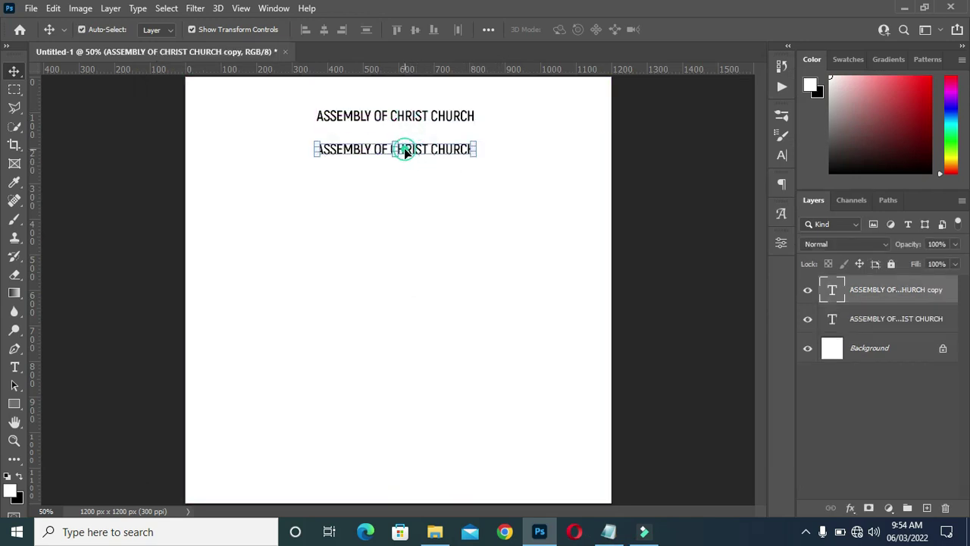
double_click(404, 149)
text(Present:)
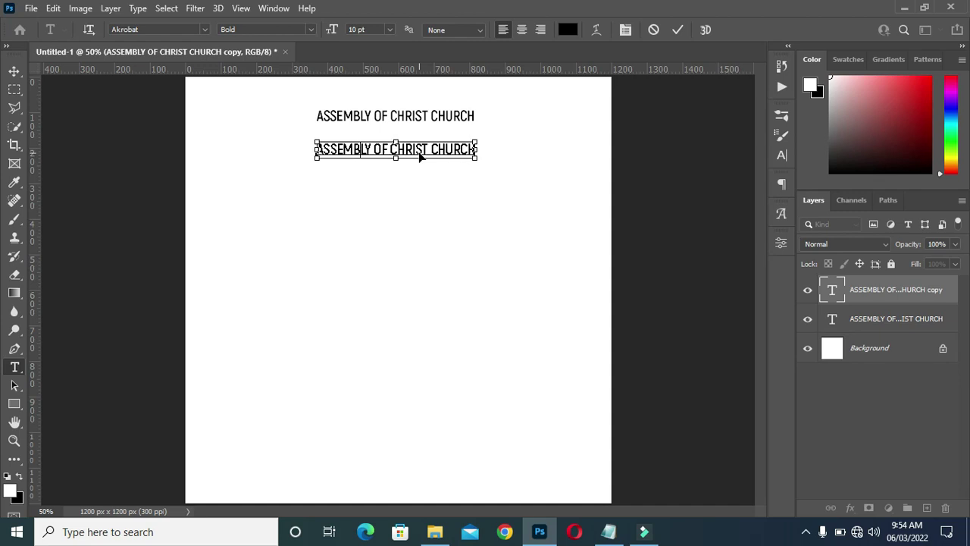
click(675, 31)
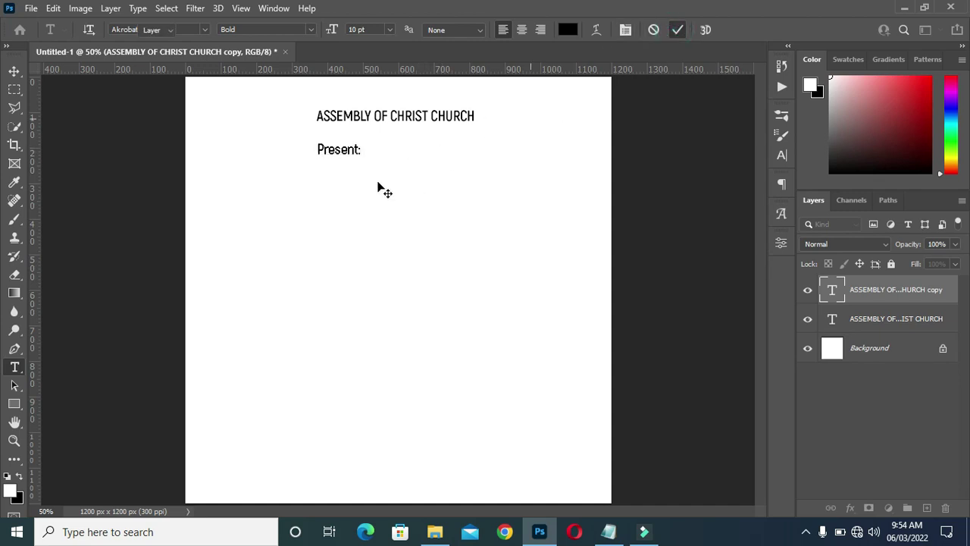
key(v)
key(ctrl+a)
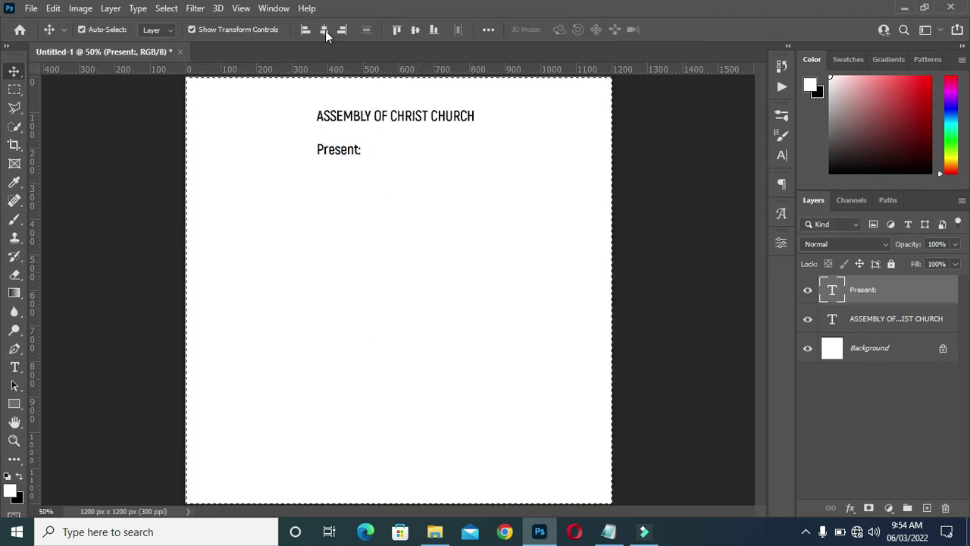
click(324, 30)
key(ctrl)
key(ctrl+d)
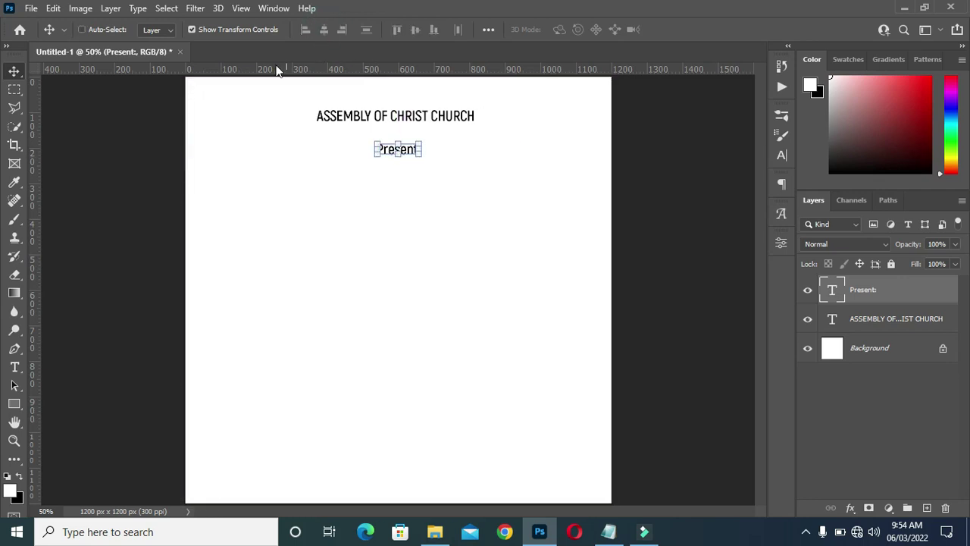
Set Present: in the Apalu script font and enlarge it to about 197%
key(t)
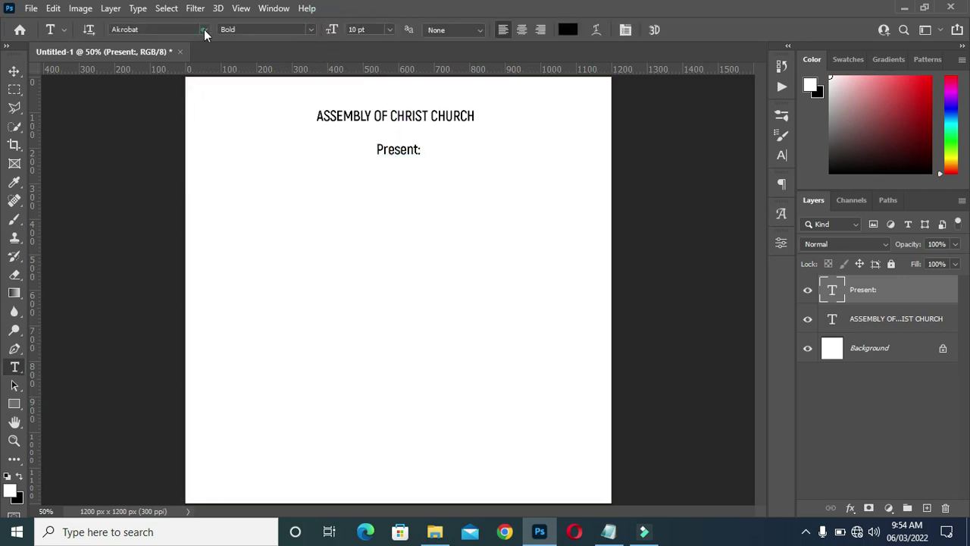
click(204, 29)
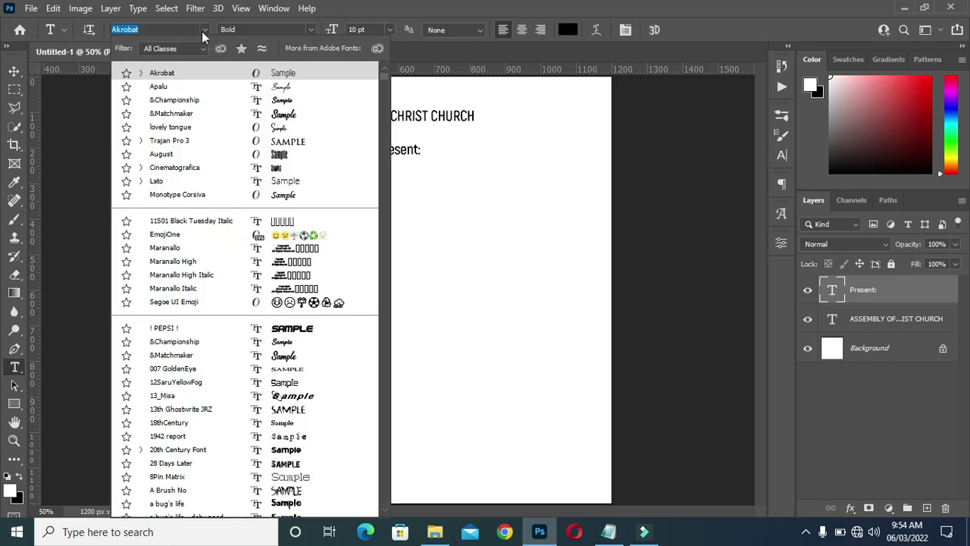
click(166, 88)
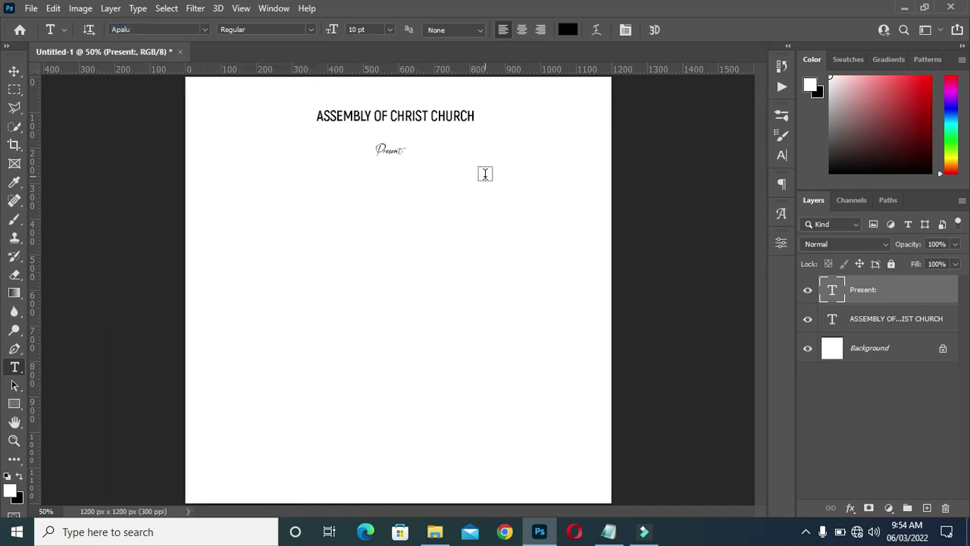
click(14, 70)
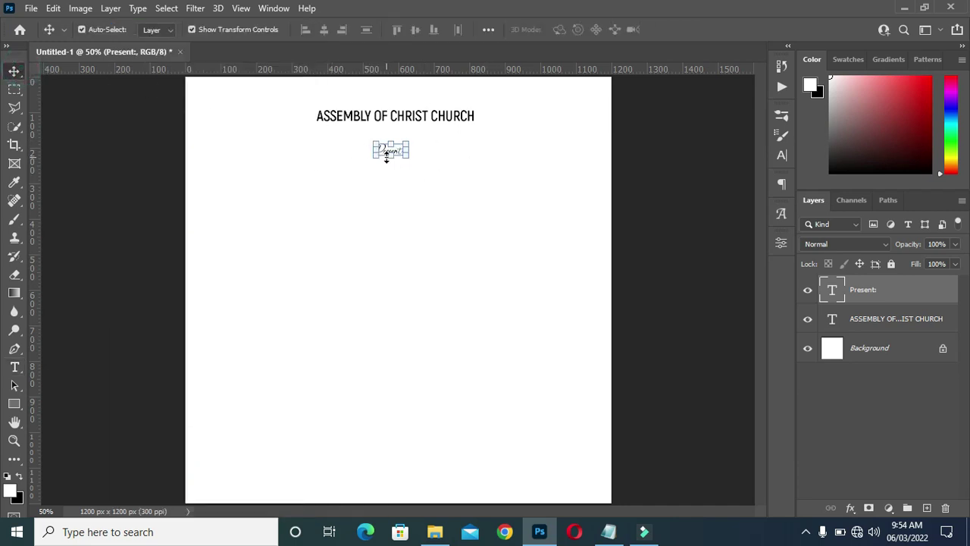
drag(392, 158, 392, 175)
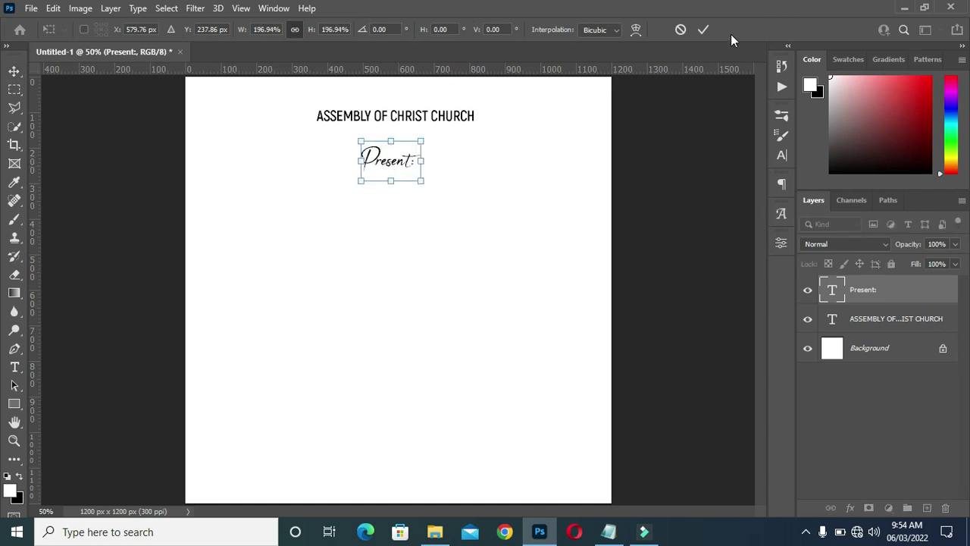
click(705, 30)
click(706, 119)
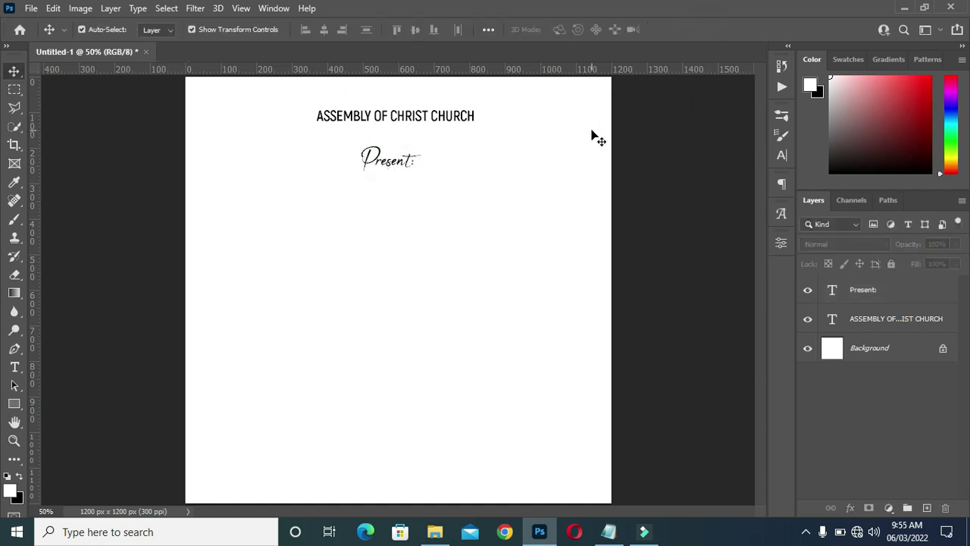
Copy the word Night from the Notepad flyer notes
click(608, 531)
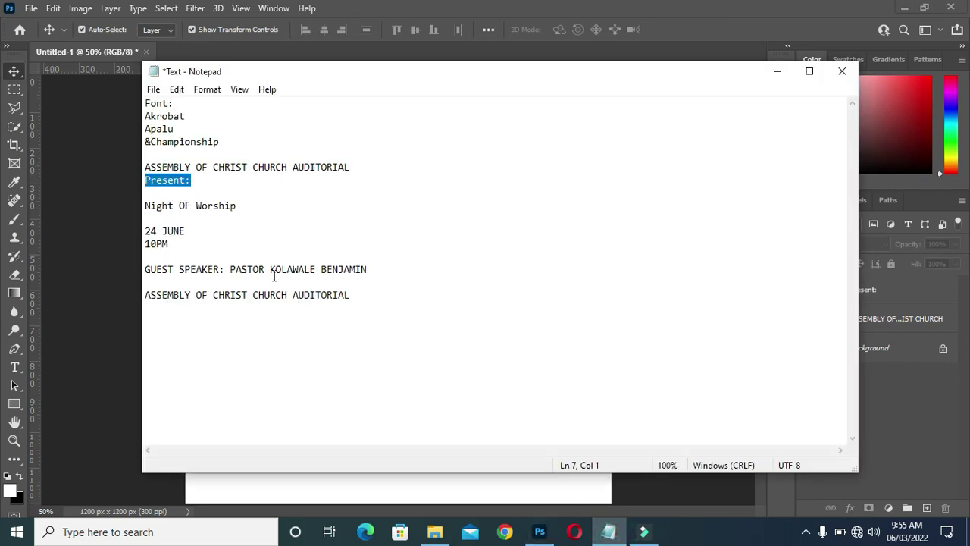
drag(174, 207, 145, 196)
key(ctrl+c)
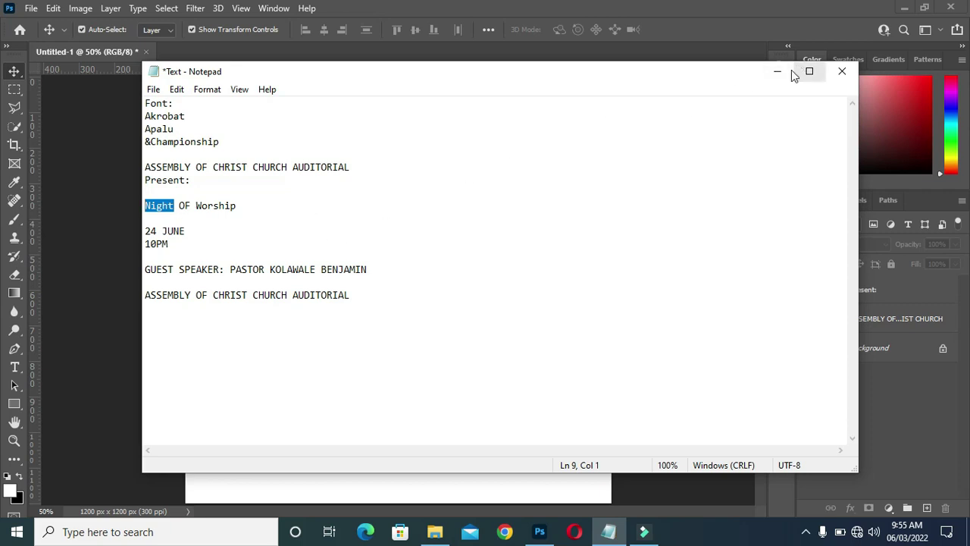
click(776, 71)
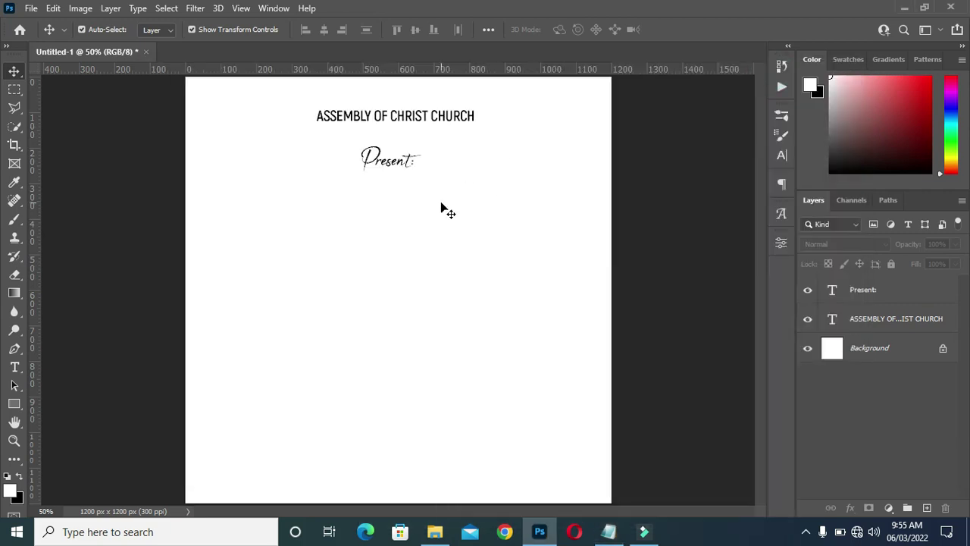
Paste Night as a new text line below Present: and enlarge it to about 221%
key(t)
click(349, 214)
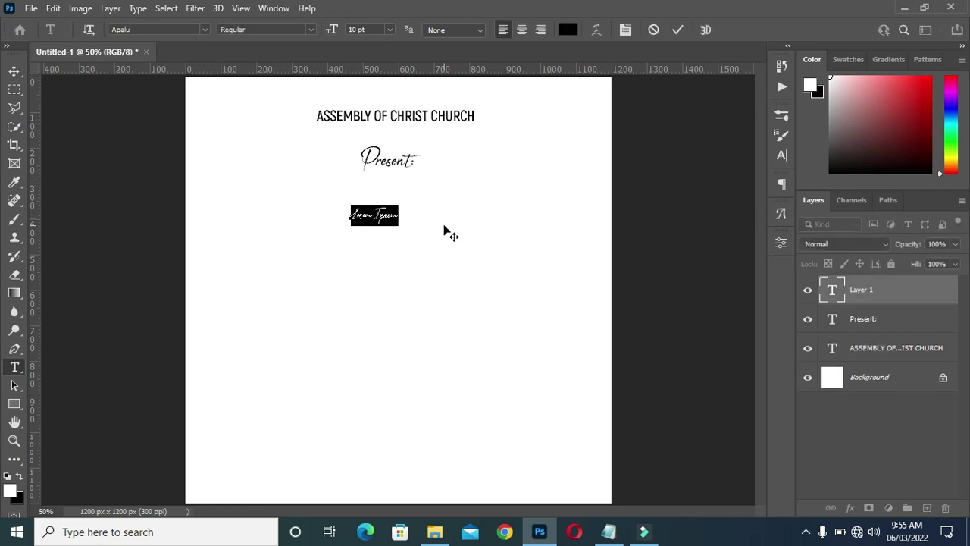
key(ctrl+v)
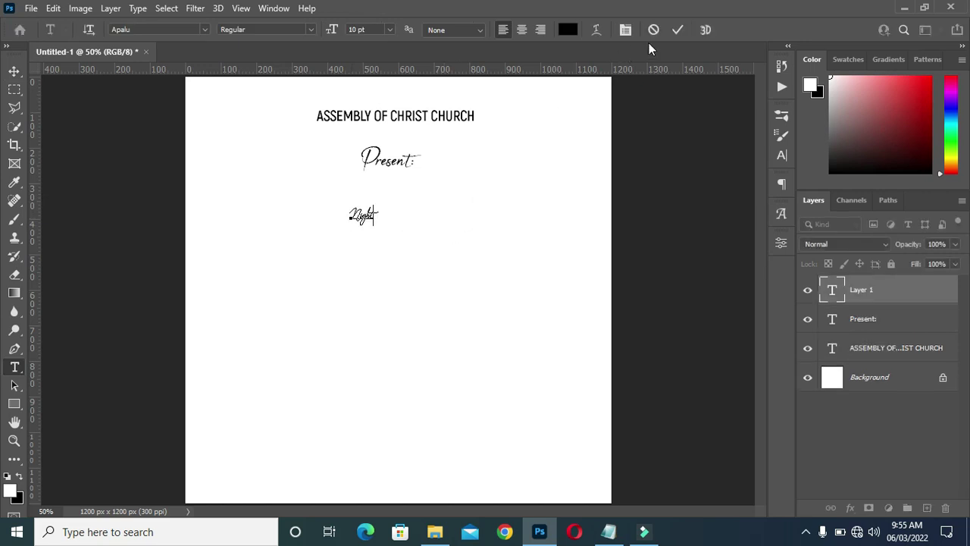
click(679, 30)
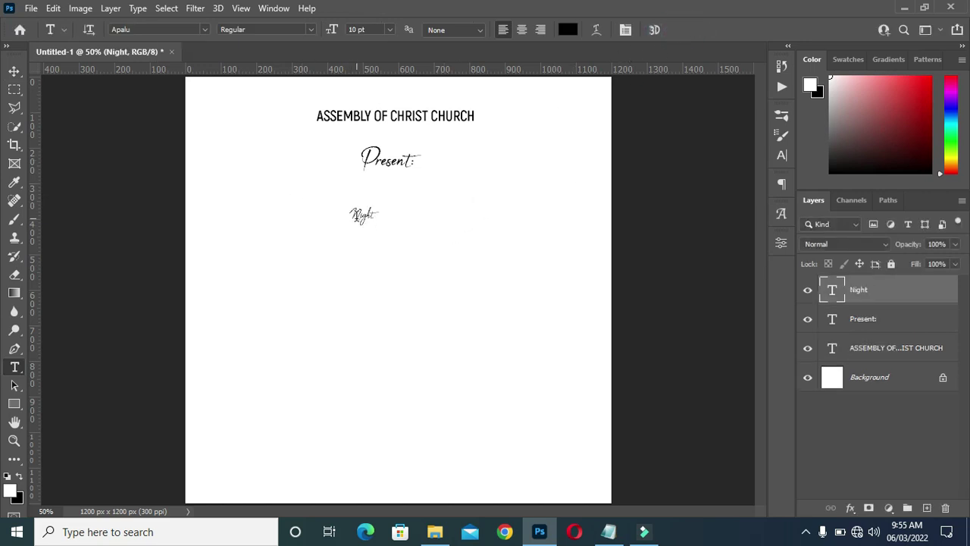
click(15, 72)
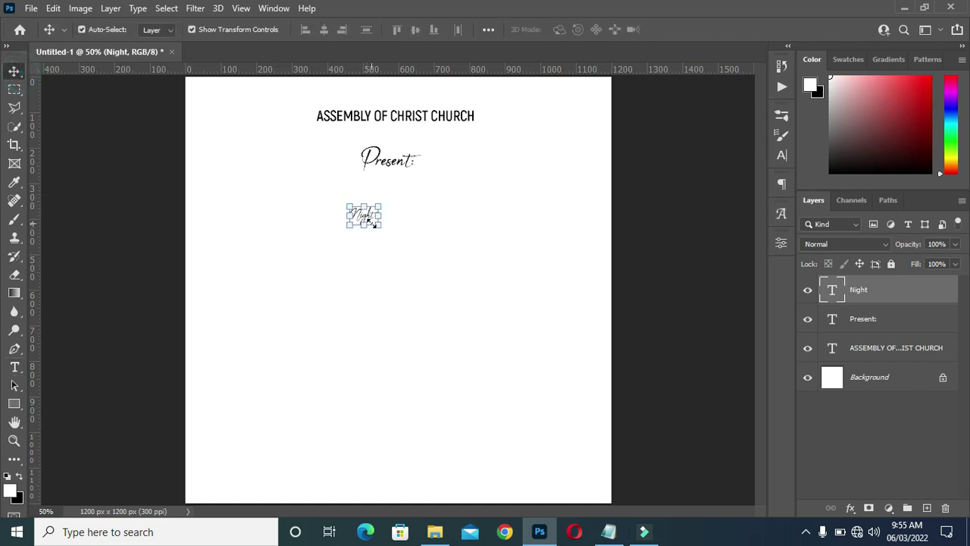
drag(364, 226, 364, 273)
click(703, 30)
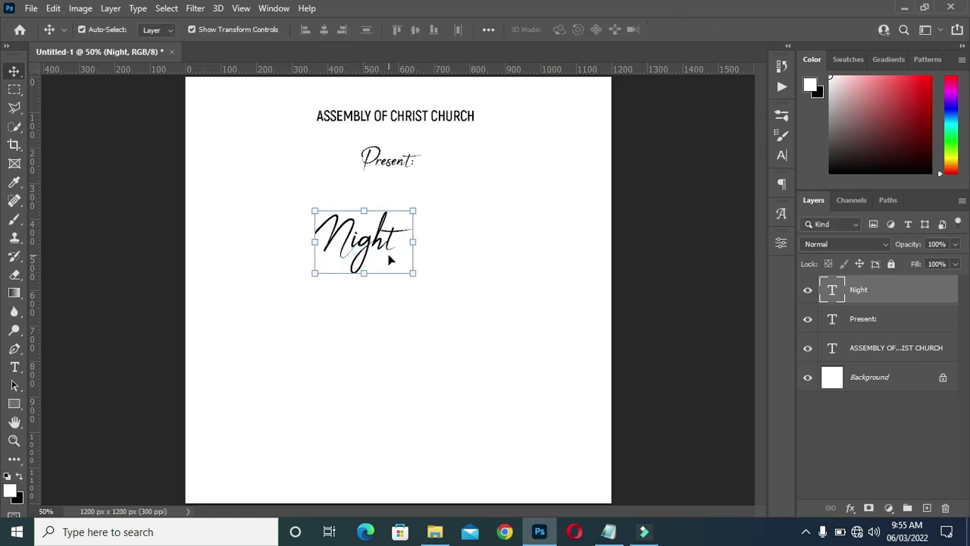
Centre Night horizontally on the canvas and nudge it up two steps
key(ctrl+a)
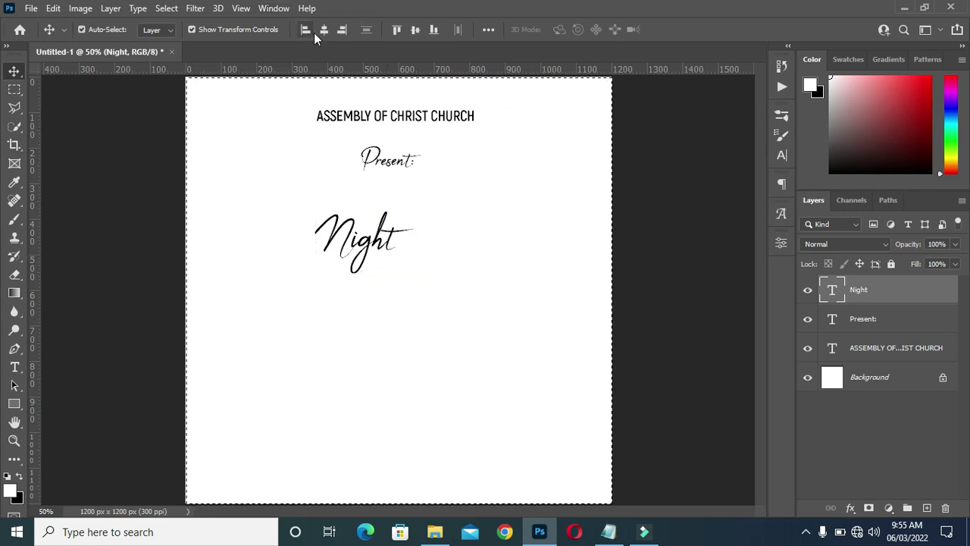
click(324, 30)
key(ctrl)
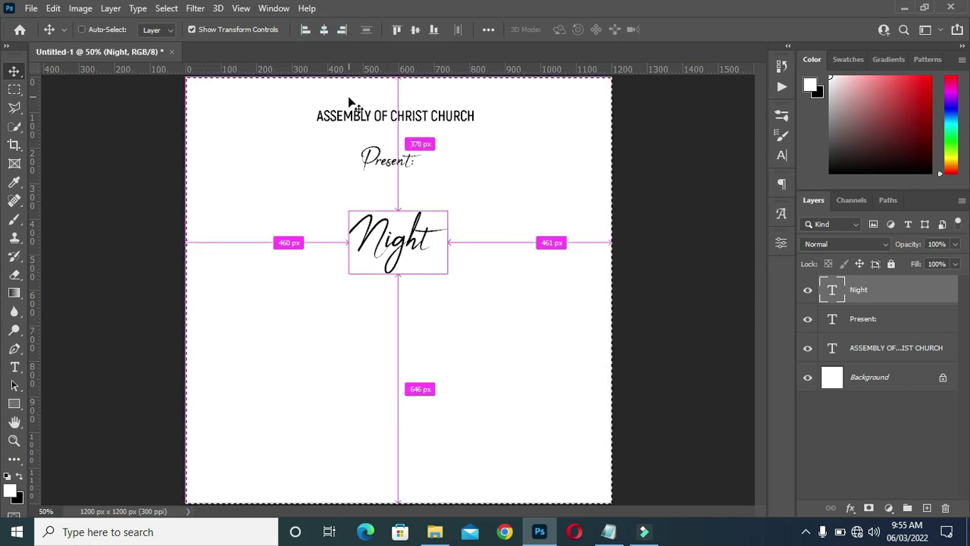
key(ctrl+d)
key(Up)
key(Up)
key(Up)
key(Up)
key(Up)
key(Up)
key(Up)
key(Up)
key(Up)
key(Up)
key(Up)
key(Up)
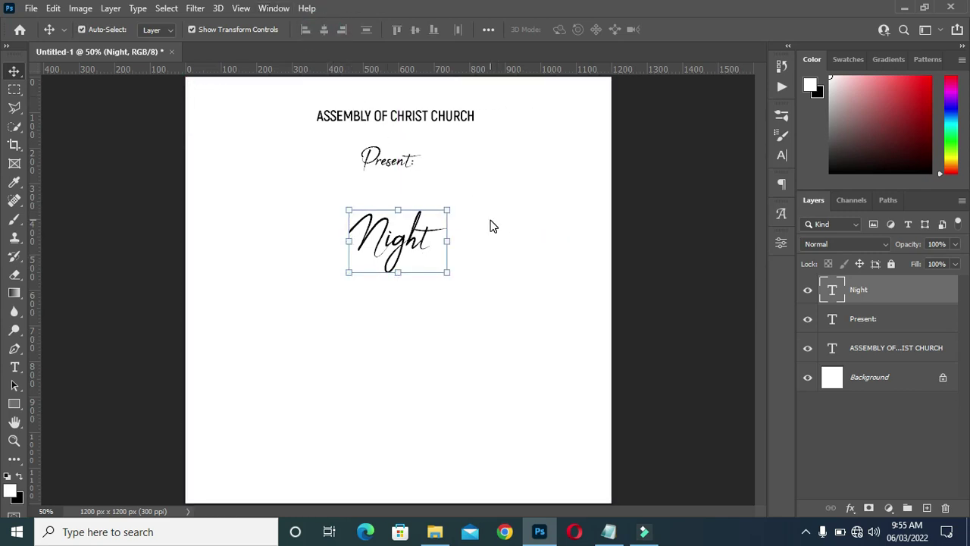
key(Up)
key(Up)
key(Up)
key(Up)
key(Up)
key(Up)
key(Up)
key(Up)
key(Up)
key(Up)
key(Up)
key(Up)
key(Up)
key(Up)
key(Up)
key(Up)
key(Up)
key(Up)
key(Up)
key(Up)
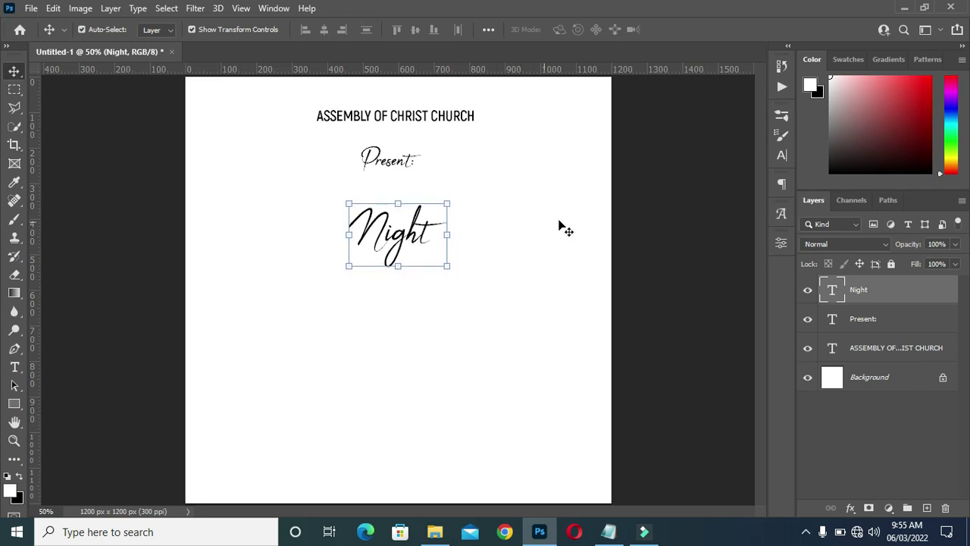
click(652, 236)
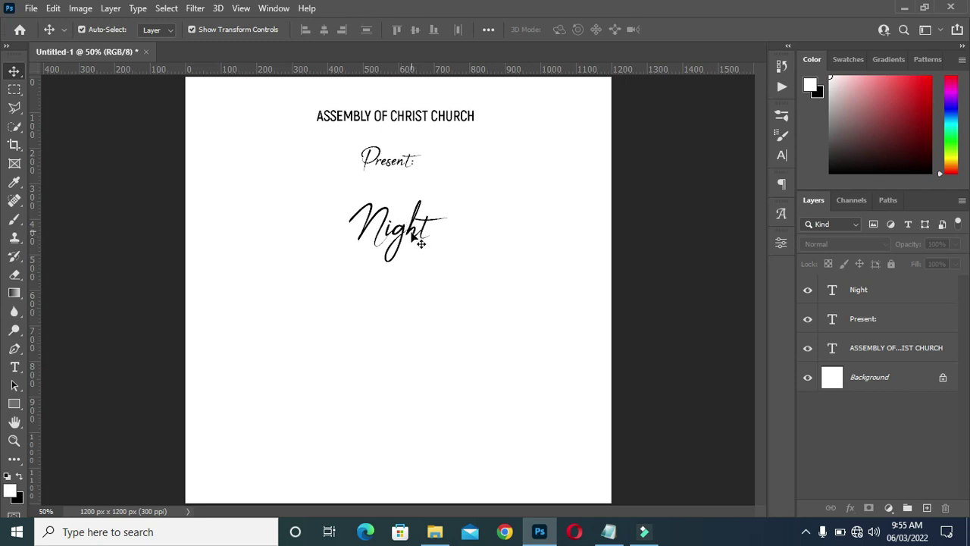
Draw a small rectangle at Night's lower right and fill it with the red swatch
click(14, 403)
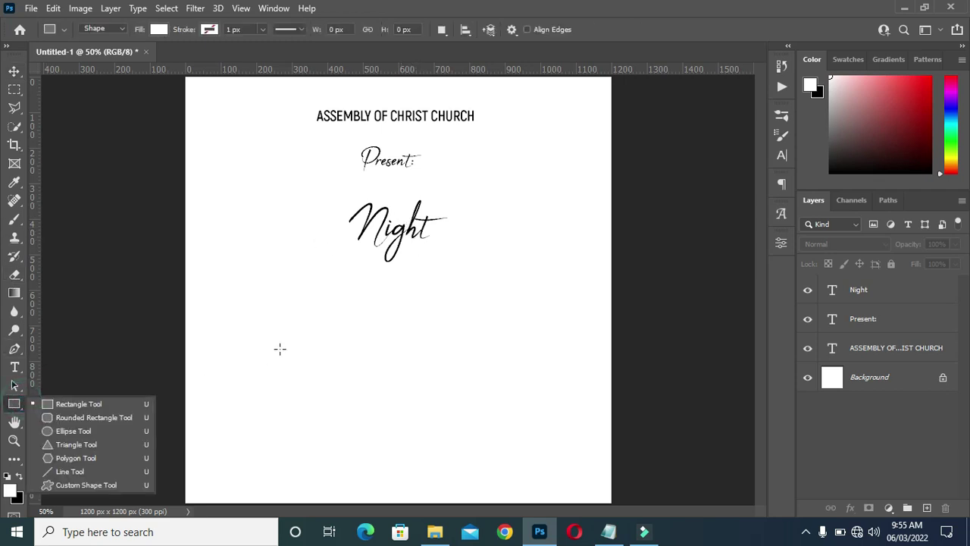
click(98, 404)
scroll(424, 241, up, 3)
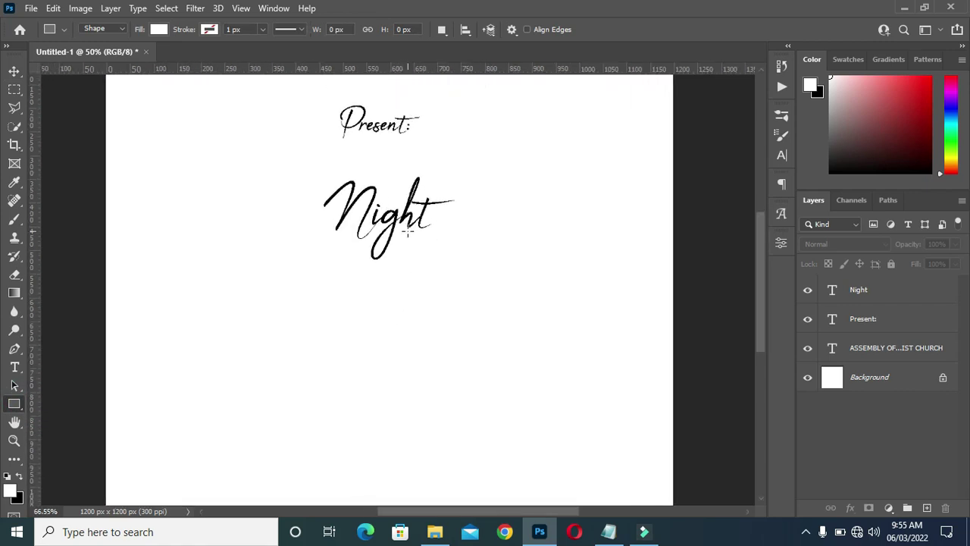
drag(391, 228, 426, 251)
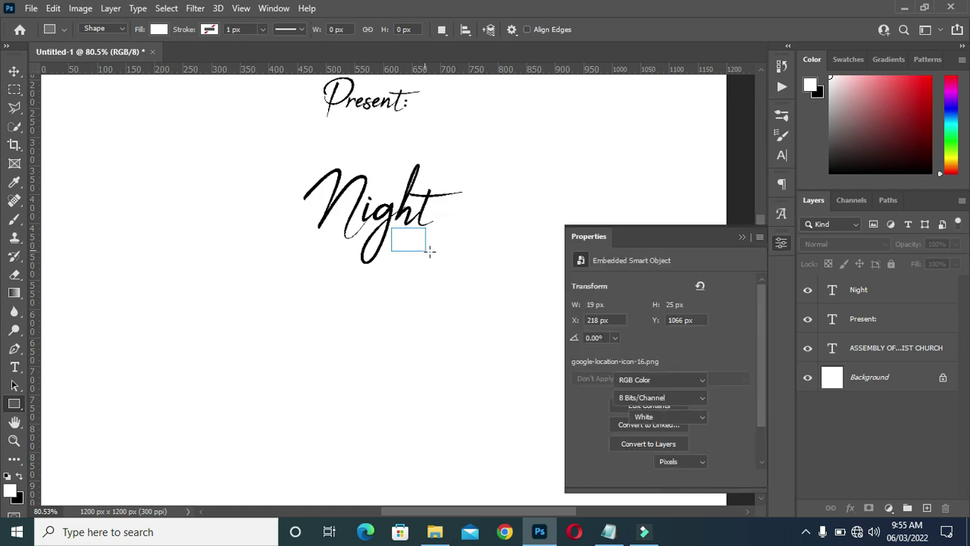
click(617, 386)
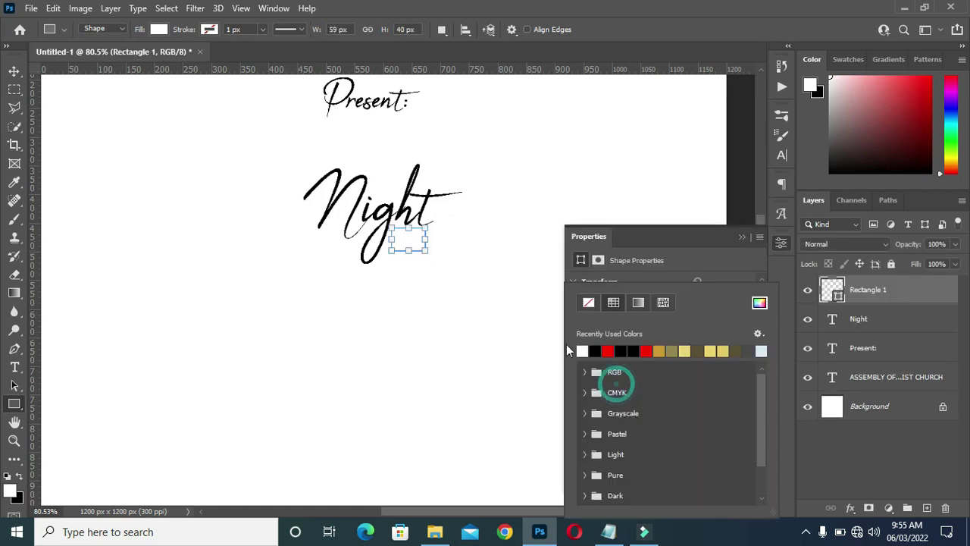
click(609, 350)
click(734, 247)
click(742, 236)
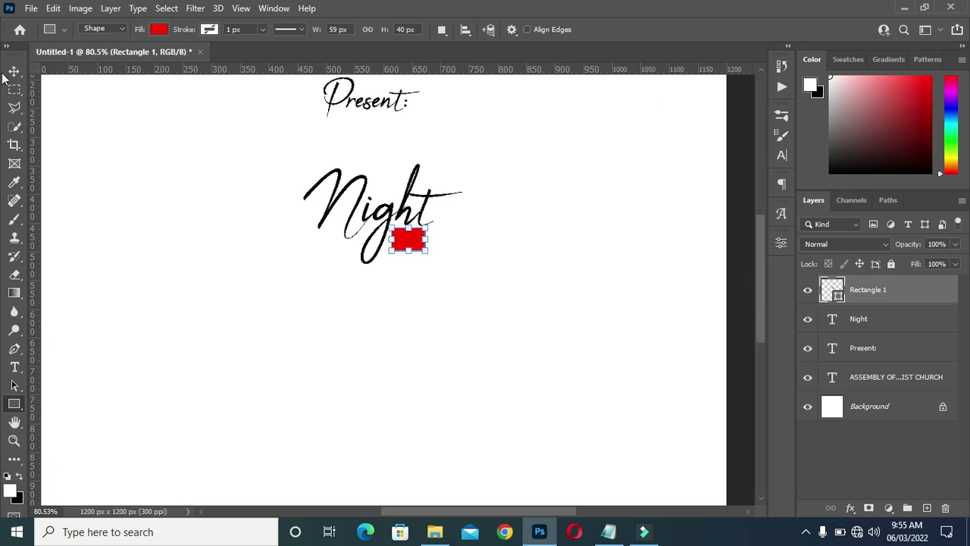
click(11, 73)
scroll(532, 245, down, 1)
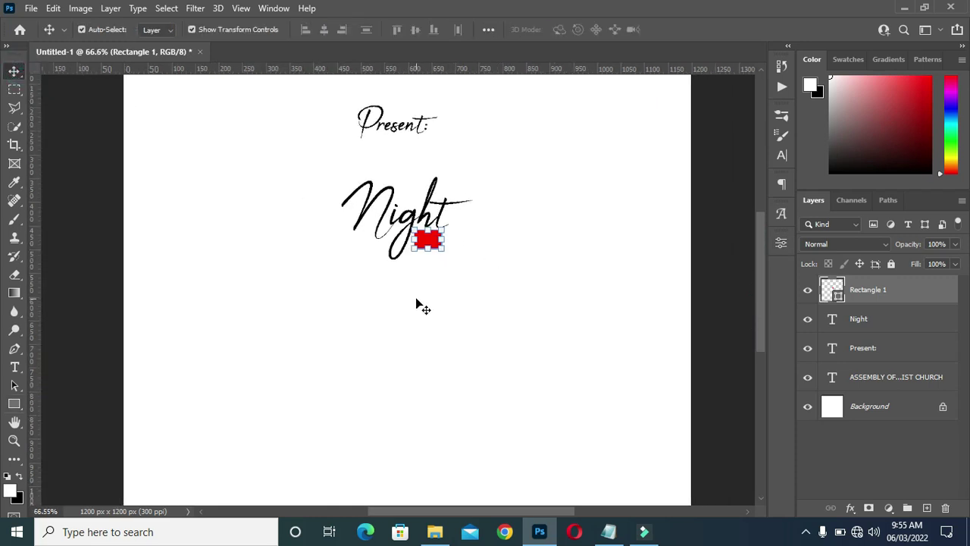
Add an 'Of' text line below Night in Akrobat Black
key(t)
click(396, 302)
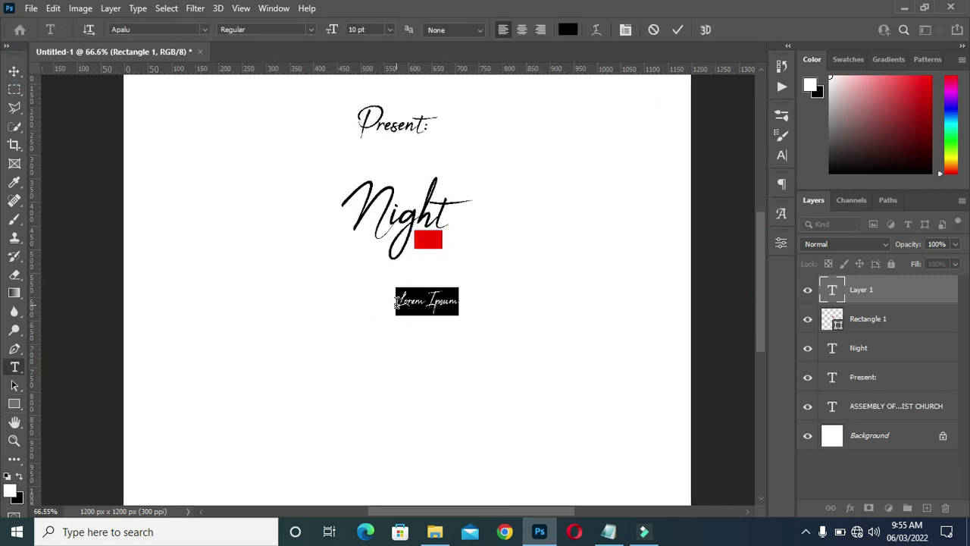
text(Of)
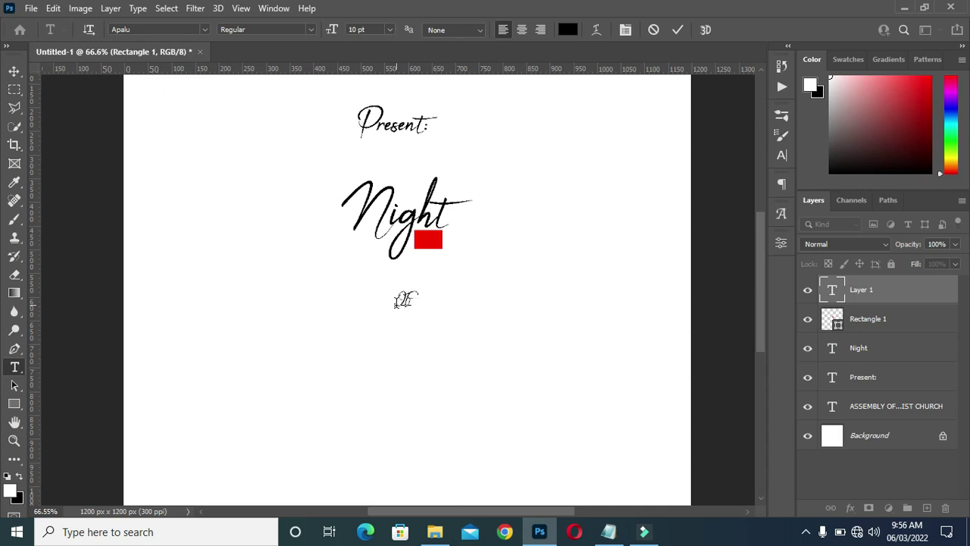
click(678, 29)
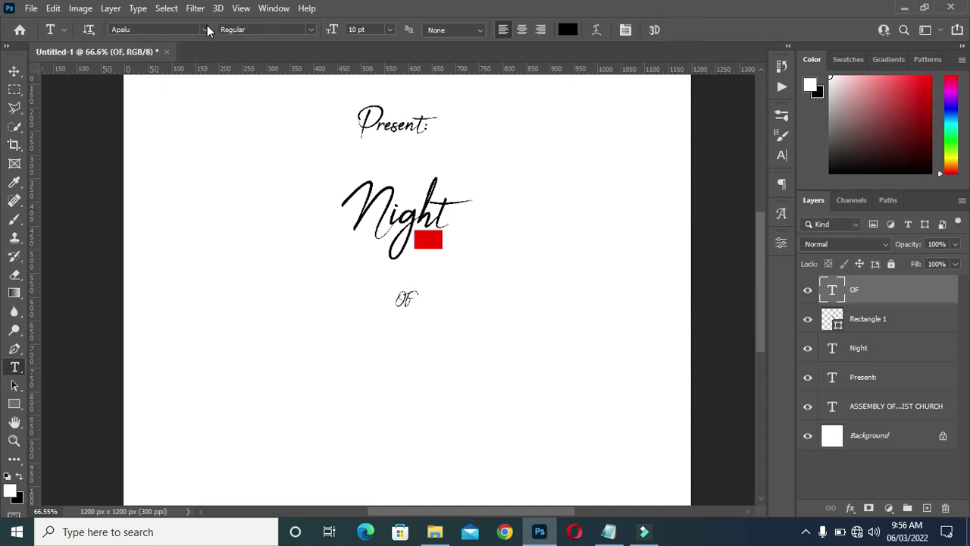
click(207, 27)
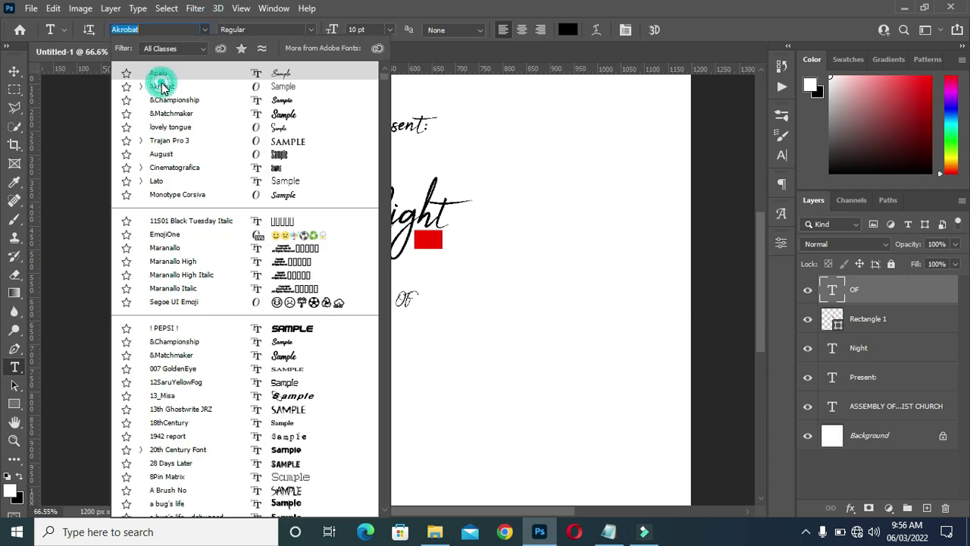
click(159, 87)
click(309, 29)
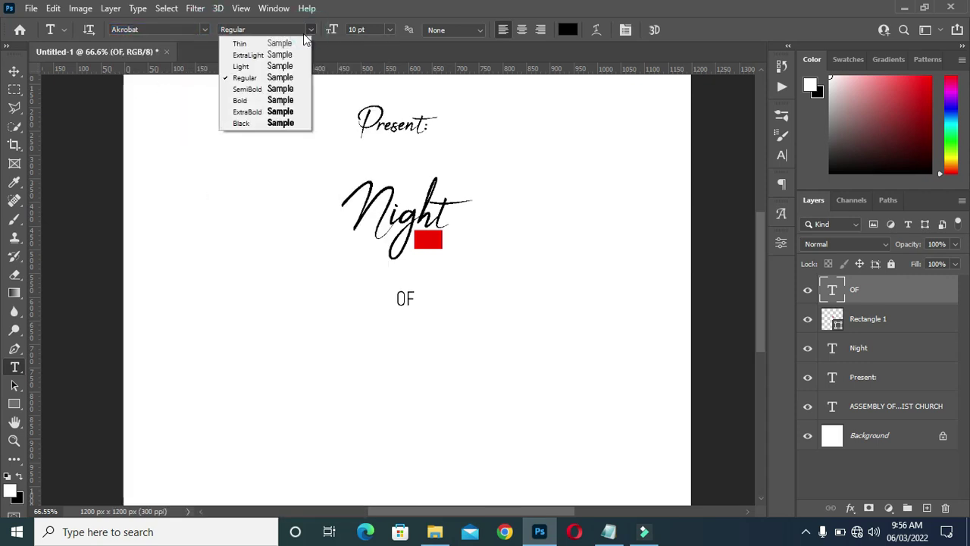
click(235, 122)
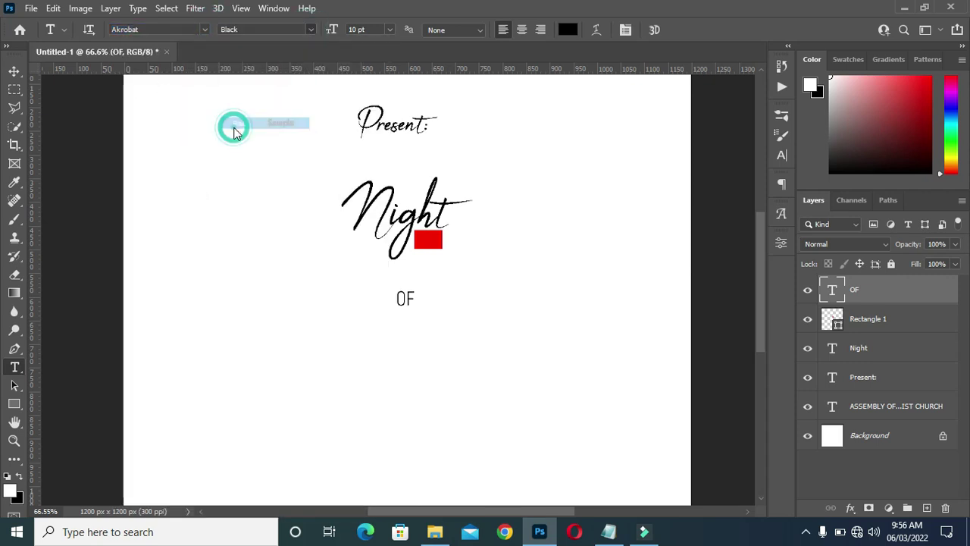
Move the OF text onto the red rectangle
click(13, 70)
scroll(405, 298, up, 2)
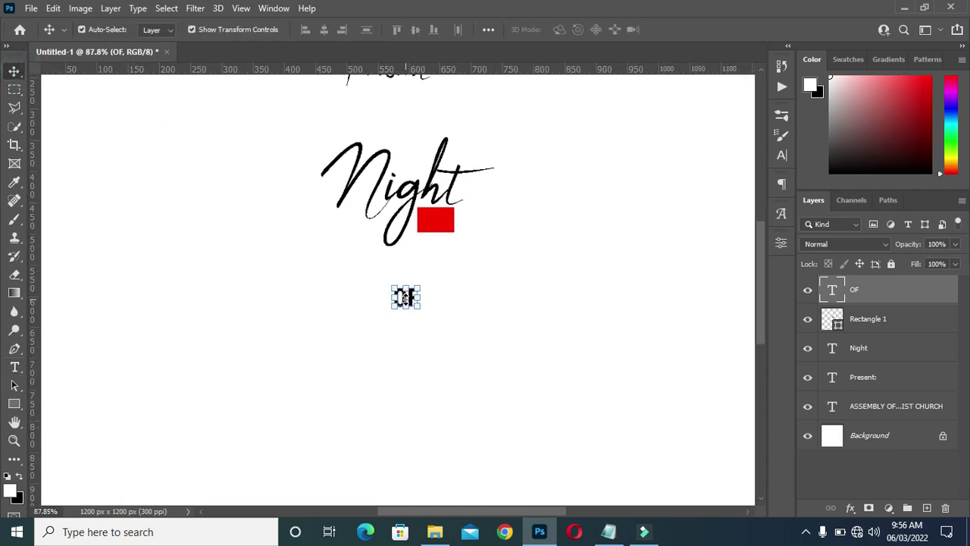
drag(406, 298, 442, 229)
click(857, 319)
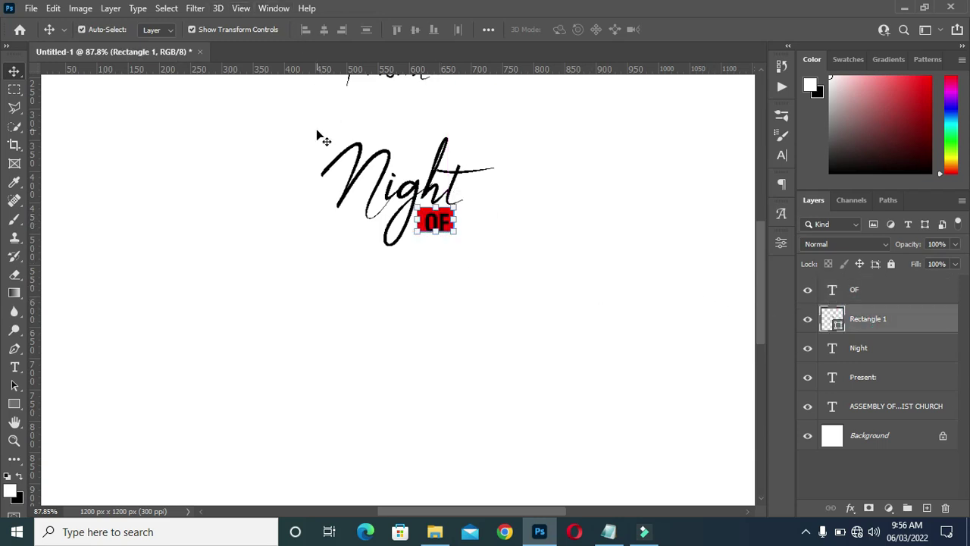
Centre OF horizontally and vertically on the red rectangle
shift+click(858, 288)
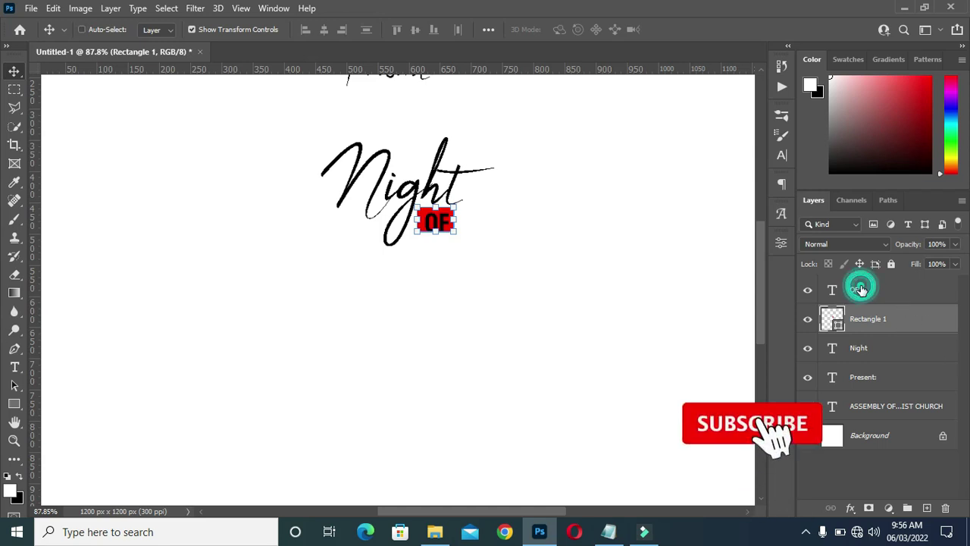
click(323, 30)
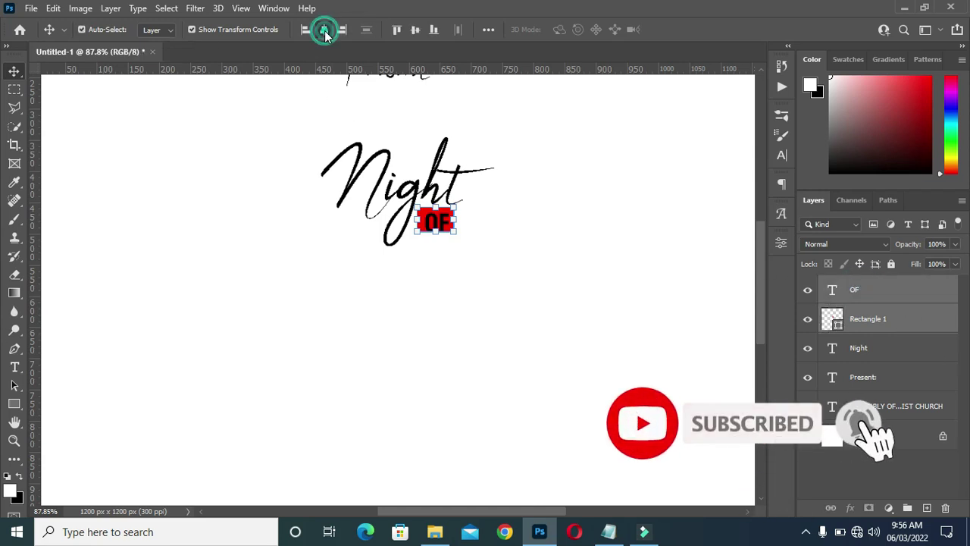
click(417, 29)
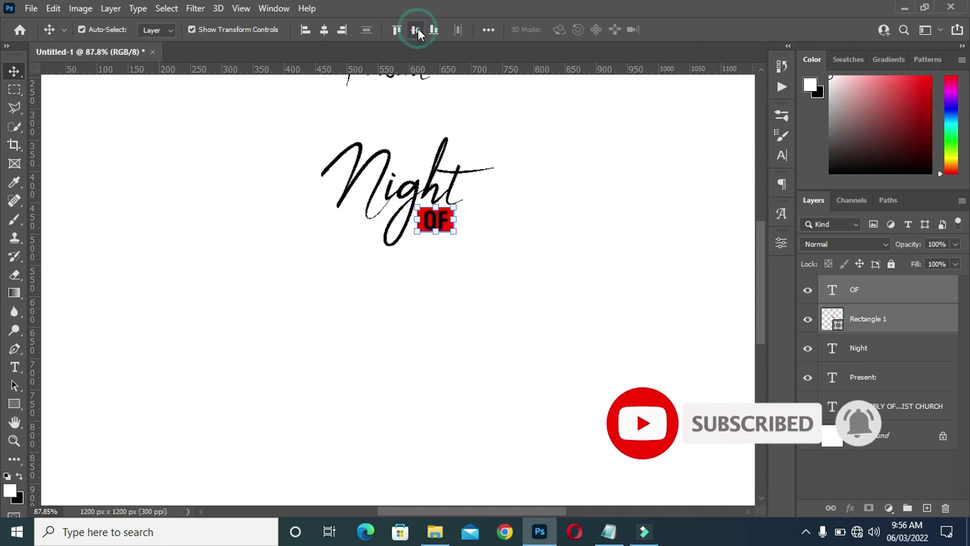
click(544, 196)
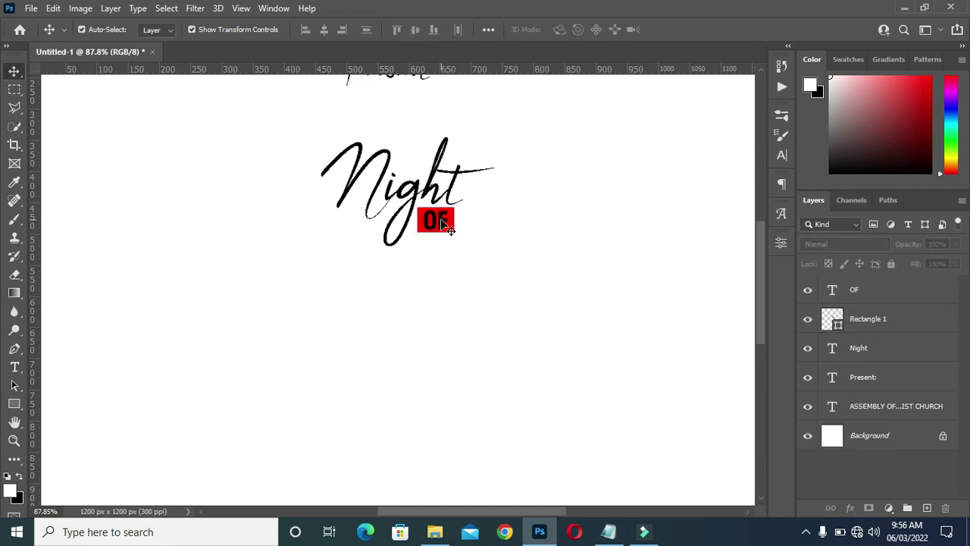
Change the OF text colour to white
double_click(447, 226)
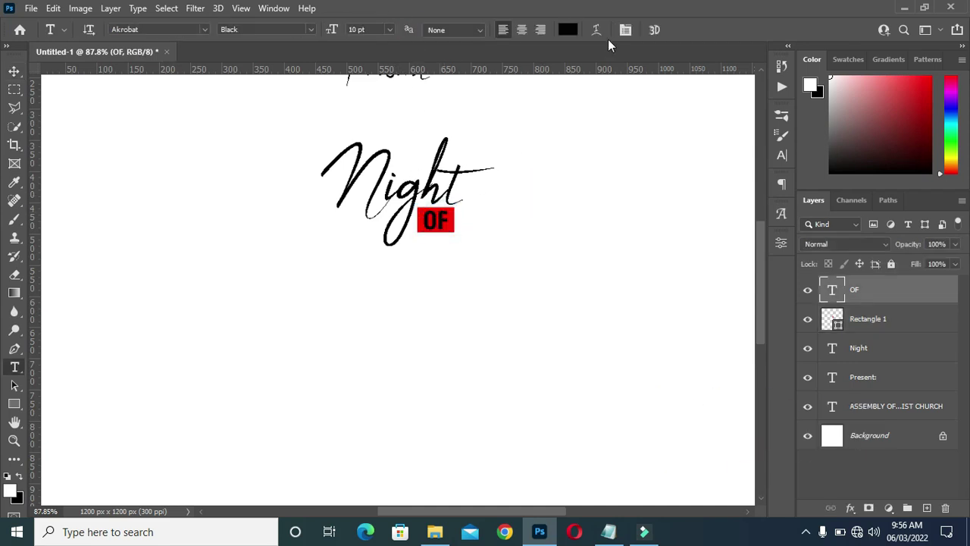
click(570, 29)
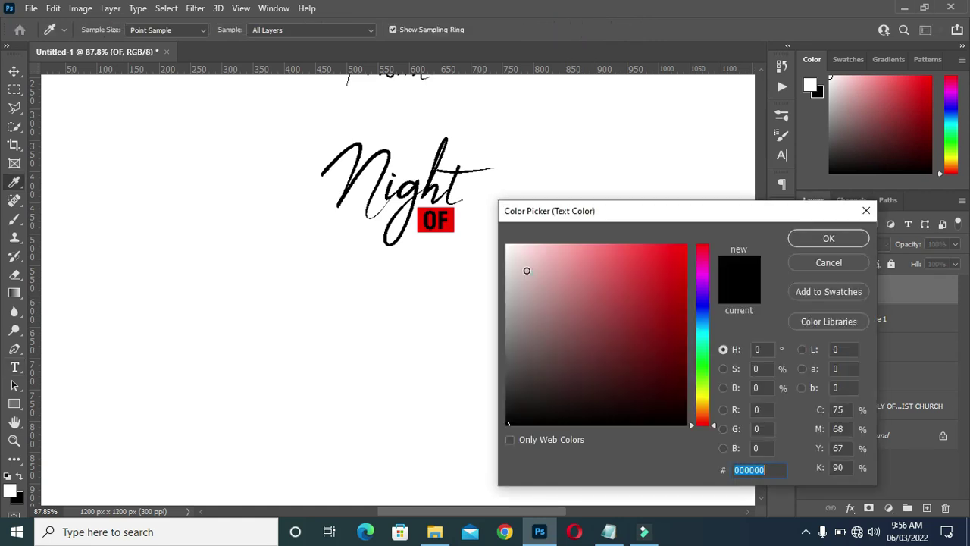
drag(524, 268, 485, 224)
click(828, 238)
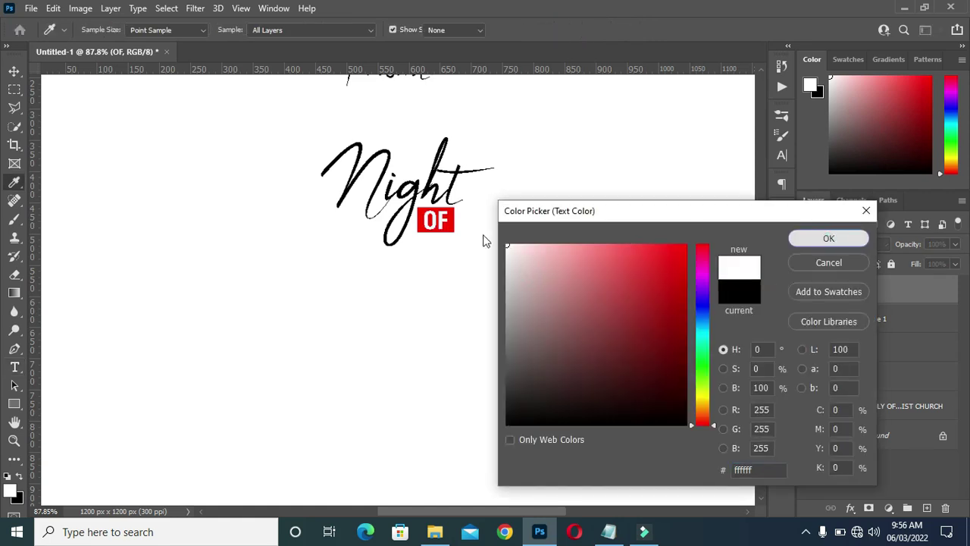
scroll(341, 228, down, 2)
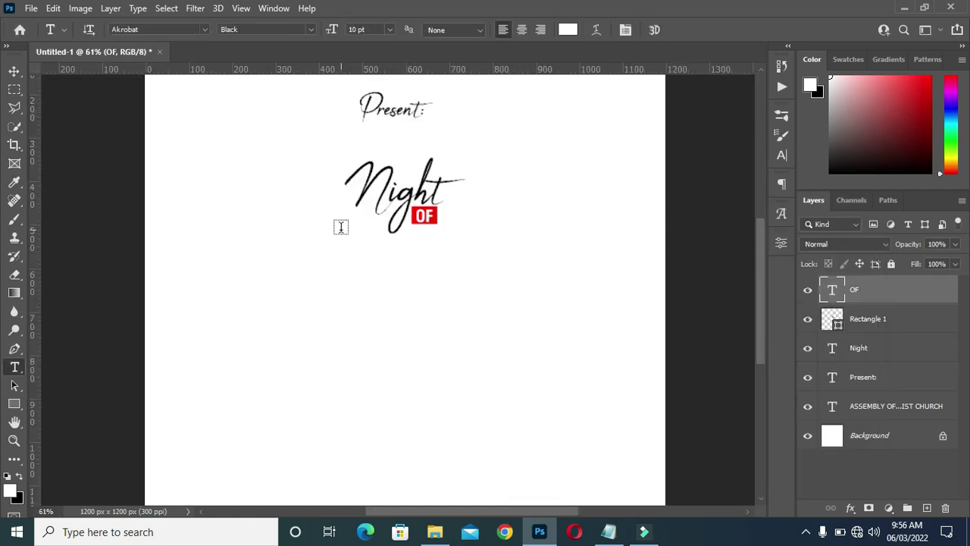
key(v)
scroll(448, 350, down, 1)
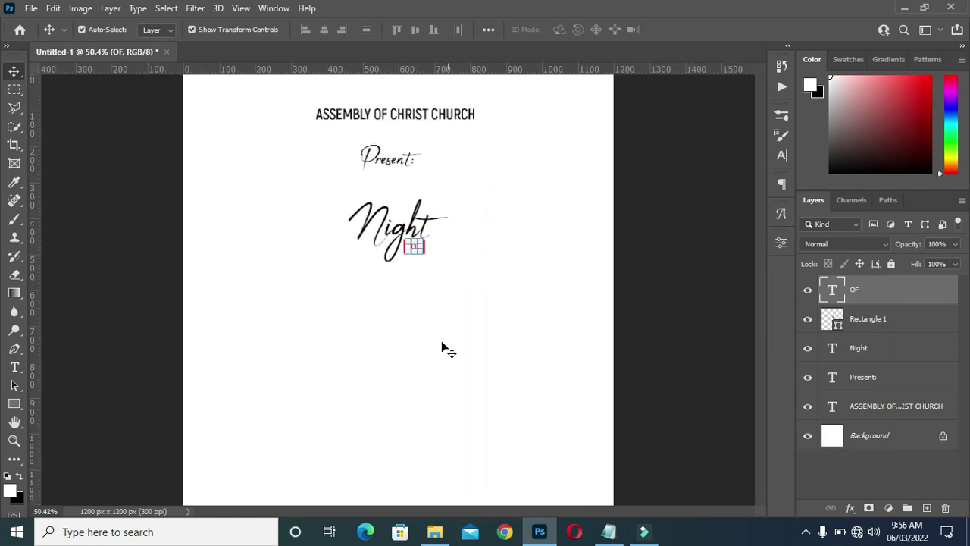
Copy the word Worship from the Notepad flyer notes
click(609, 532)
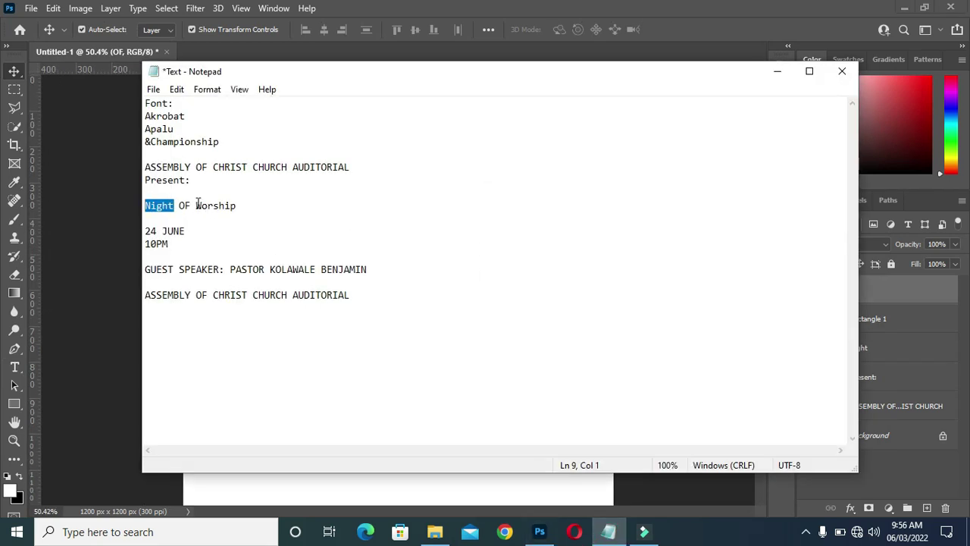
drag(197, 205, 248, 210)
key(ctrl+c)
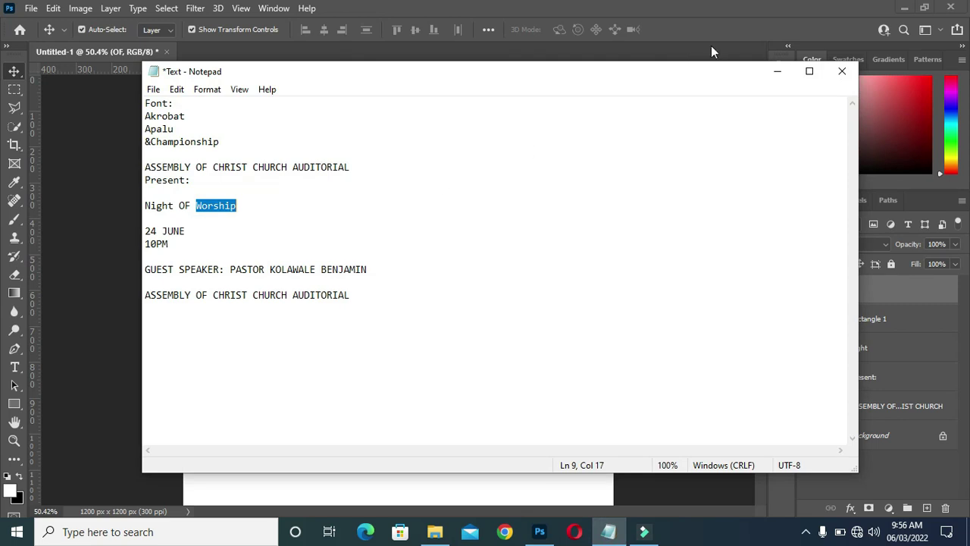
click(777, 72)
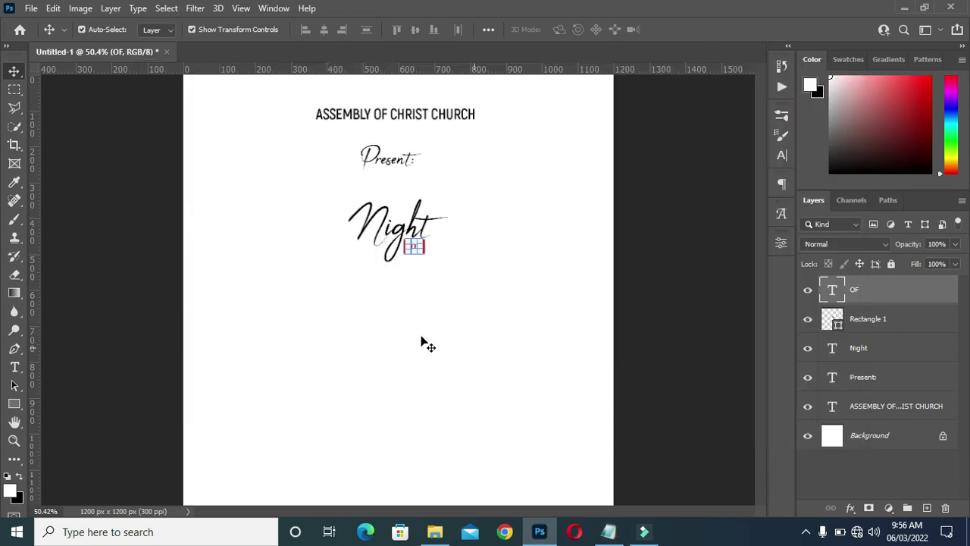
Paste Worship into a new text box below Night OF
key(t)
drag(346, 298, 420, 290)
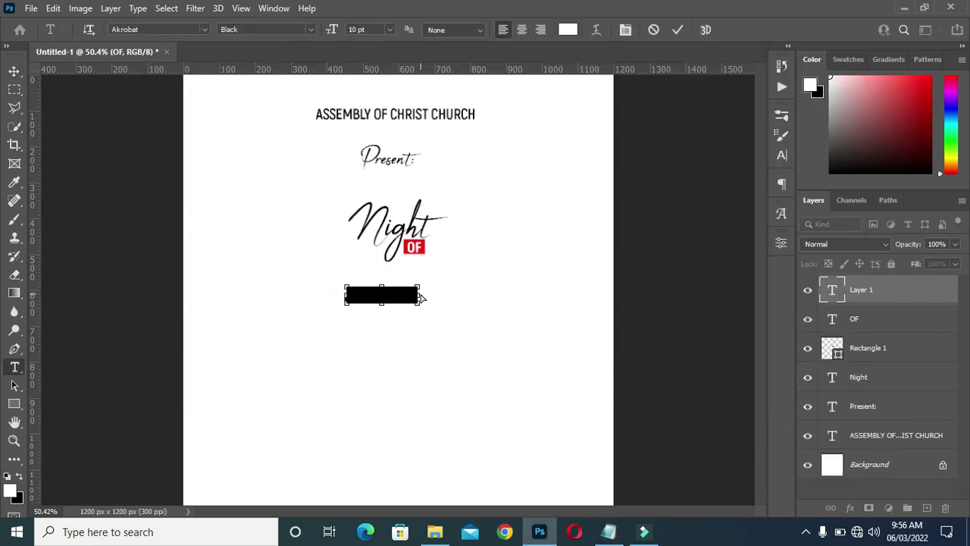
key(ctrl+v)
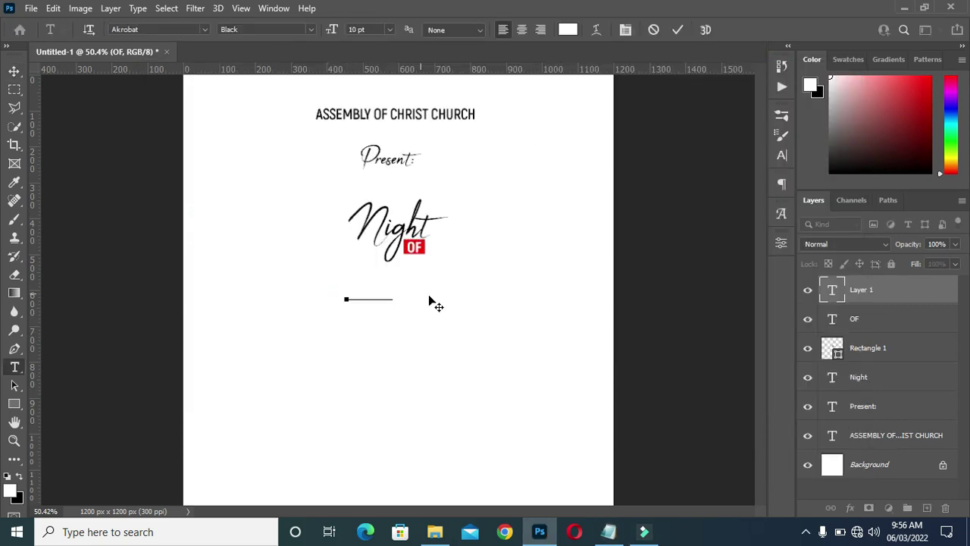
click(675, 31)
Make the Worship text black and set it in the &Championship font
click(568, 30)
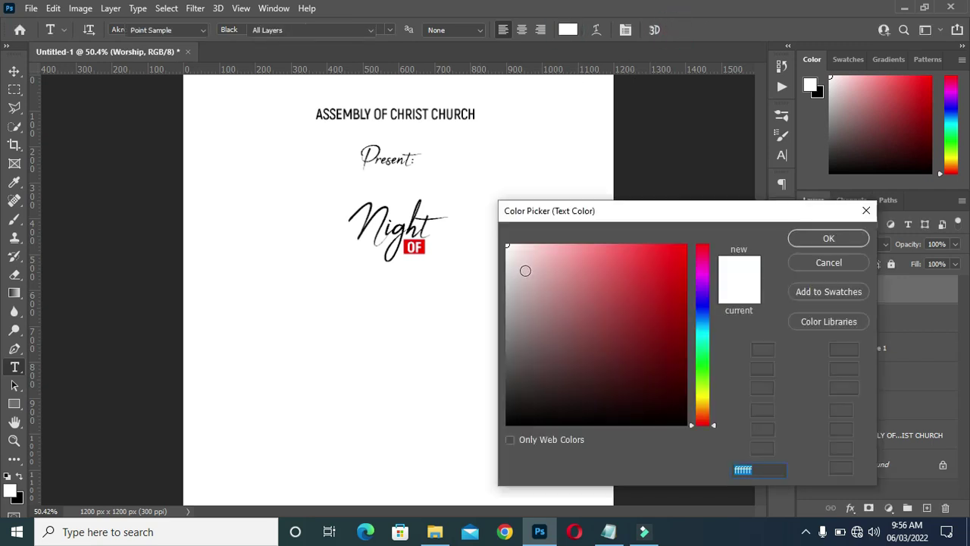
drag(524, 350, 507, 425)
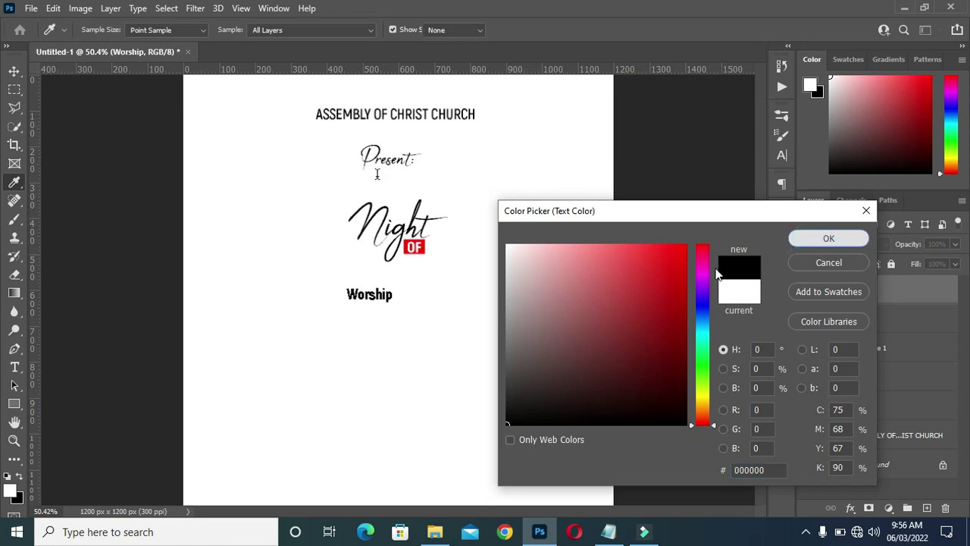
key(Return)
scroll(325, 197, up, 2)
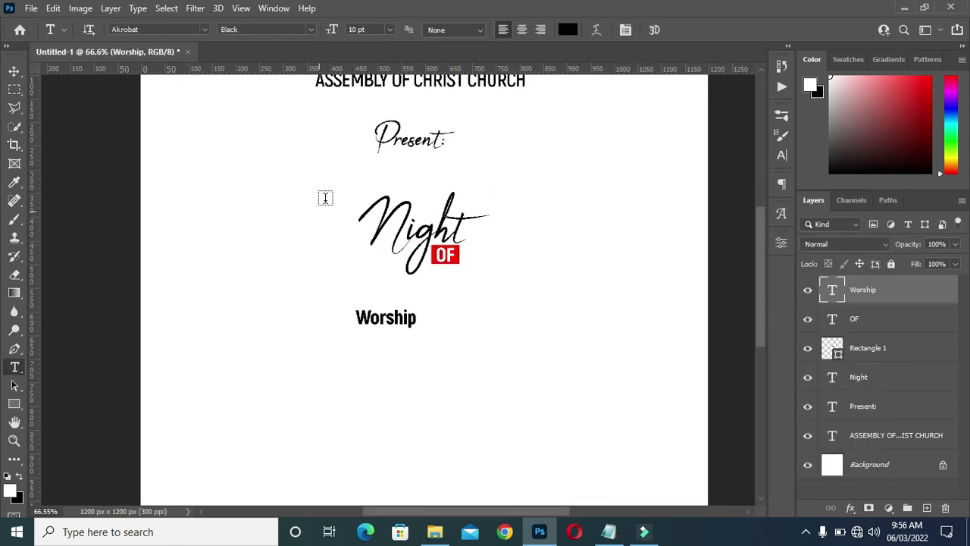
click(204, 30)
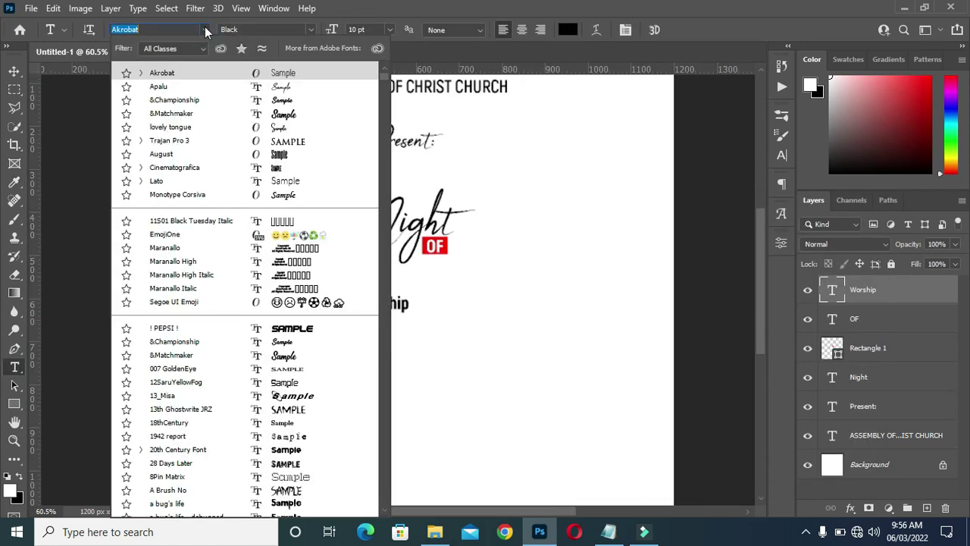
click(179, 101)
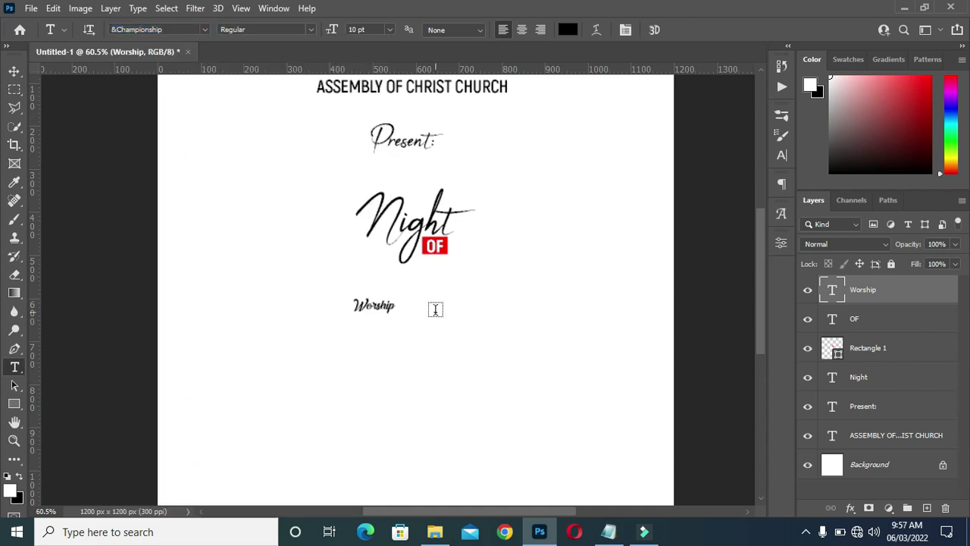
click(14, 71)
Enlarge Worship substantially and move it up beneath Night OF
scroll(402, 305, up, 2)
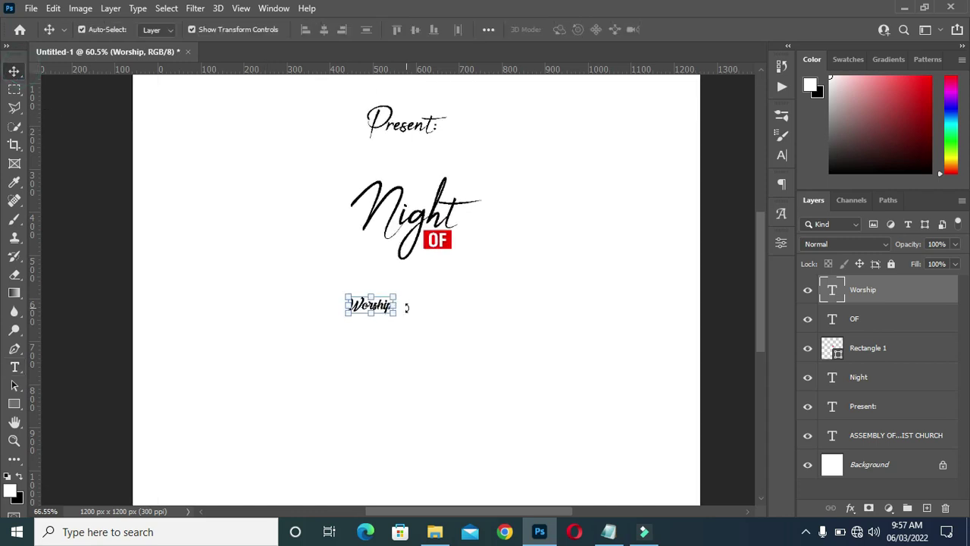
drag(395, 304, 546, 303)
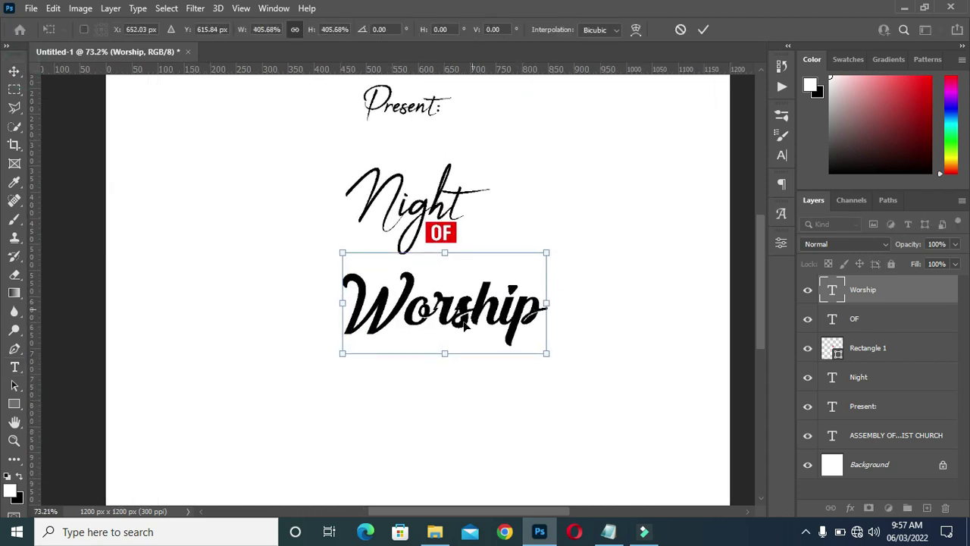
drag(445, 355, 433, 401)
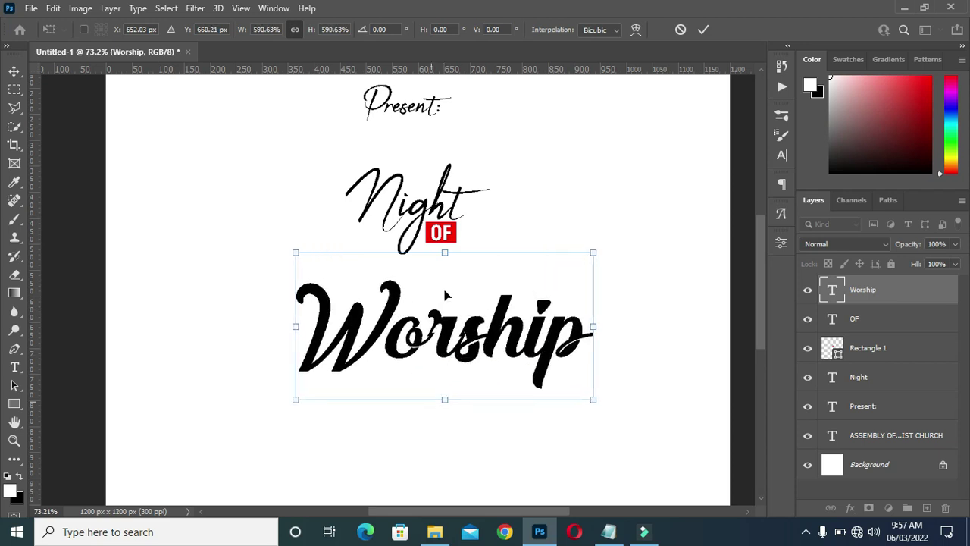
scroll(460, 283, down, 4)
drag(427, 317, 397, 278)
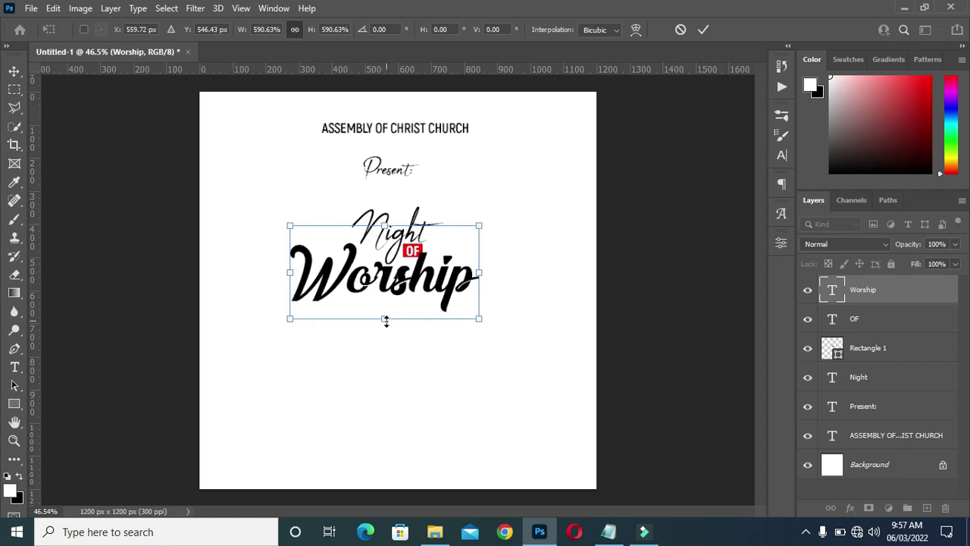
drag(386, 320, 386, 297)
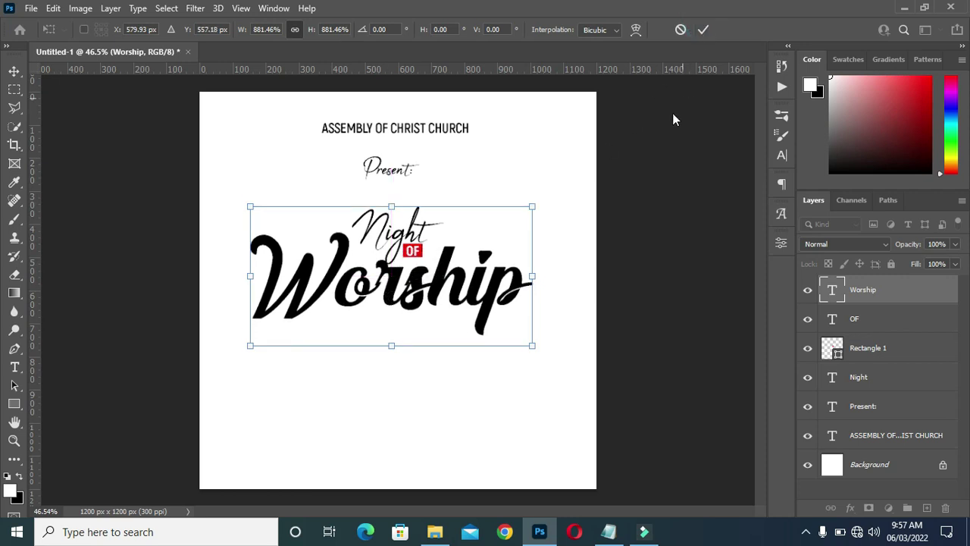
click(704, 30)
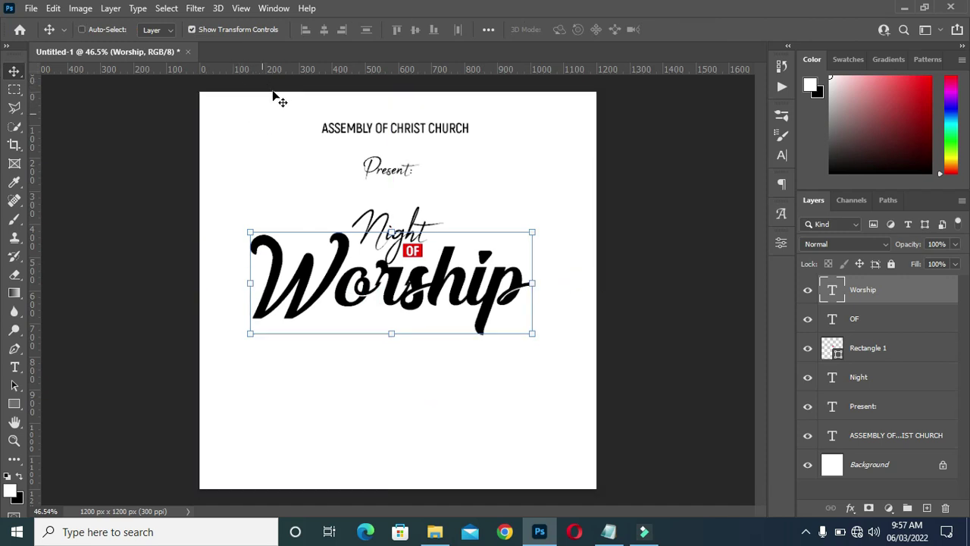
Centre Worship horizontally on the canvas and nudge it up slightly
key(ctrl+a)
click(324, 31)
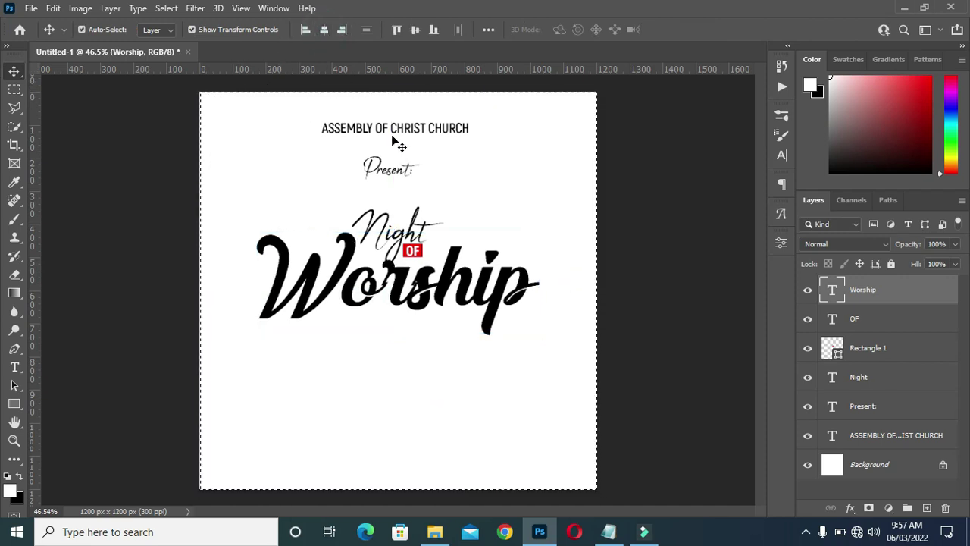
key(ctrl)
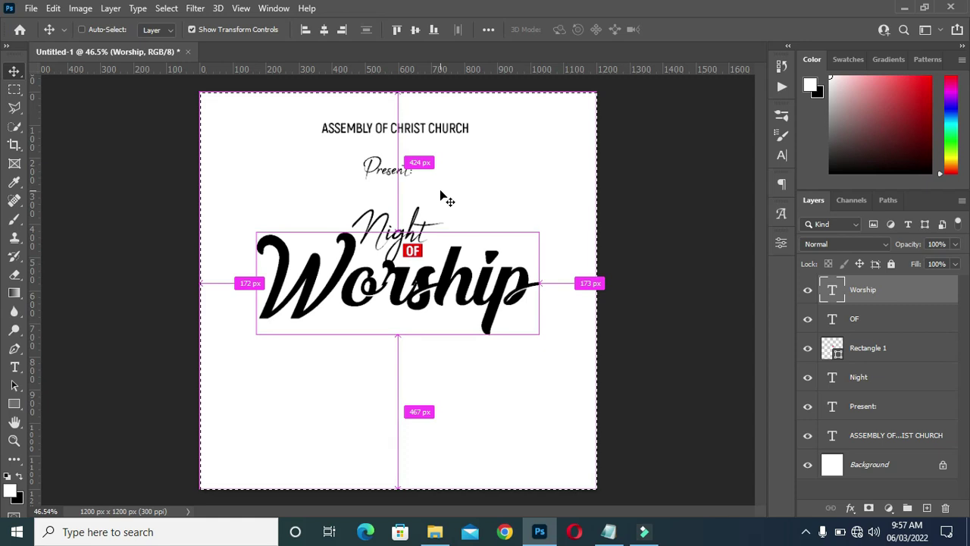
key(ctrl+d)
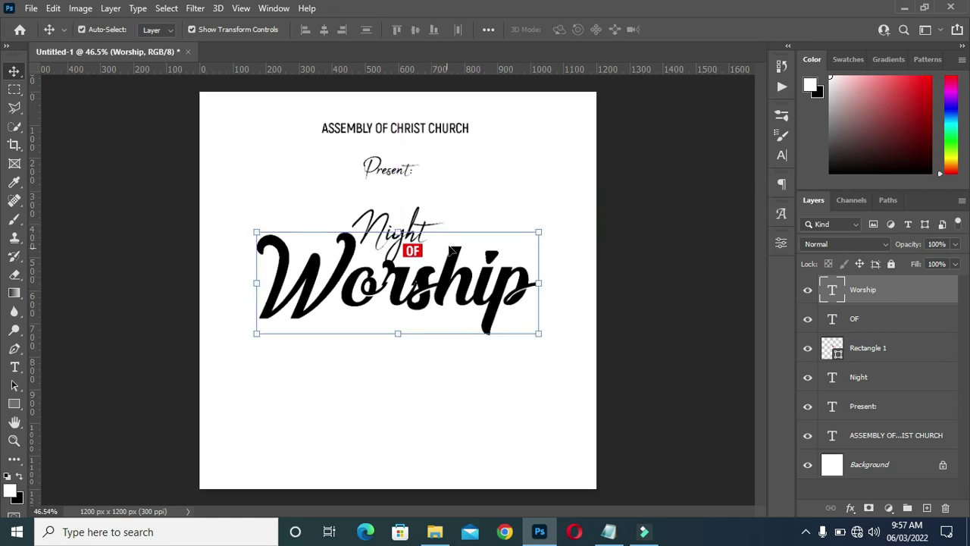
click(635, 196)
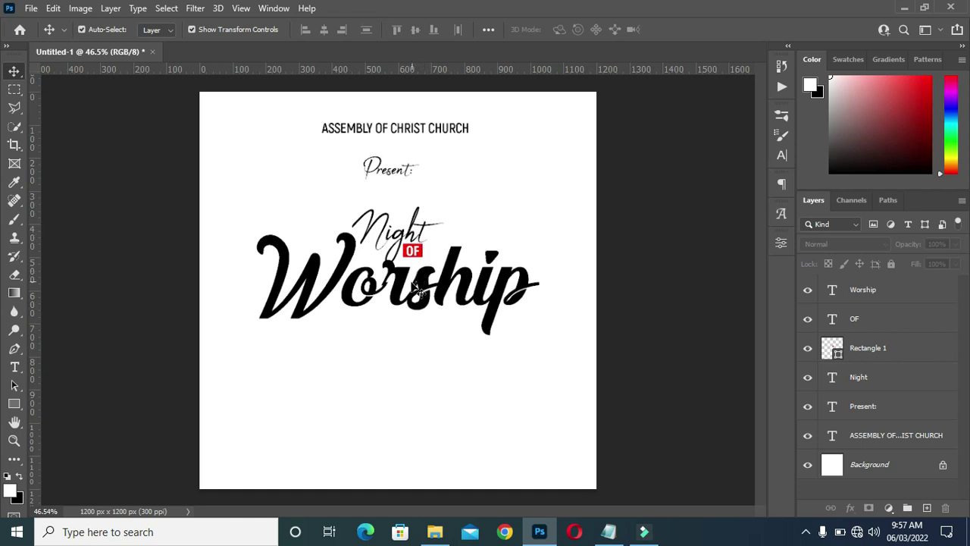
scroll(413, 299, up, 1)
scroll(413, 299, down, 2)
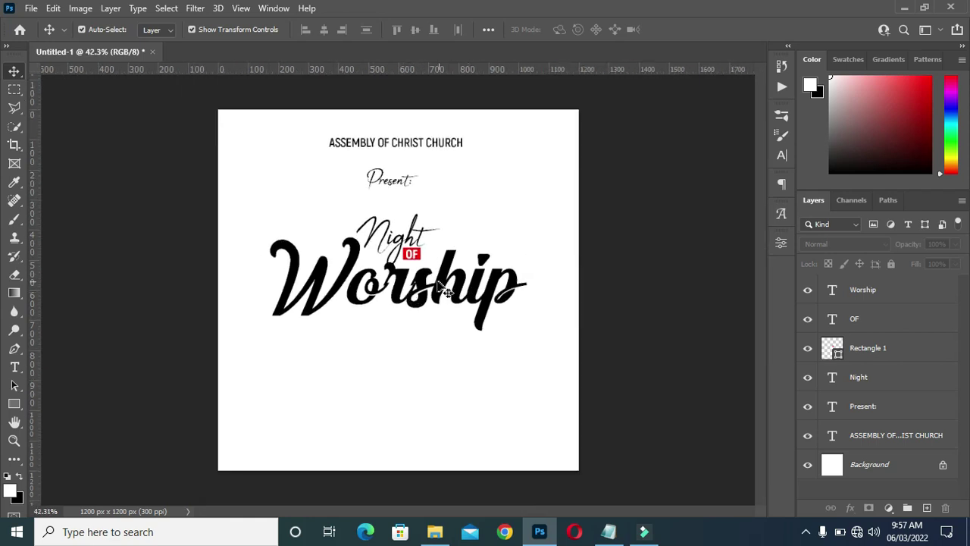
click(426, 295)
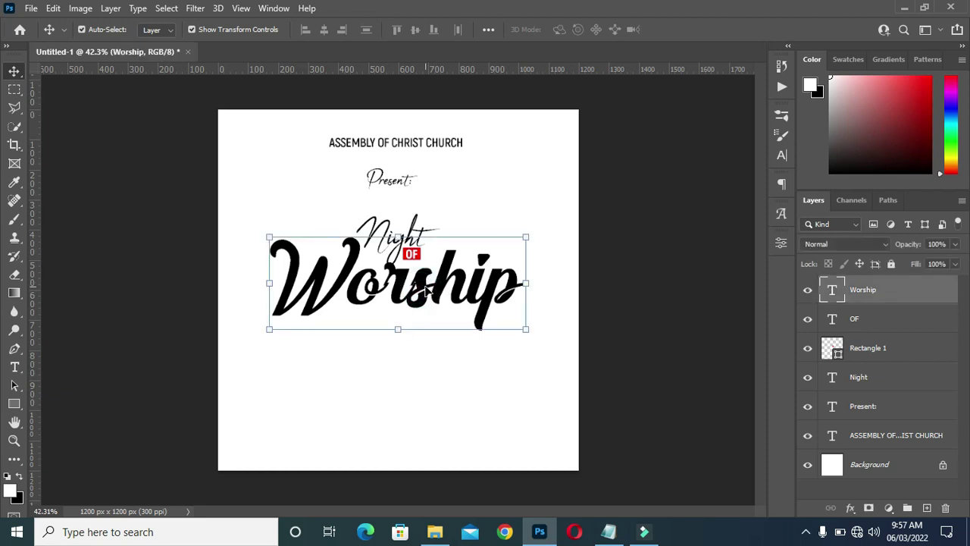
key(Up)
key(Up)
key(Up)
key(Up)
key(Up)
key(Up)
key(Up)
key(Up)
key(Up)
key(Up)
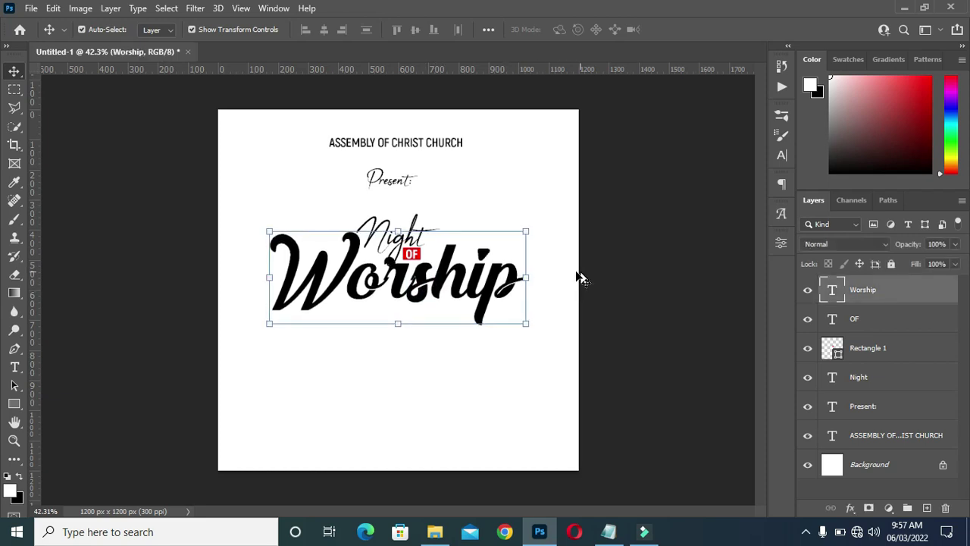
click(626, 258)
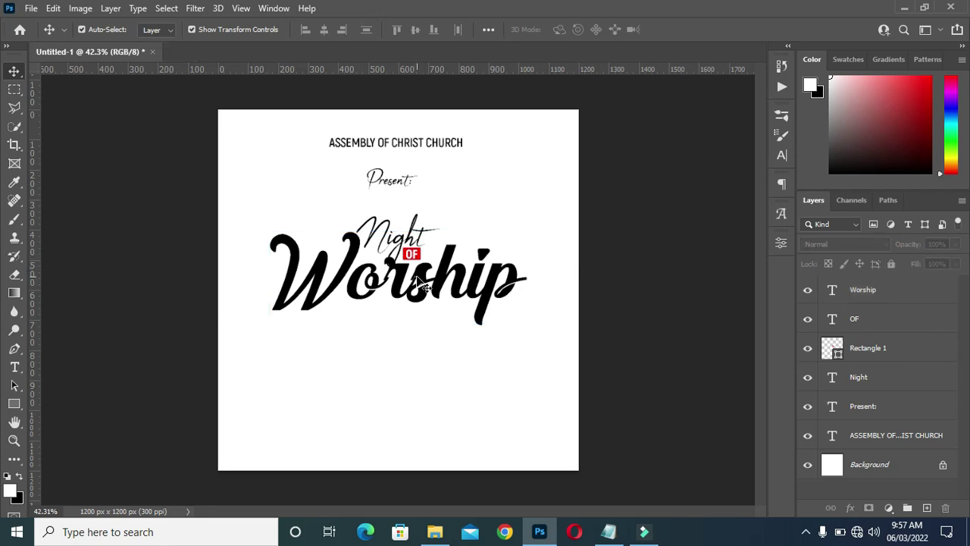
Scale the OF text and its red box together to about 119%
scroll(420, 282, up, 2)
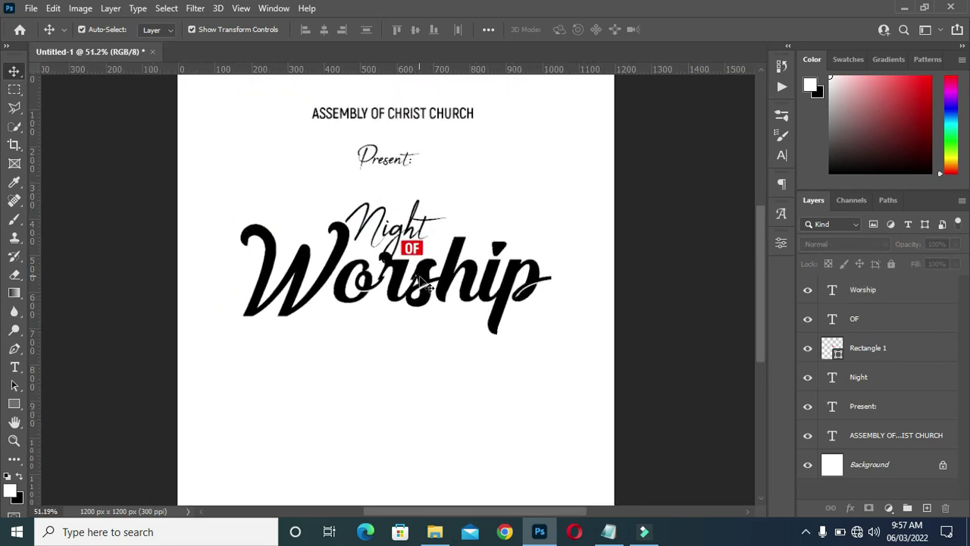
click(856, 321)
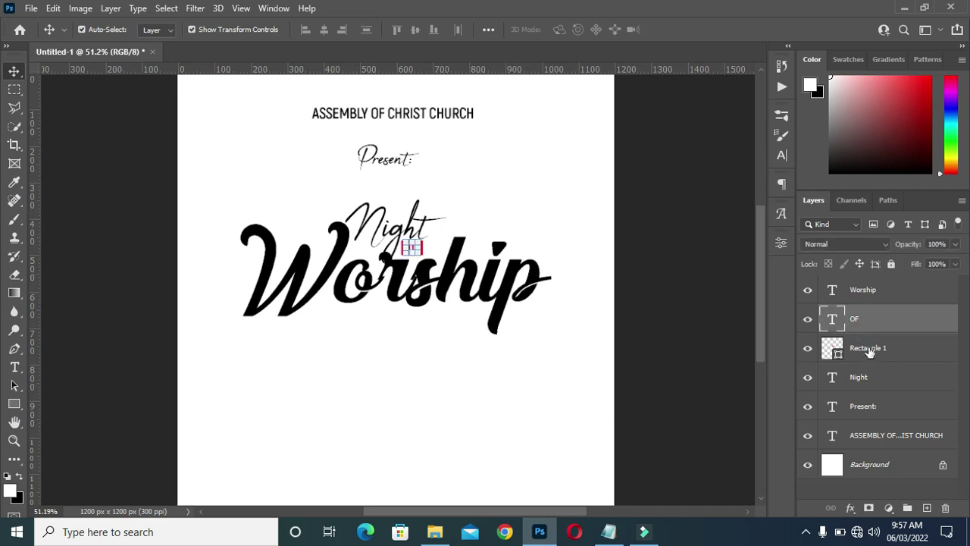
ctrl+shift+click(390, 273)
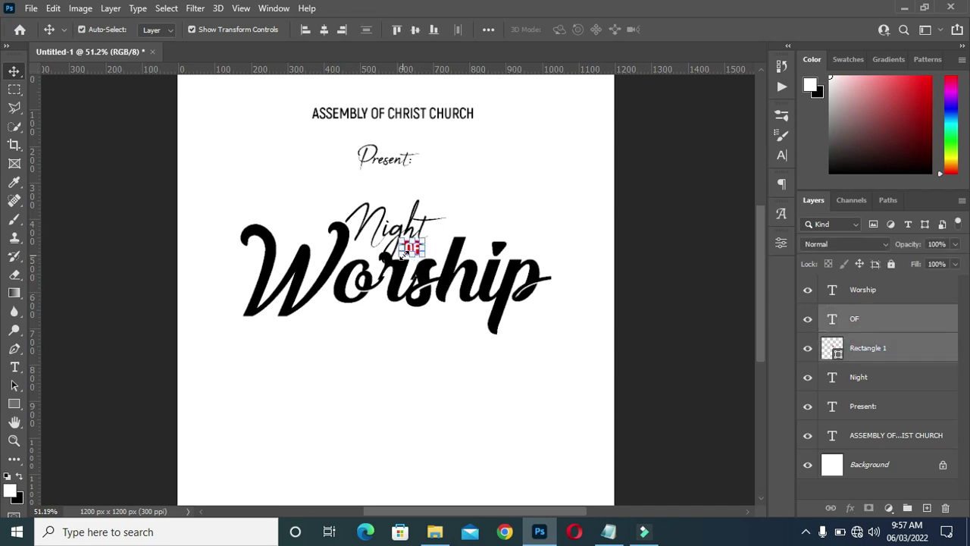
scroll(404, 257, up, 2)
key(ctrl+t)
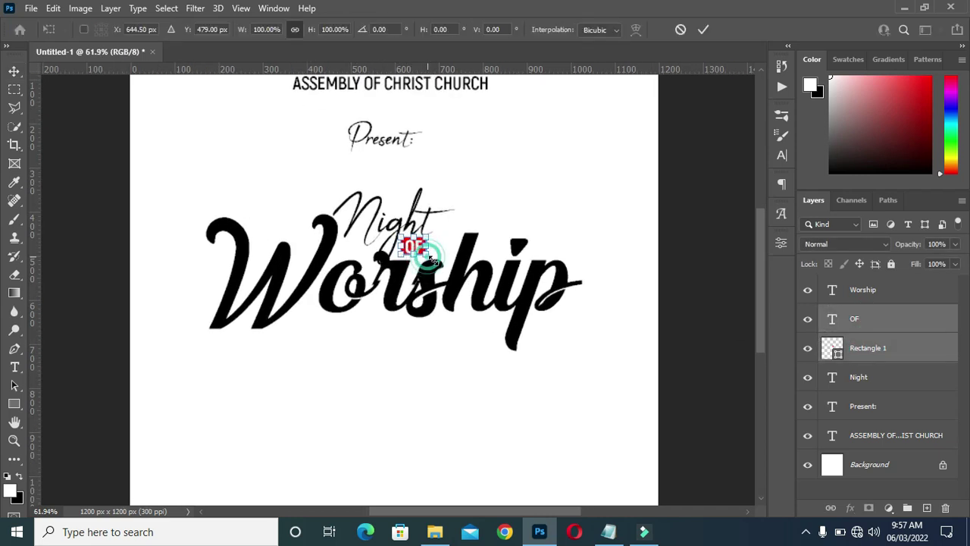
drag(426, 257, 433, 261)
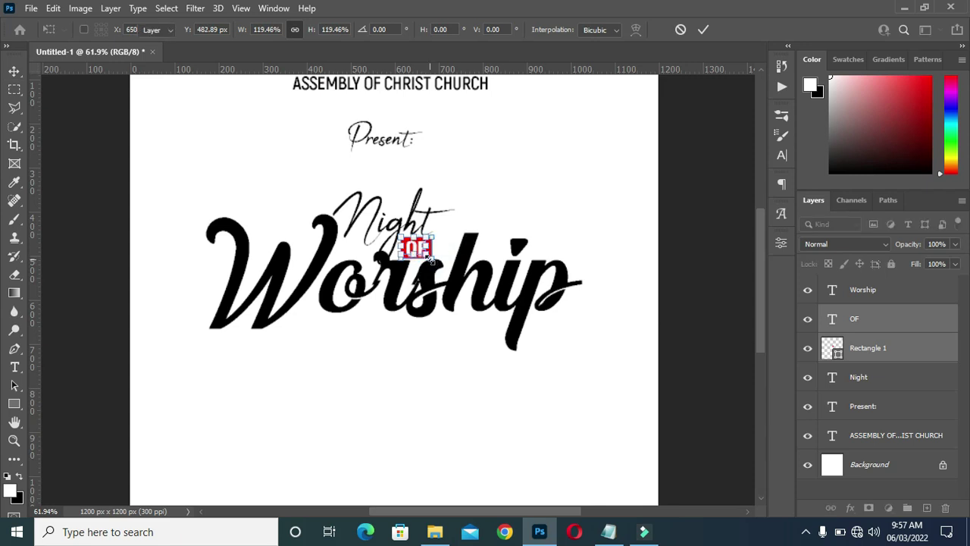
key(Return)
scroll(428, 298, down, 5)
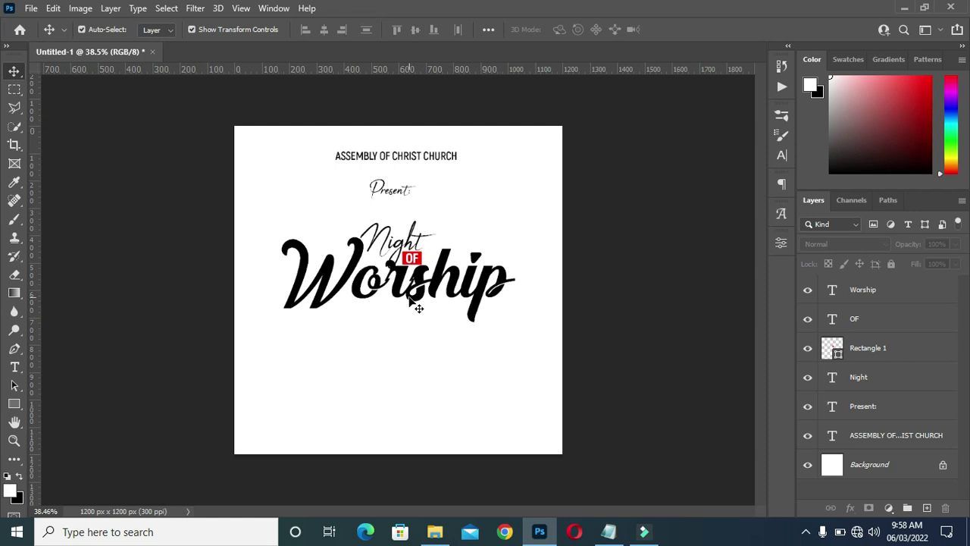
click(608, 531)
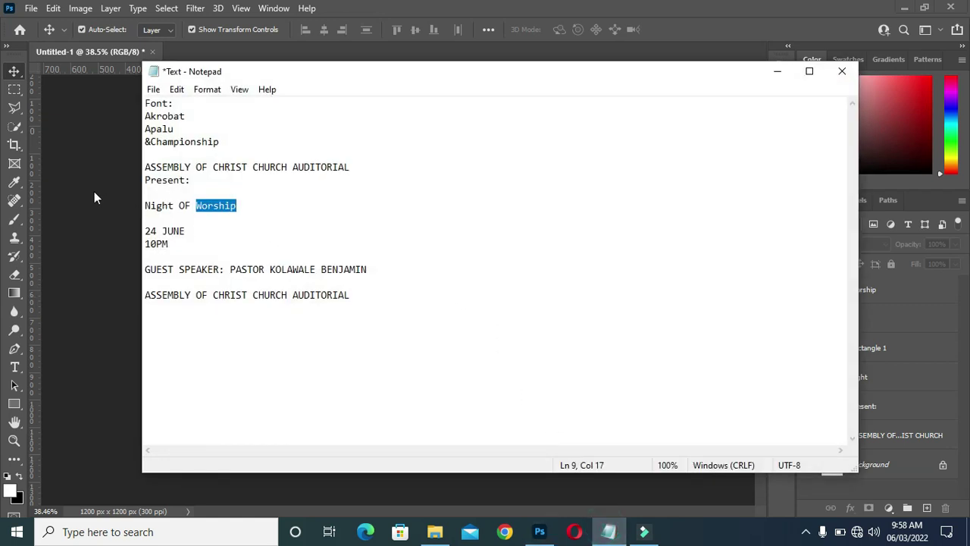
Add a new '24' text layer below Worship, taking the date from the notes
drag(157, 230, 145, 230)
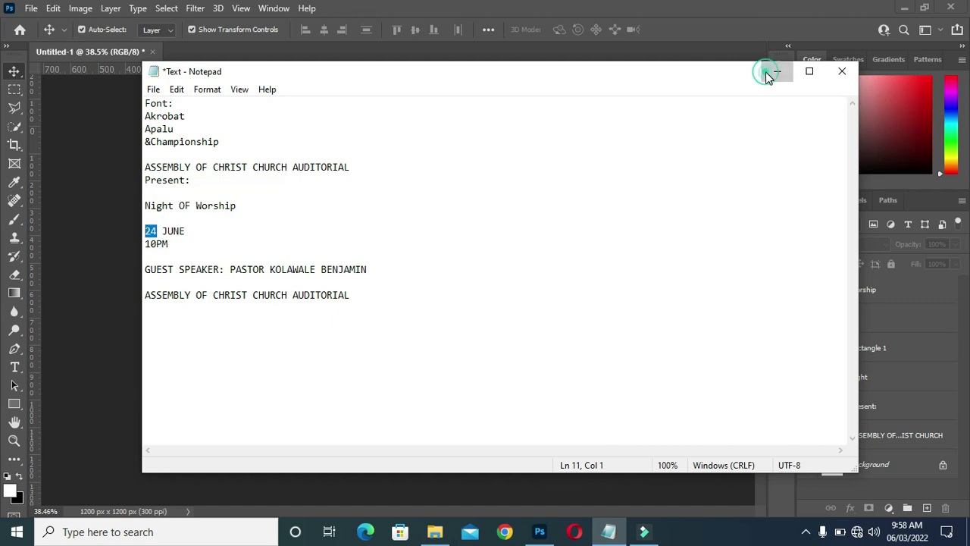
click(777, 71)
key(t)
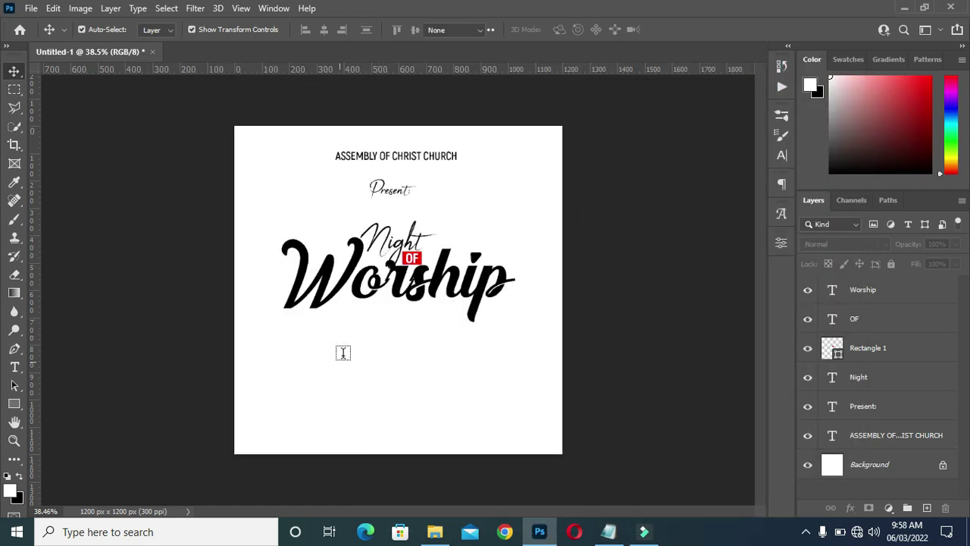
click(340, 353)
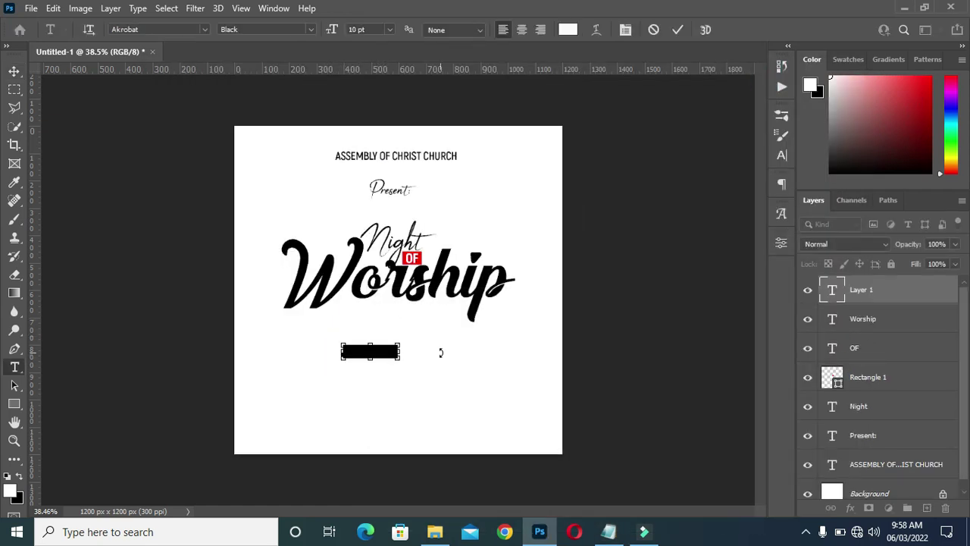
key(BackSpace)
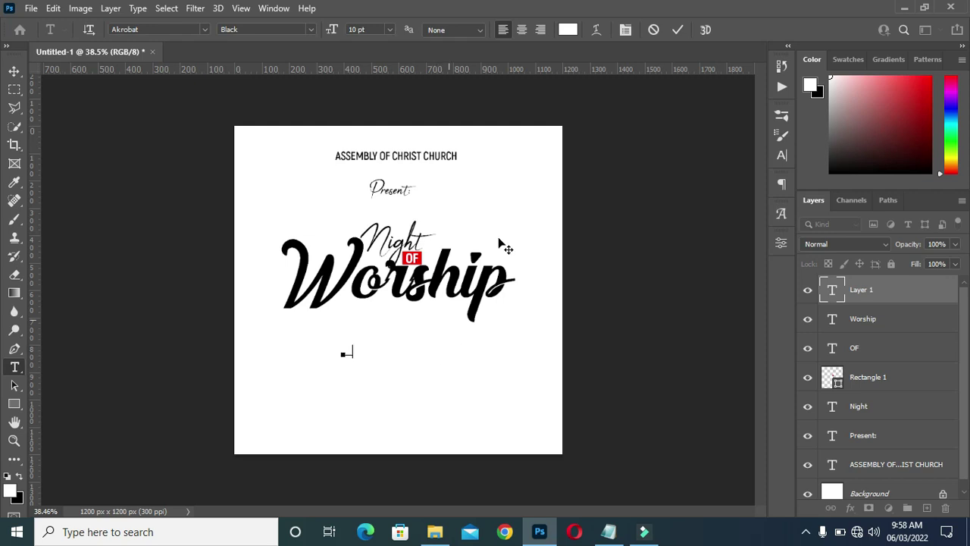
text(24)
click(678, 29)
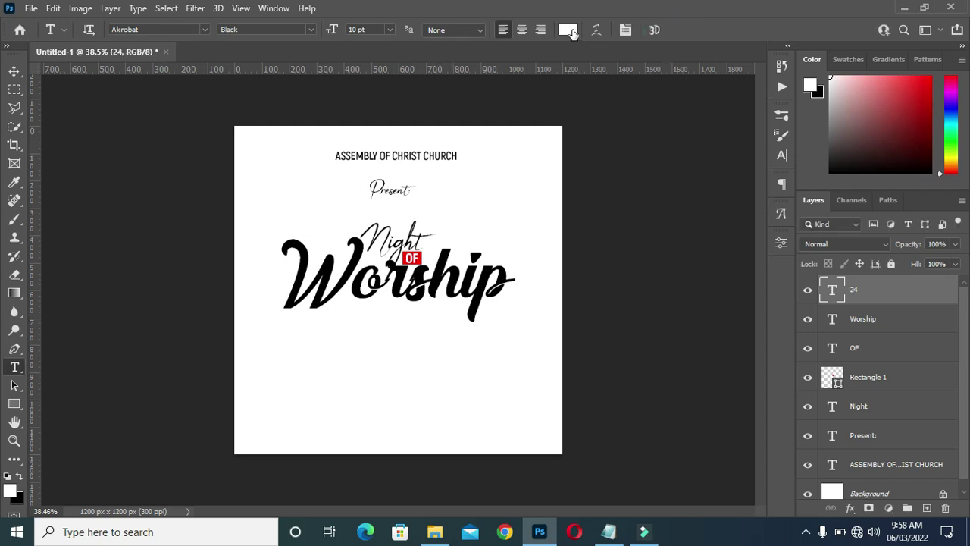
Make the 24 text black and set its font style to Akrobat SemiBold
click(569, 29)
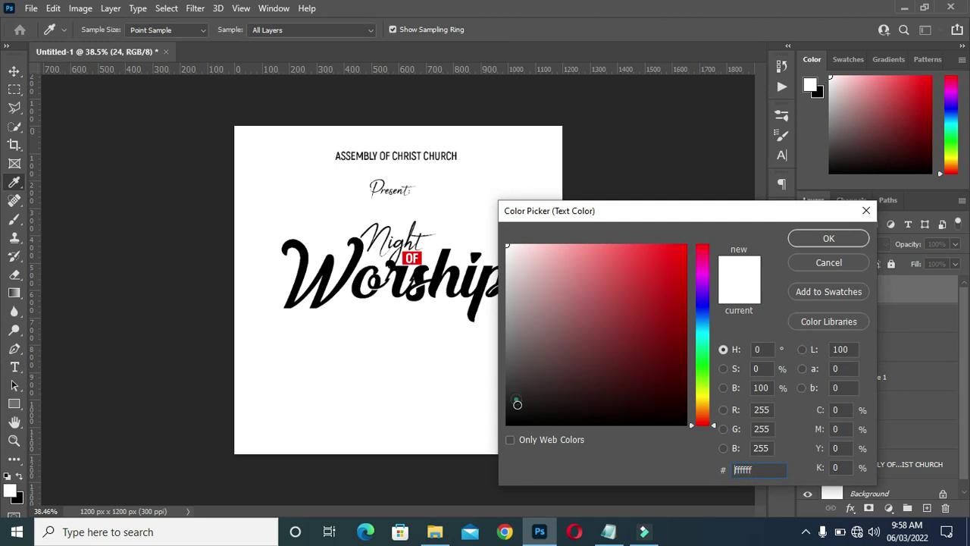
click(508, 424)
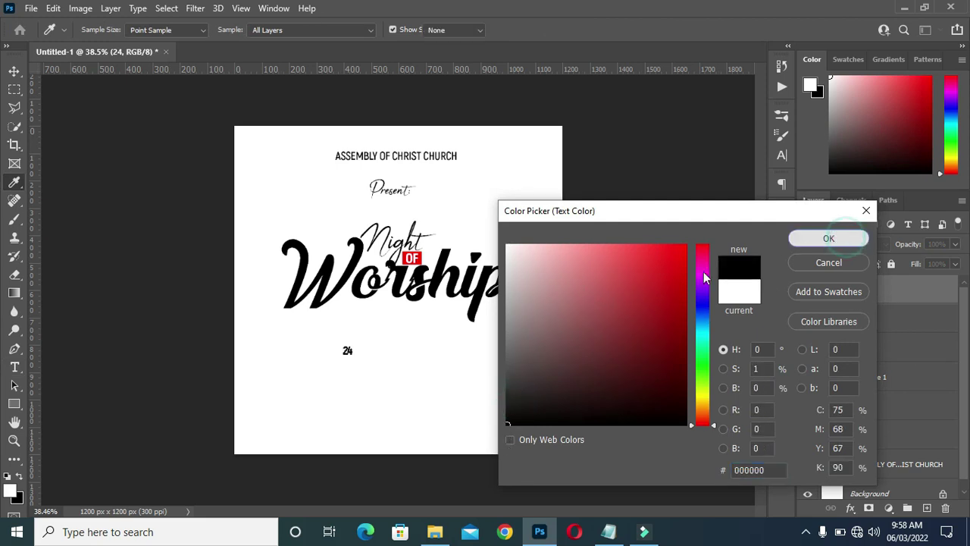
click(829, 239)
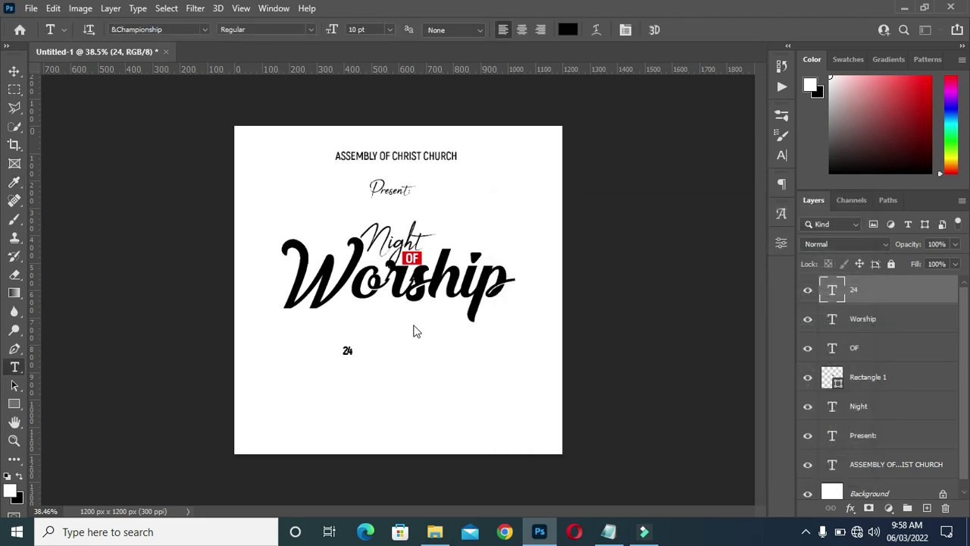
click(310, 29)
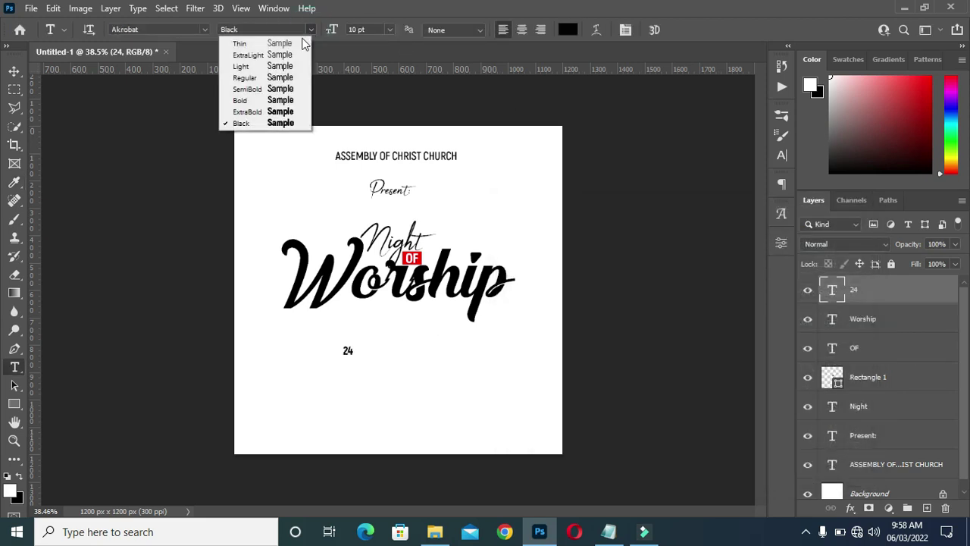
click(271, 89)
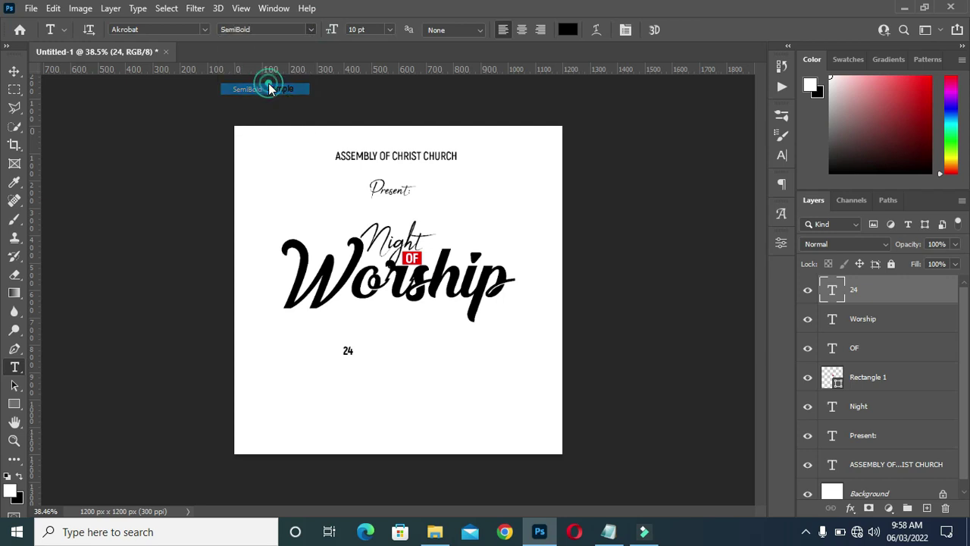
click(15, 70)
scroll(346, 353, up, 3)
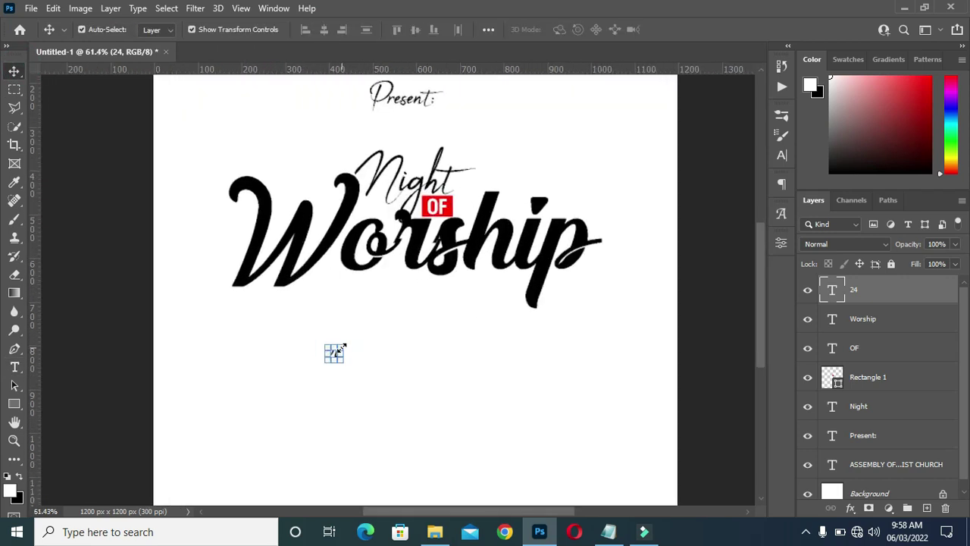
Scale the 24 to about 523% beneath Worship, then bring the Notepad notes forward
key(ctrl+t)
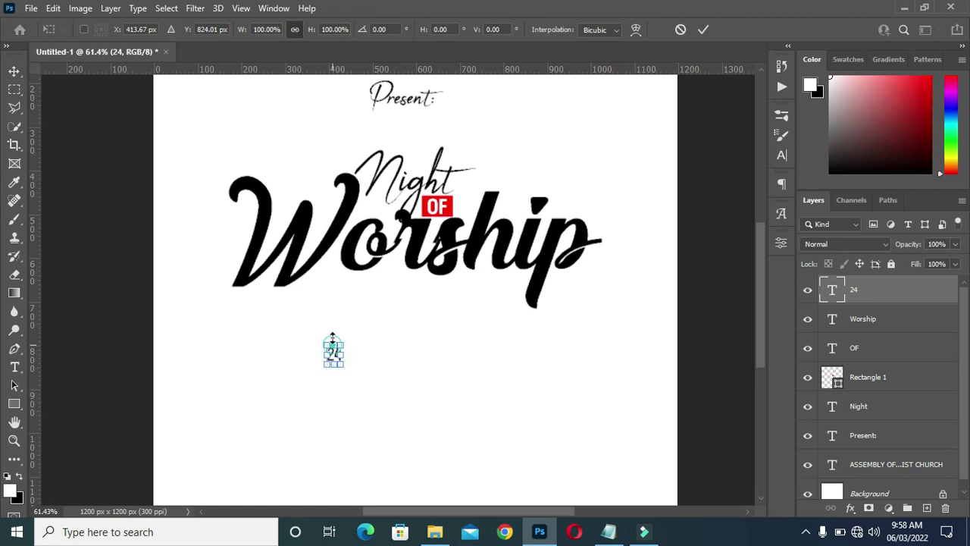
drag(331, 337, 332, 283)
drag(346, 338, 365, 386)
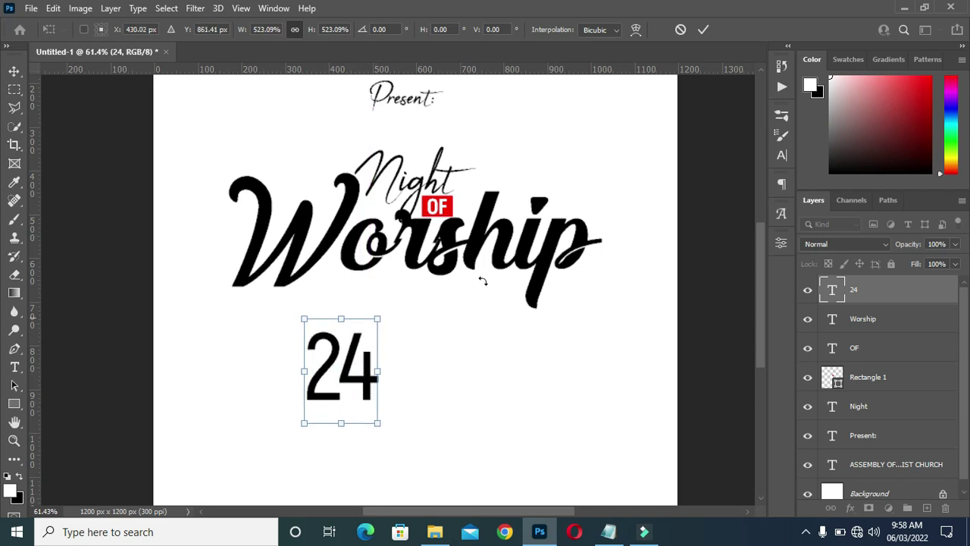
scroll(366, 395, down, 2)
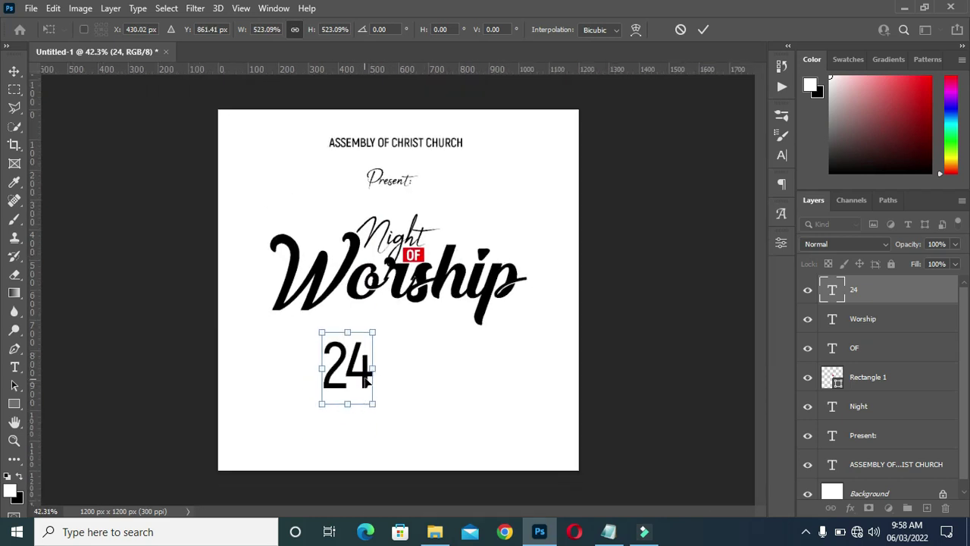
click(703, 29)
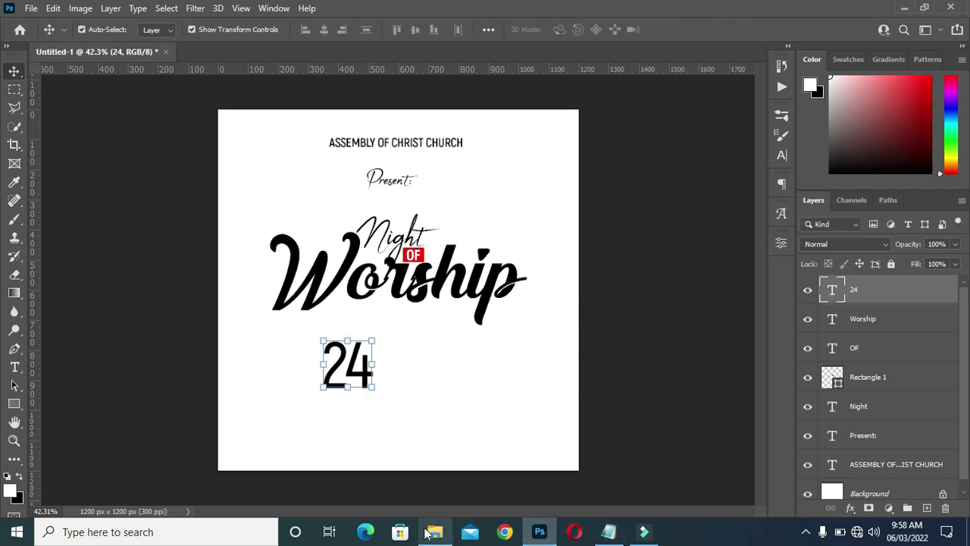
click(636, 406)
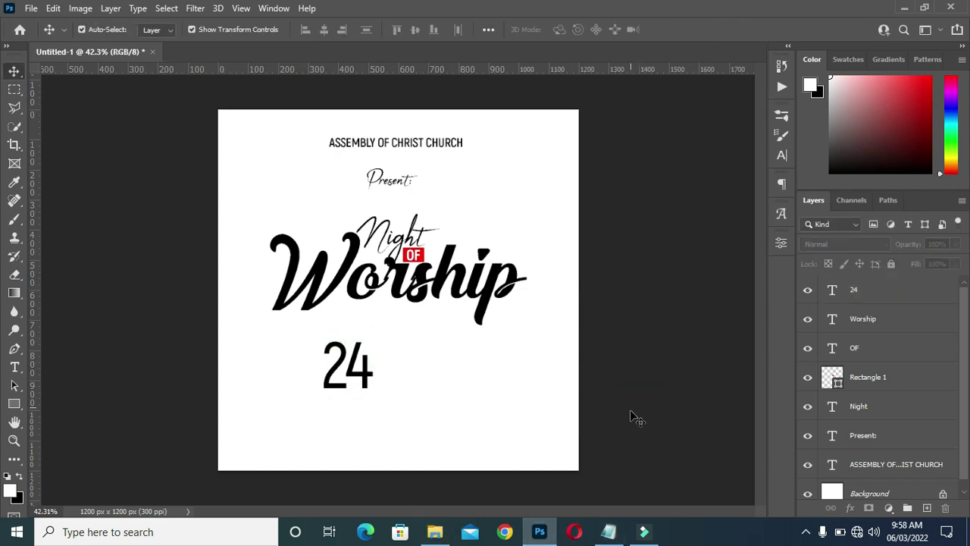
click(608, 531)
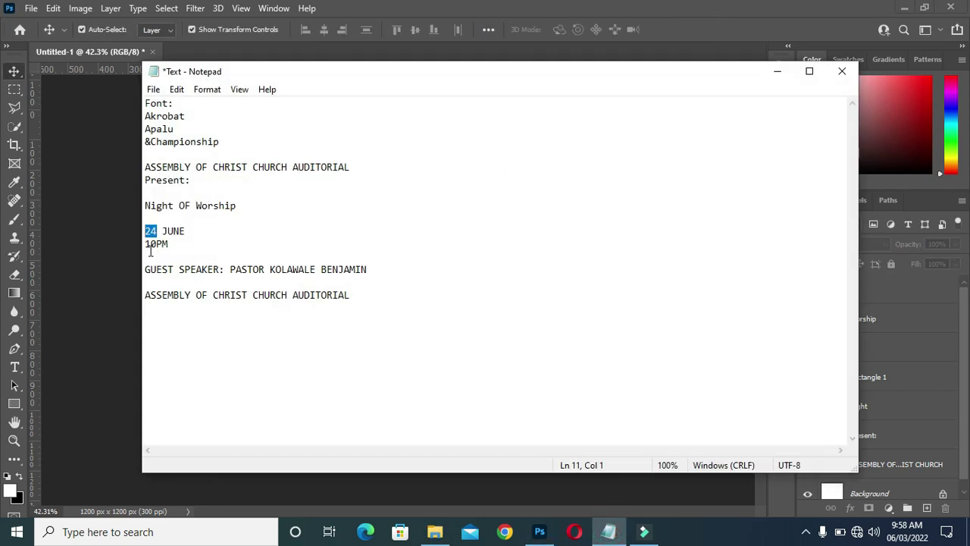
Duplicate the 24 and place the single copy just to the right of the original
mouse_move(162, 232)
mouse_down()
mouse_move(184, 231)
mouse_move(165, 232)
mouse_up()
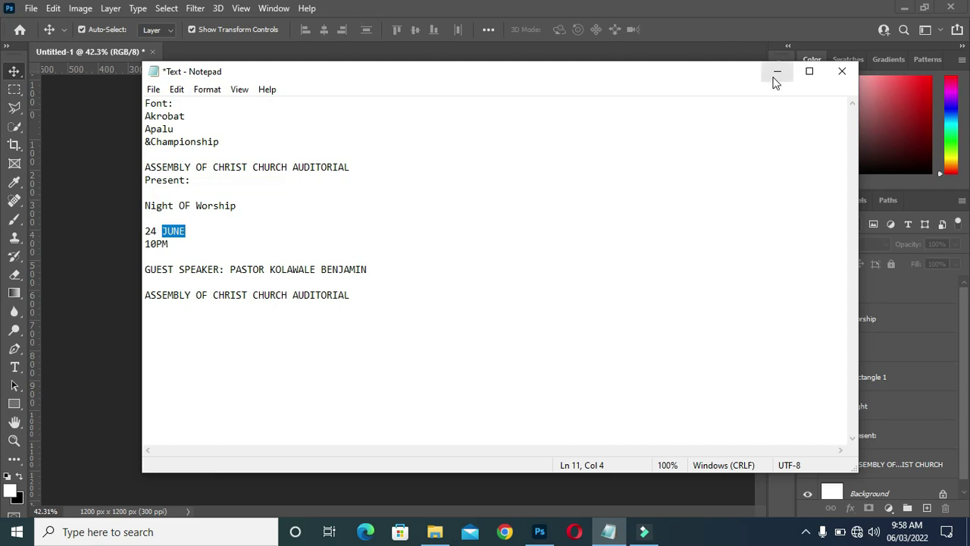
click(776, 72)
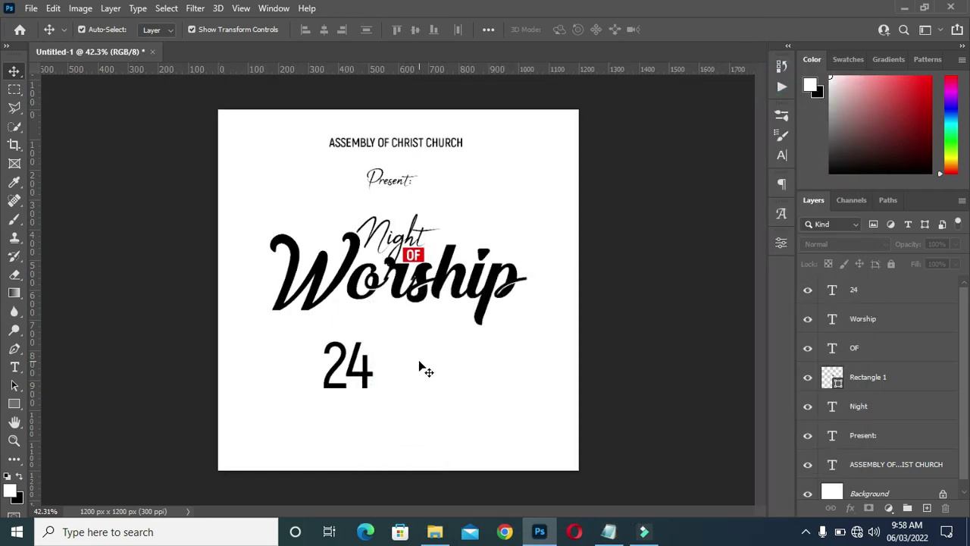
click(367, 380)
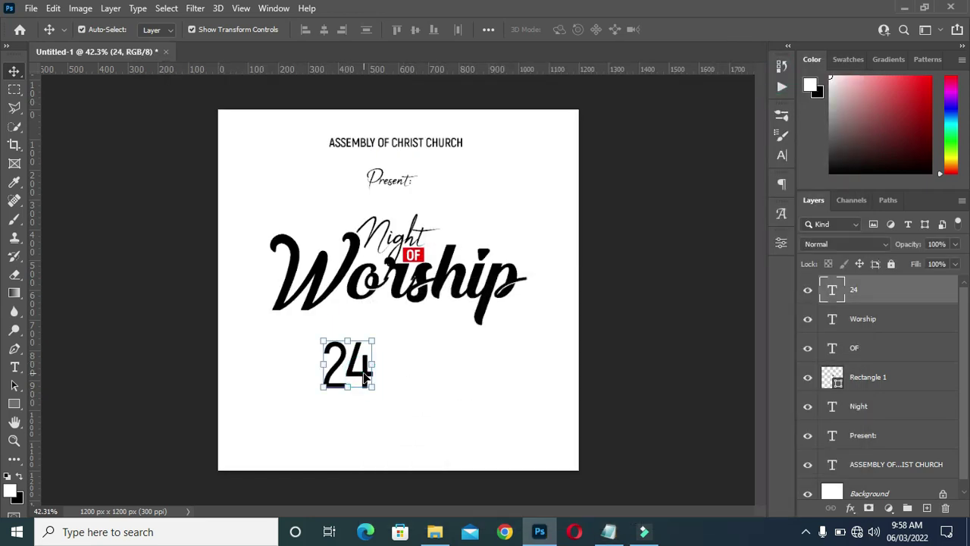
drag(367, 376, 468, 375)
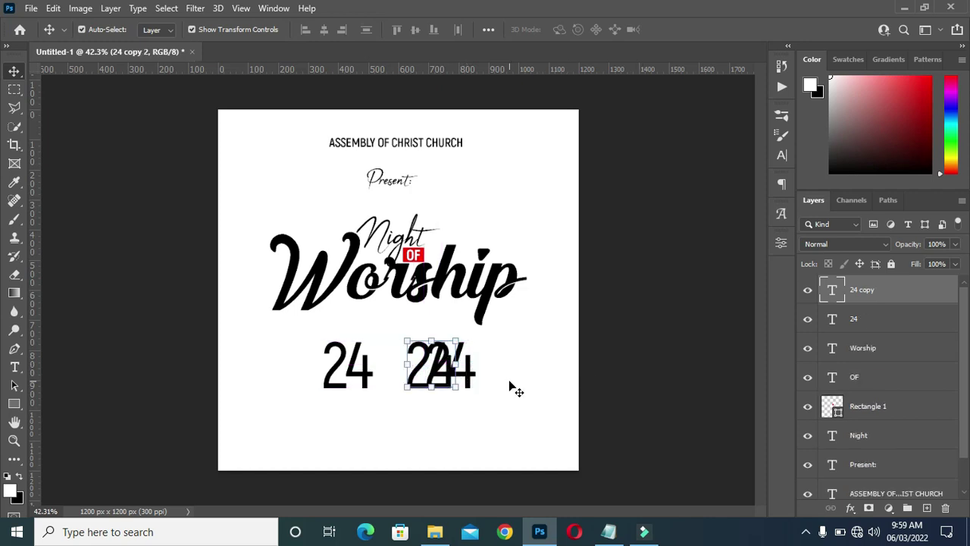
key(ctrl+z)
drag(450, 381, 471, 381)
click(618, 355)
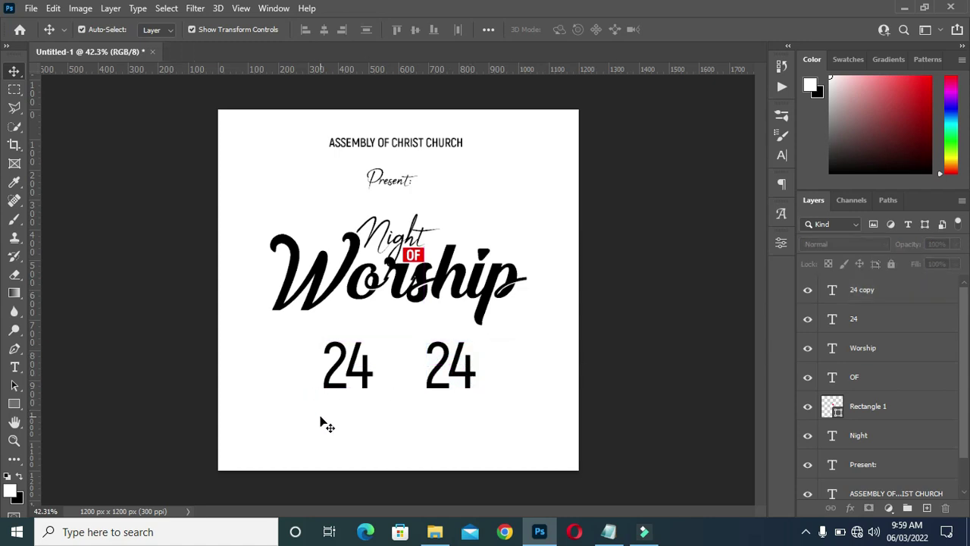
Add a JUNE text layer and move it lower in the layer stack
key(t)
click(316, 417)
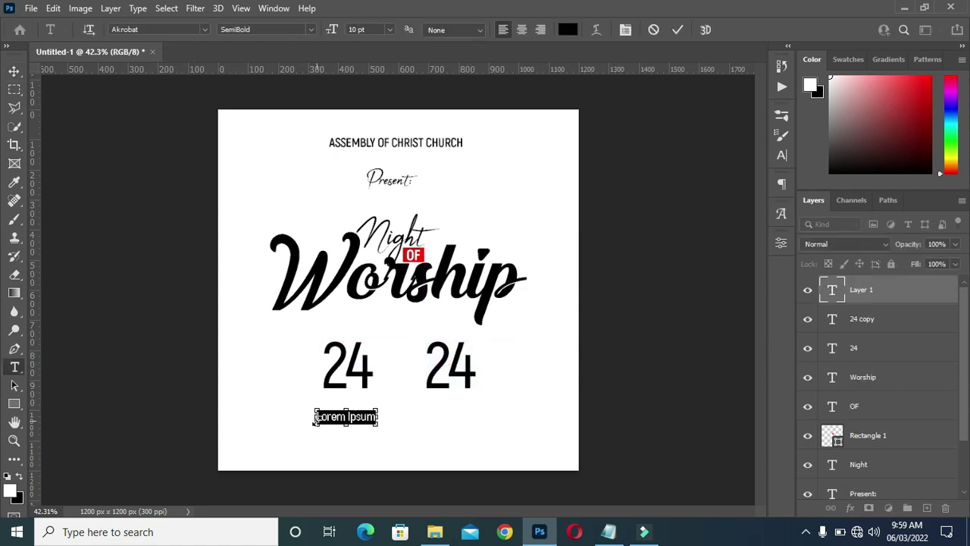
text(JUNE)
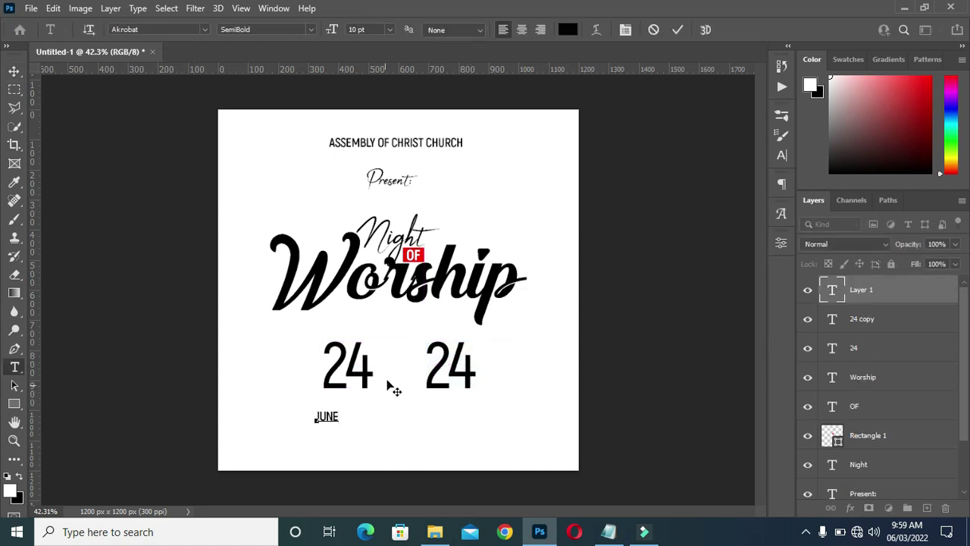
click(680, 30)
drag(871, 292, 873, 330)
scroll(326, 424, up, 2)
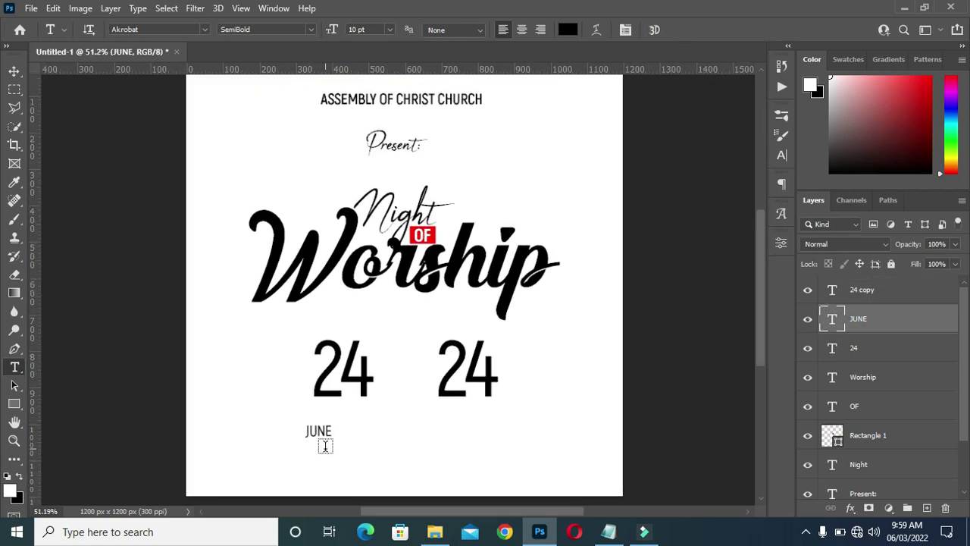
Place JUNE beneath the left 24 and scale it to about 234% to match its width
drag(319, 430, 327, 405)
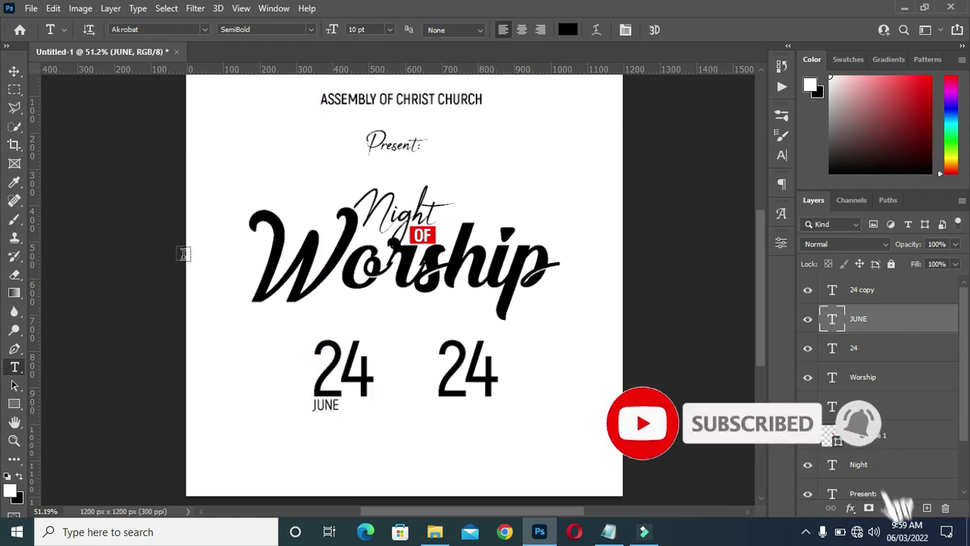
click(15, 71)
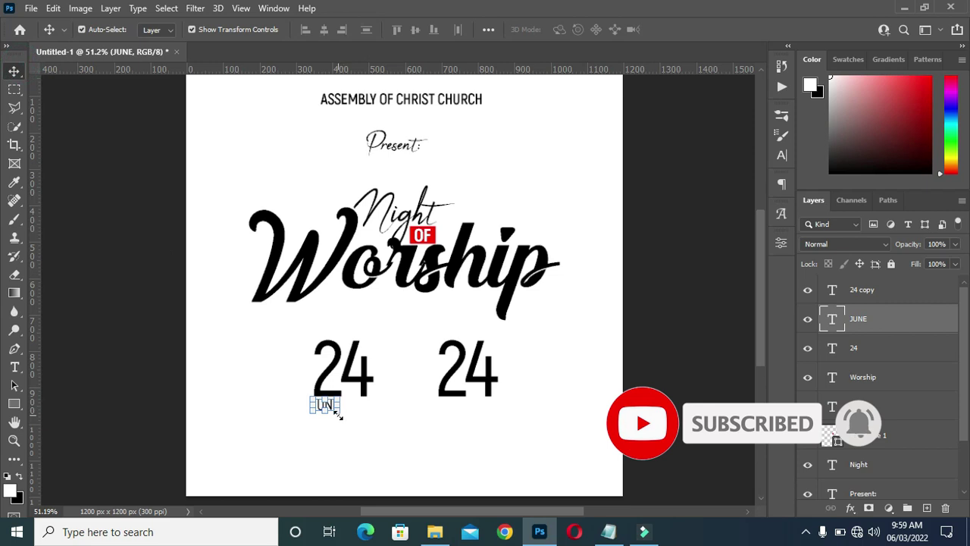
drag(339, 416, 375, 415)
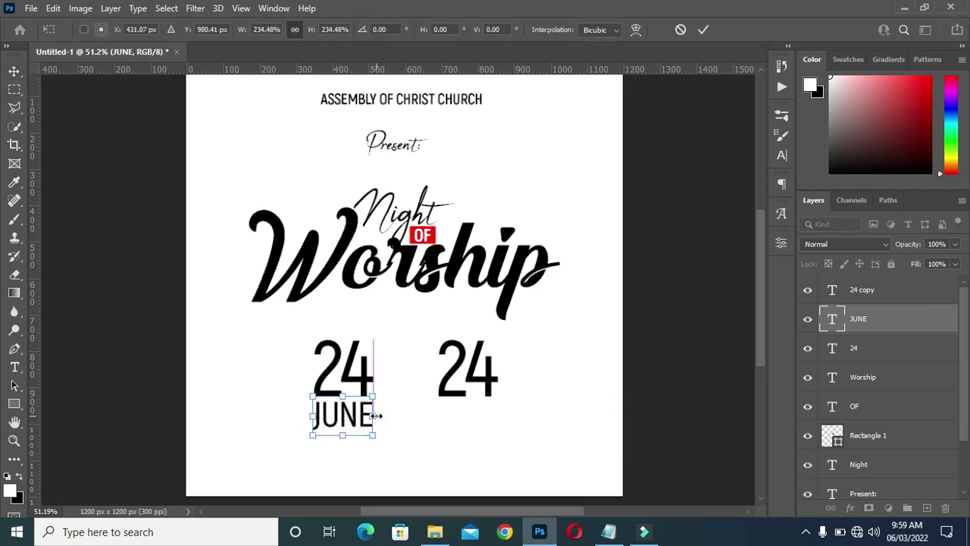
click(703, 31)
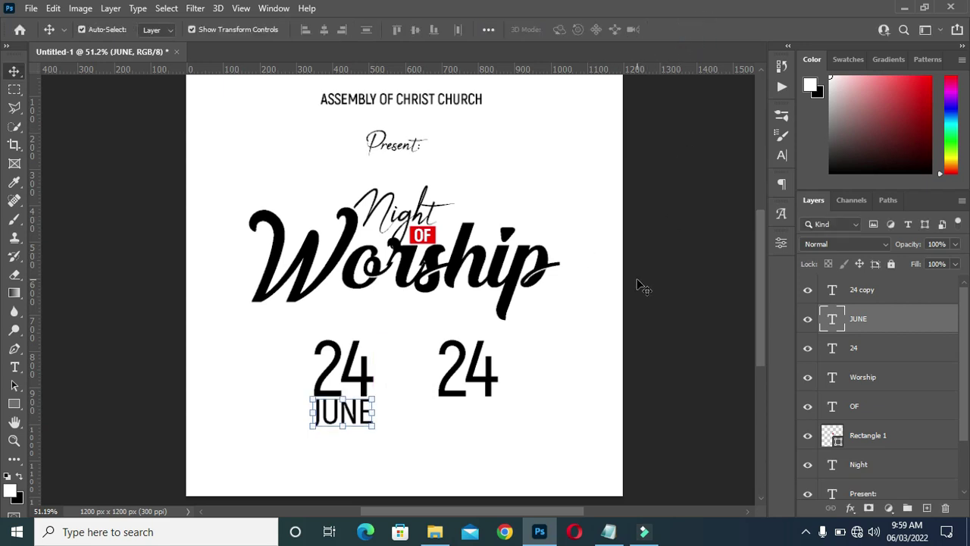
scroll(390, 335, down, 2)
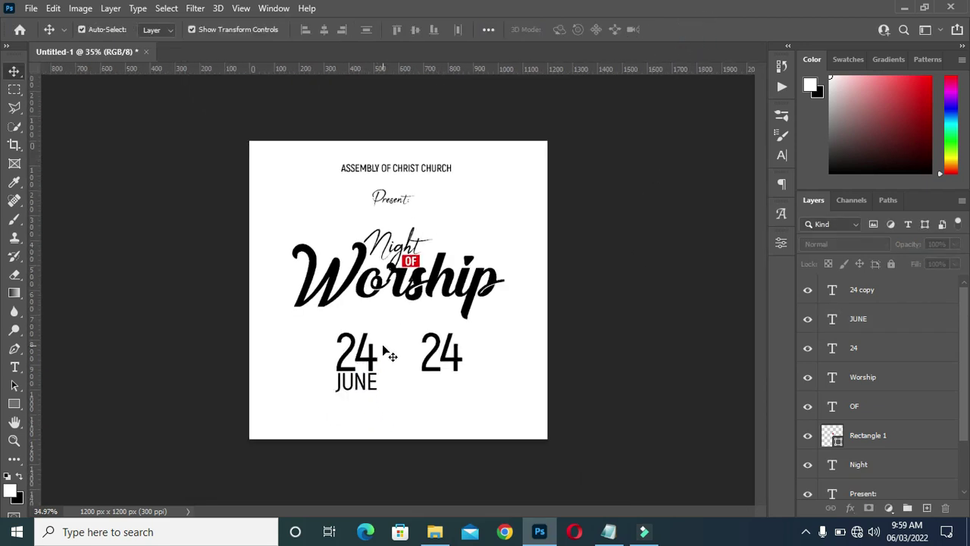
Change the right-hand 24 so it reads 10
scroll(391, 359, down, 1)
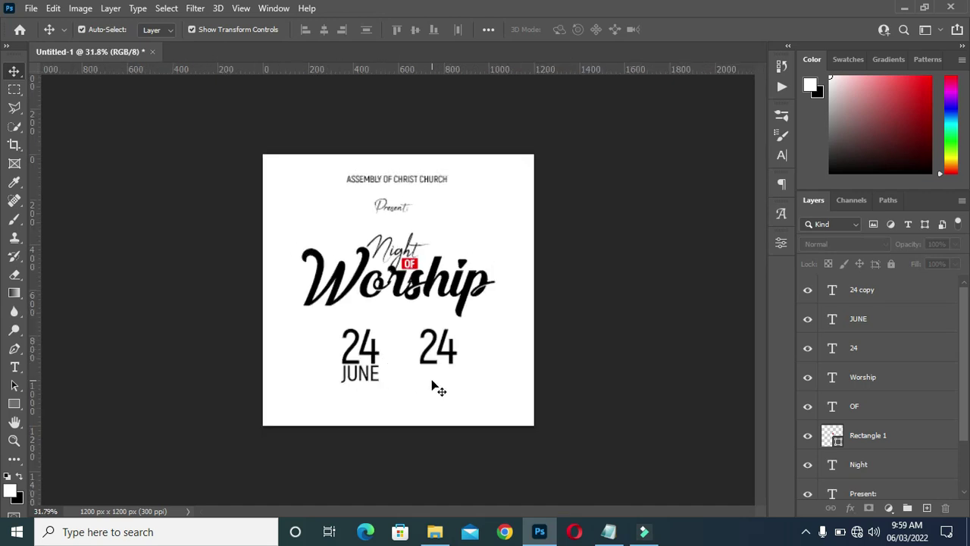
scroll(457, 379, up, 1)
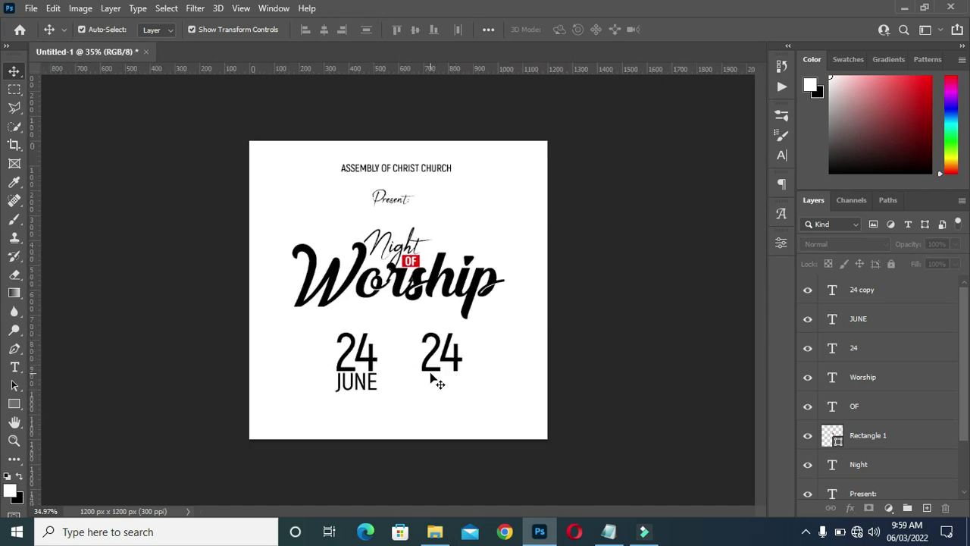
double_click(453, 365)
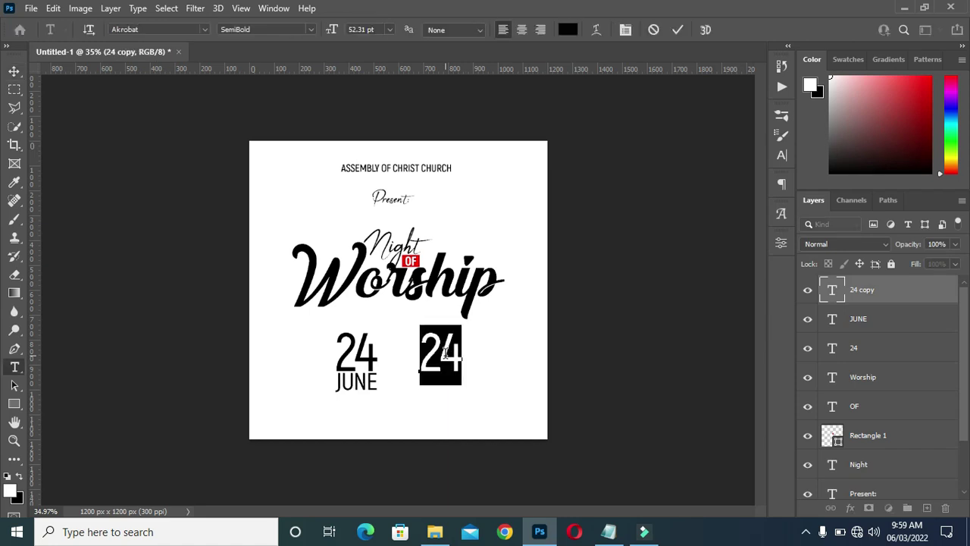
text(10)
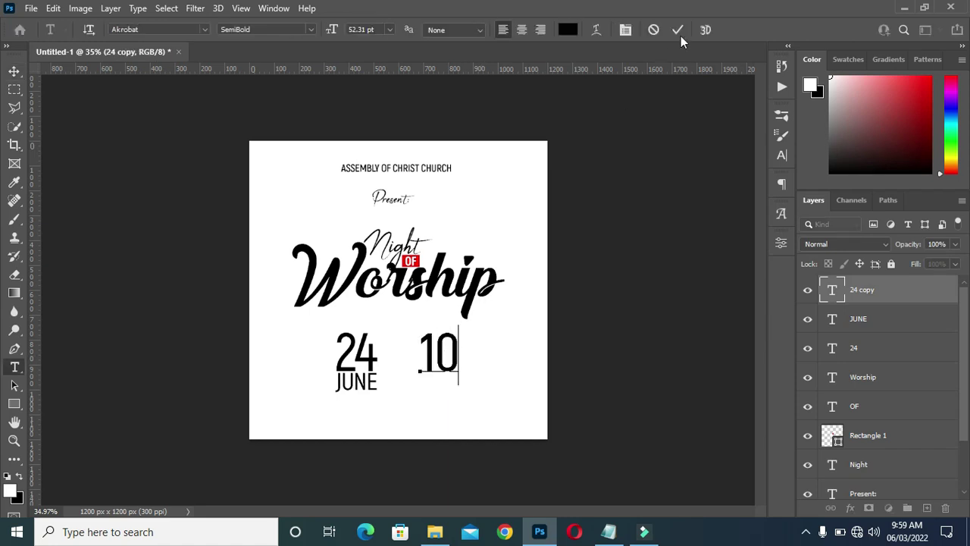
click(678, 29)
Select PM on the 10PM line in the notes, then zoom in on the flyer
key(v)
click(608, 531)
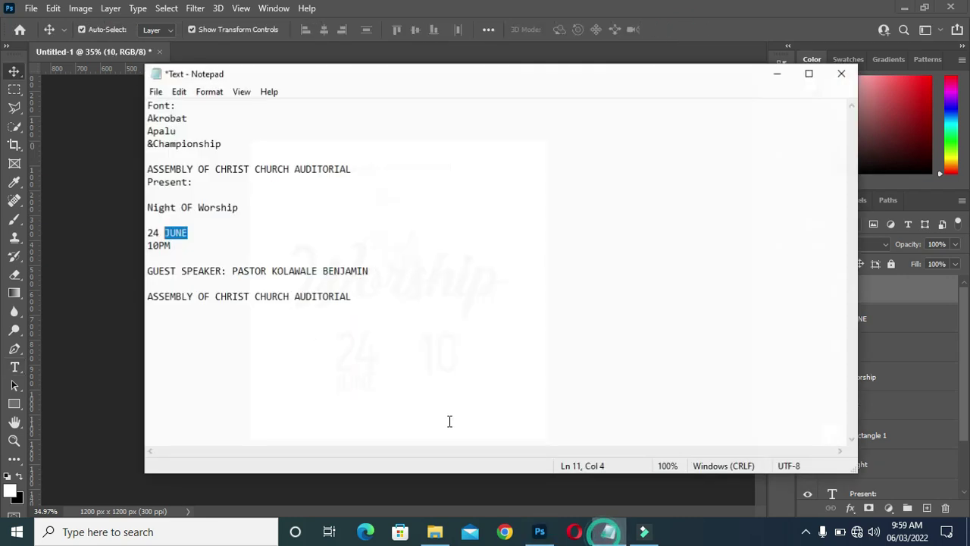
click(167, 243)
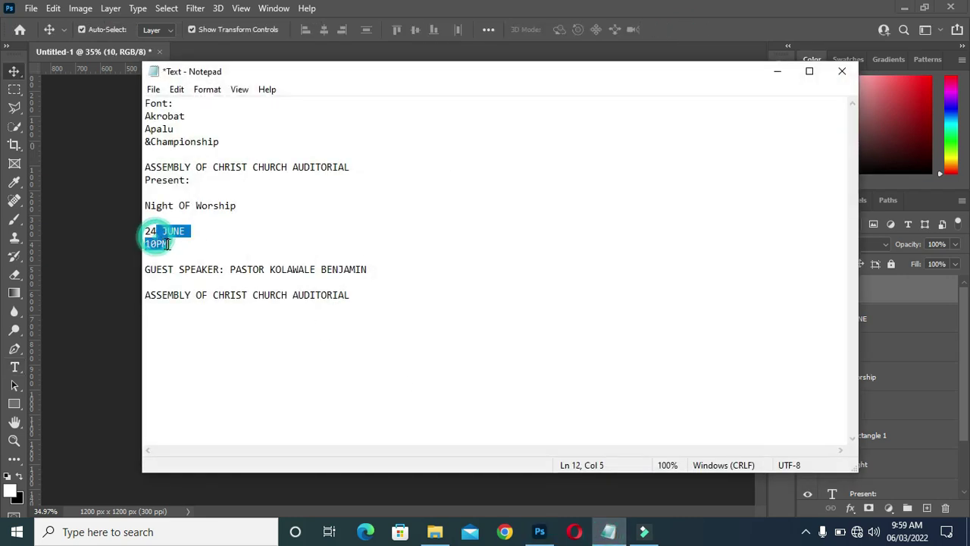
drag(156, 243, 162, 243)
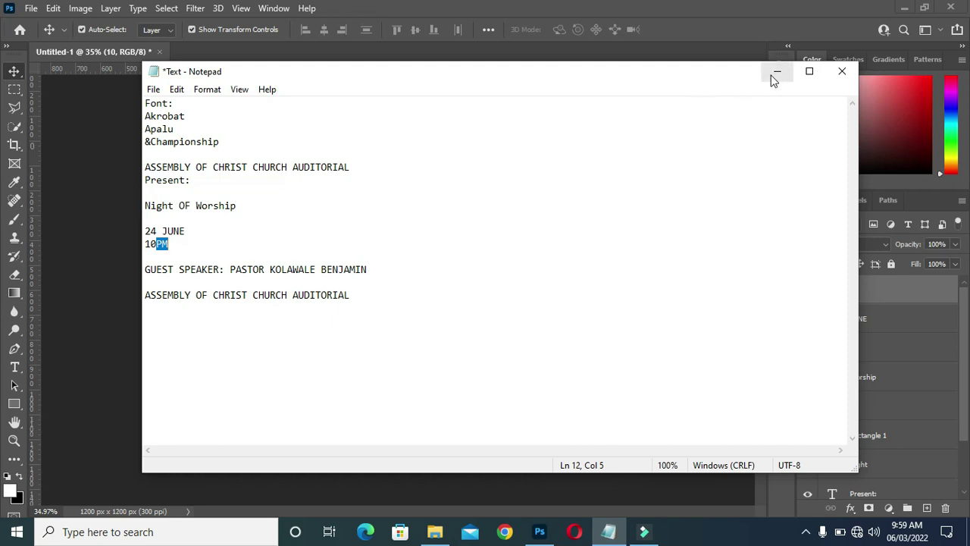
click(777, 71)
key(ctrl+plus)
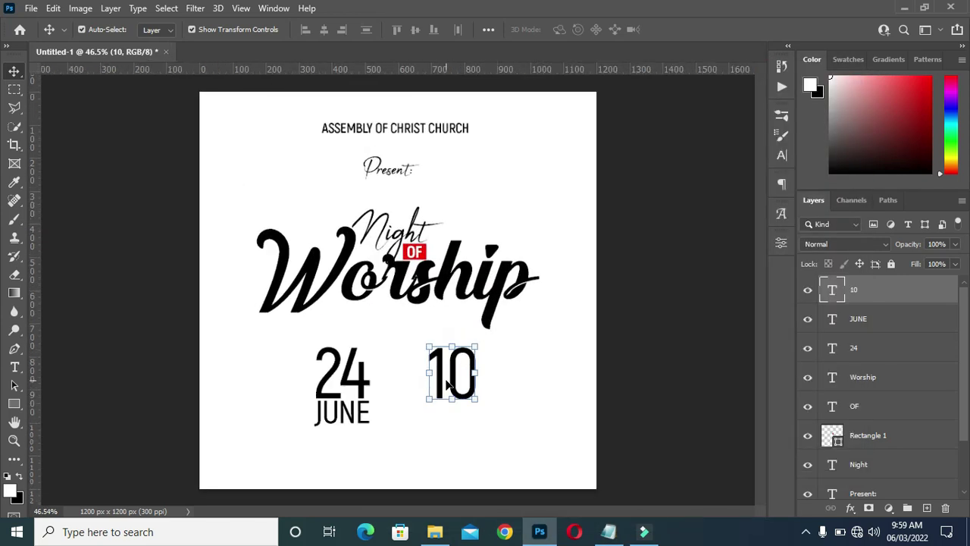
Duplicate JUNE under the 10, move the copy to the top, and retype it as PM
click(350, 415)
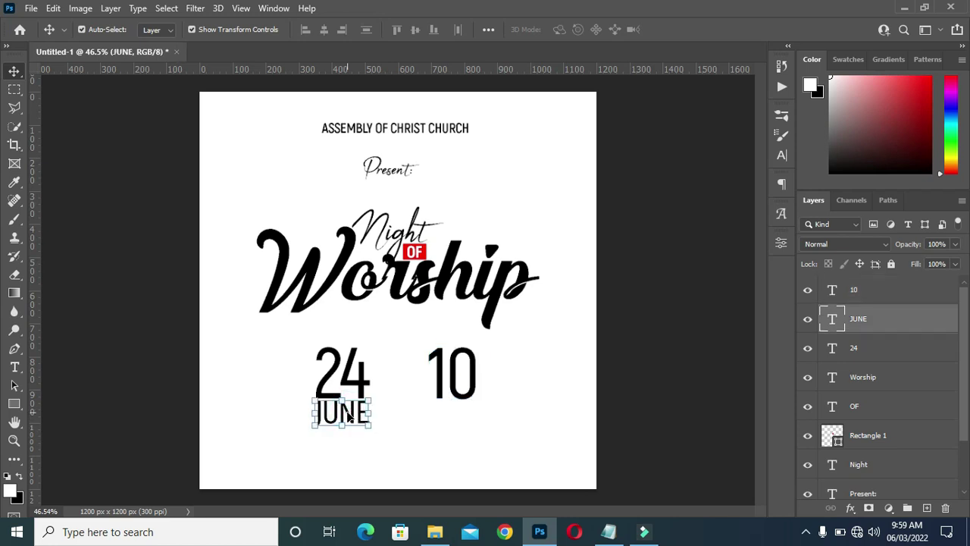
drag(348, 414, 465, 422)
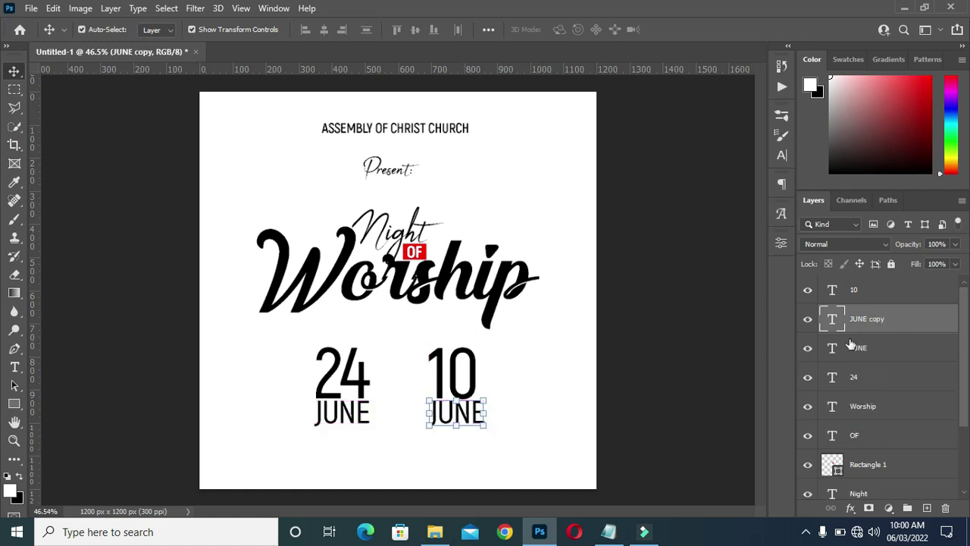
drag(870, 321, 760, 305)
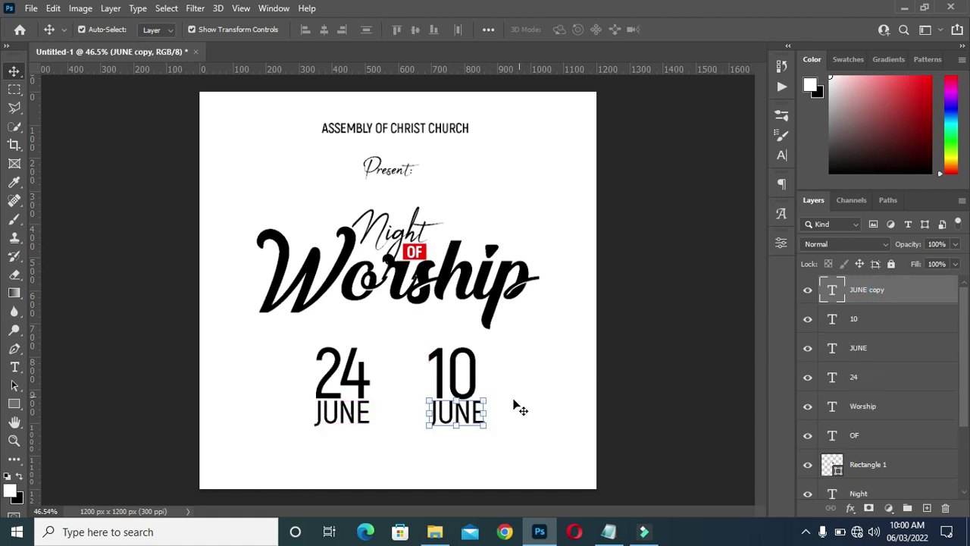
double_click(475, 415)
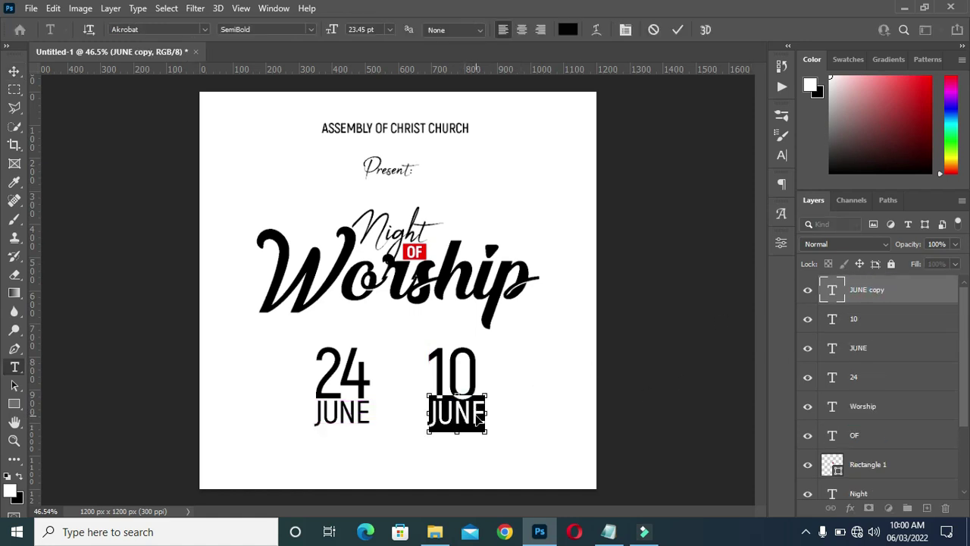
text(PM)
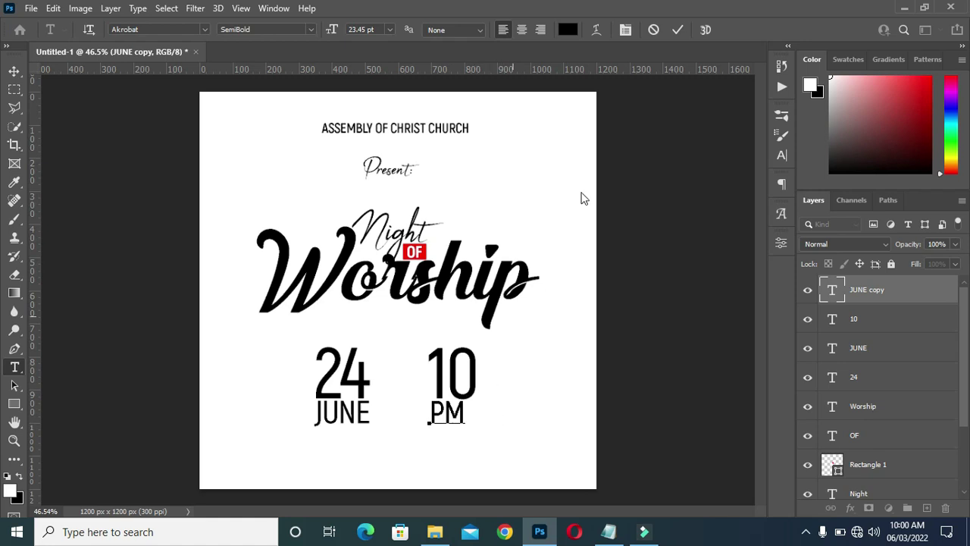
click(677, 29)
Centre the PM text directly beneath the 10
key(v)
drag(453, 413, 452, 413)
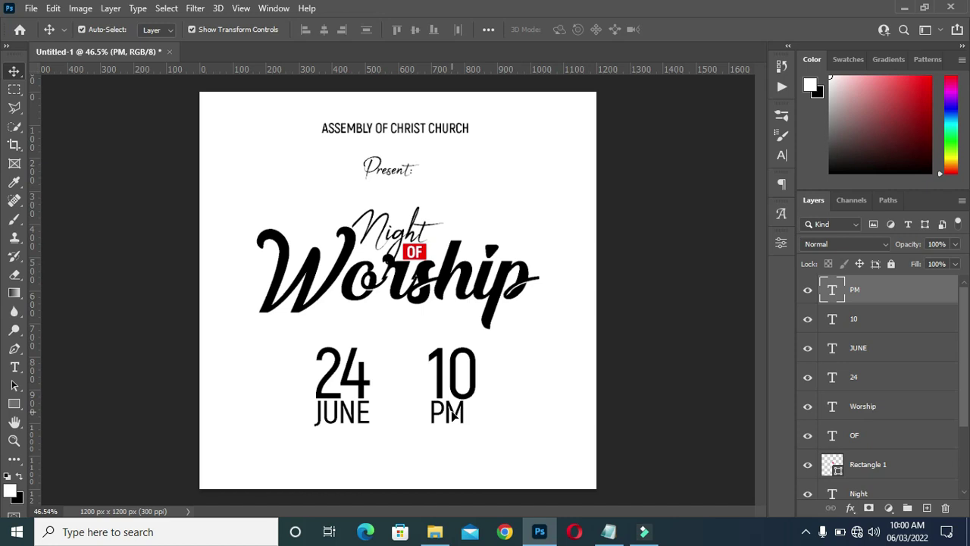
drag(453, 413, 457, 414)
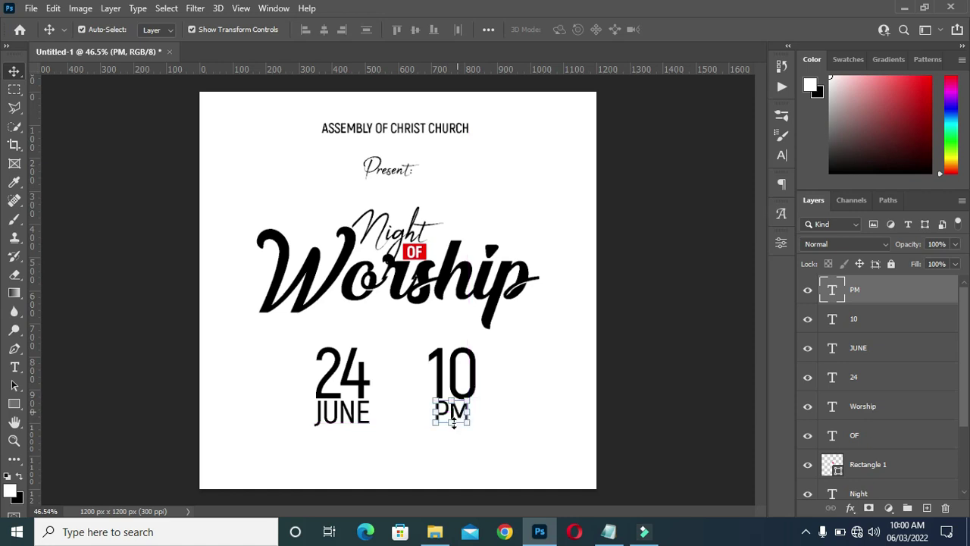
click(649, 369)
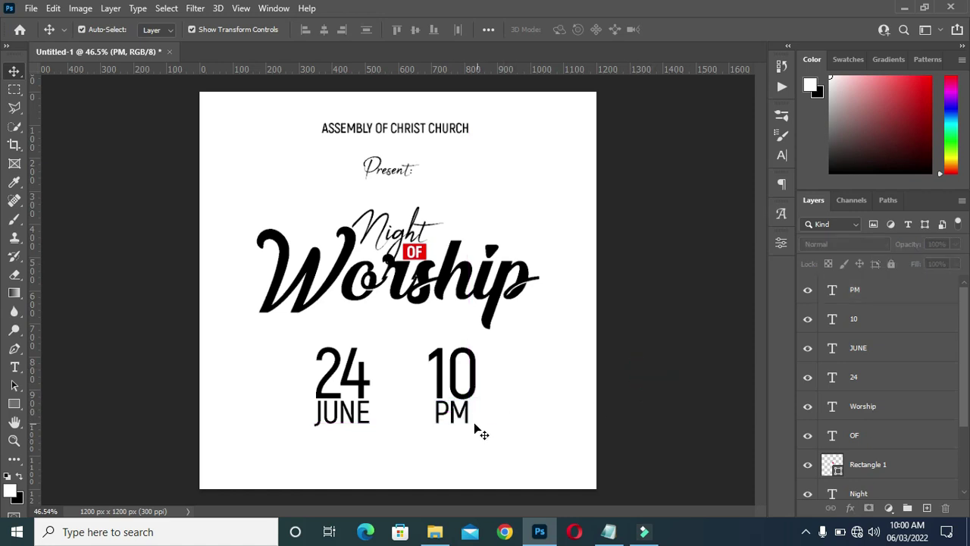
scroll(478, 428, down, 1)
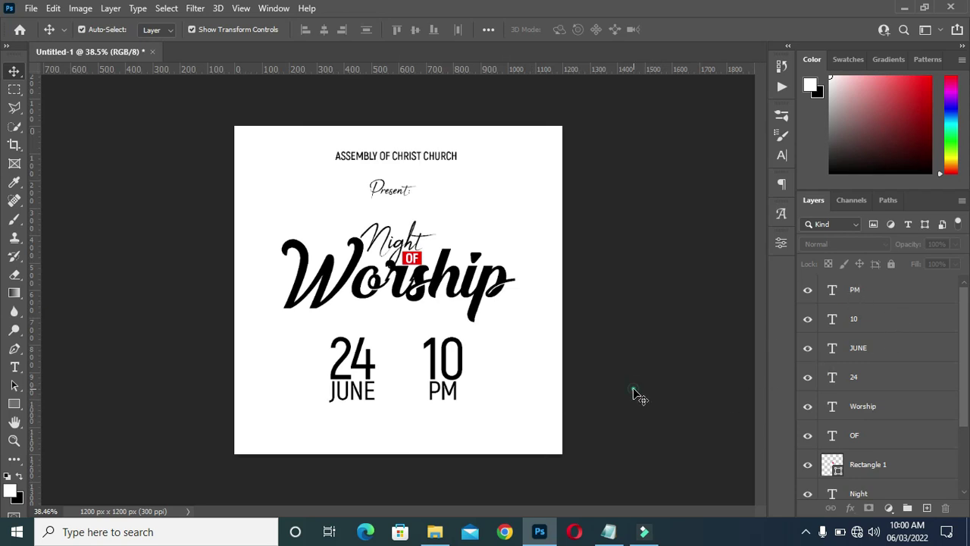
click(620, 533)
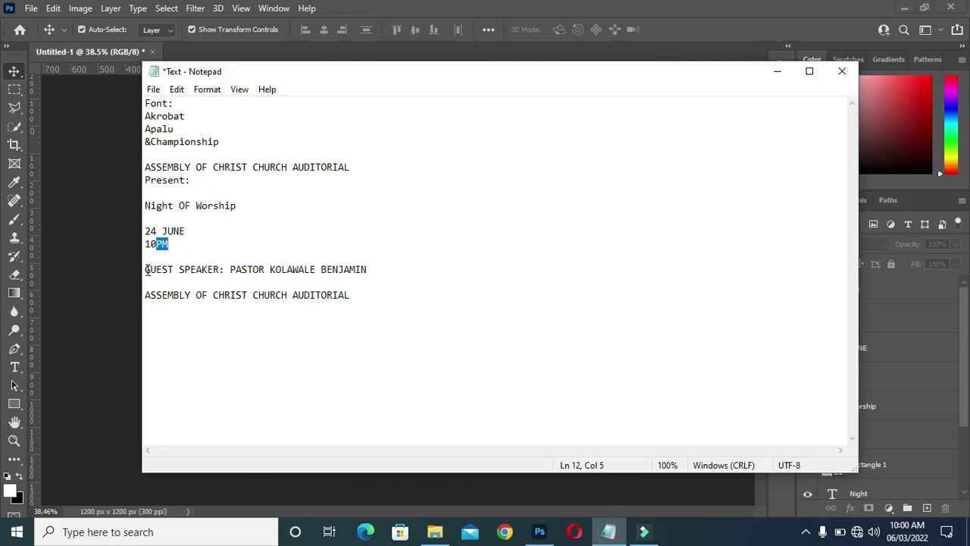
drag(144, 270, 422, 280)
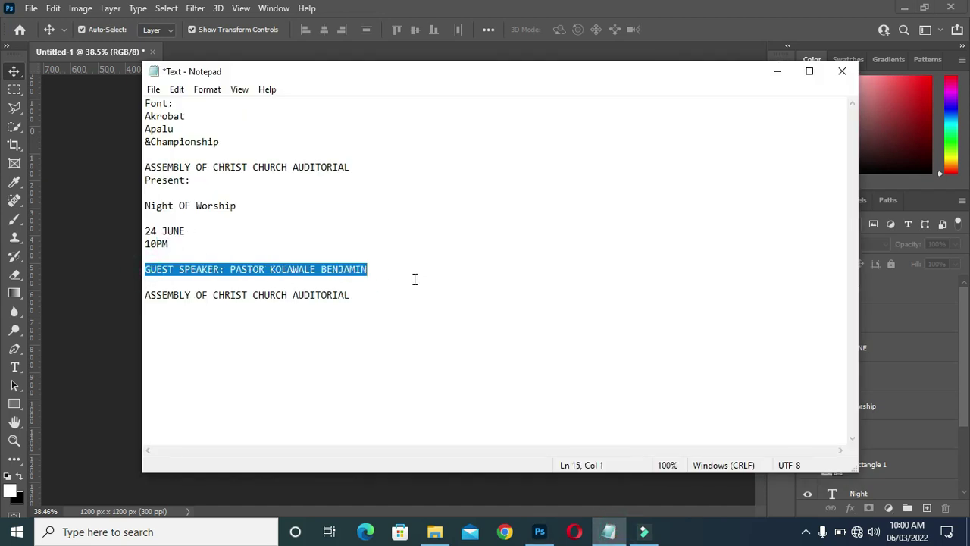
click(777, 71)
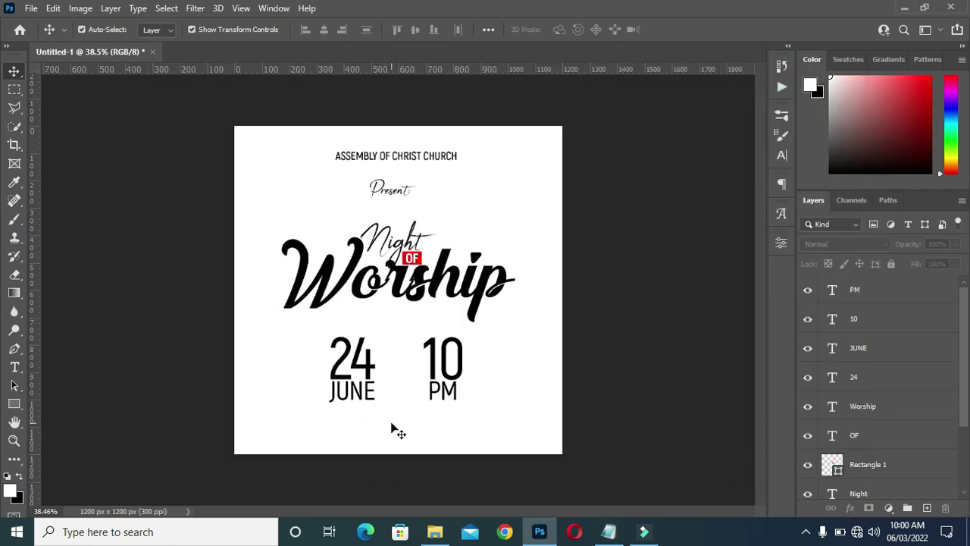
Group the four date/time layers, and group Worship, OF, Rectangle 1 and Night together
click(880, 292)
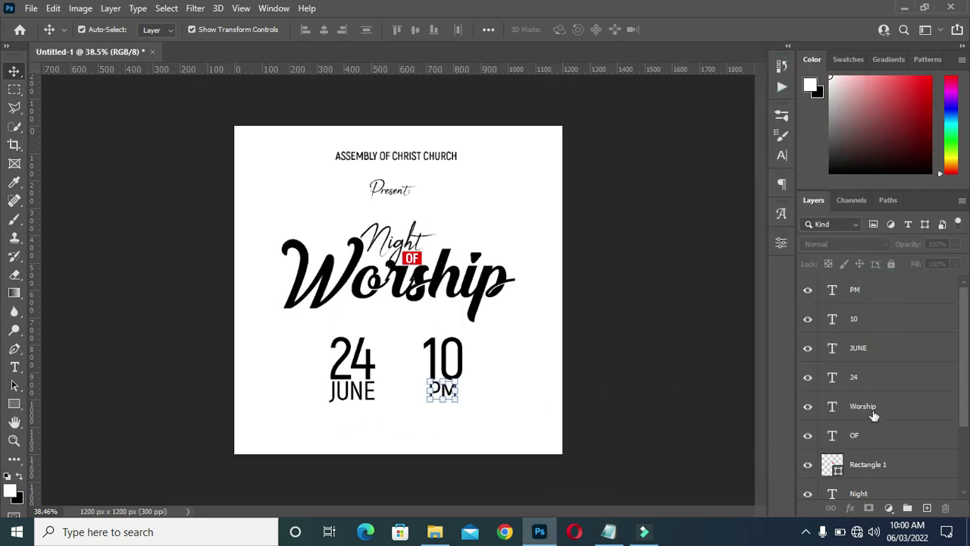
shift+click(869, 383)
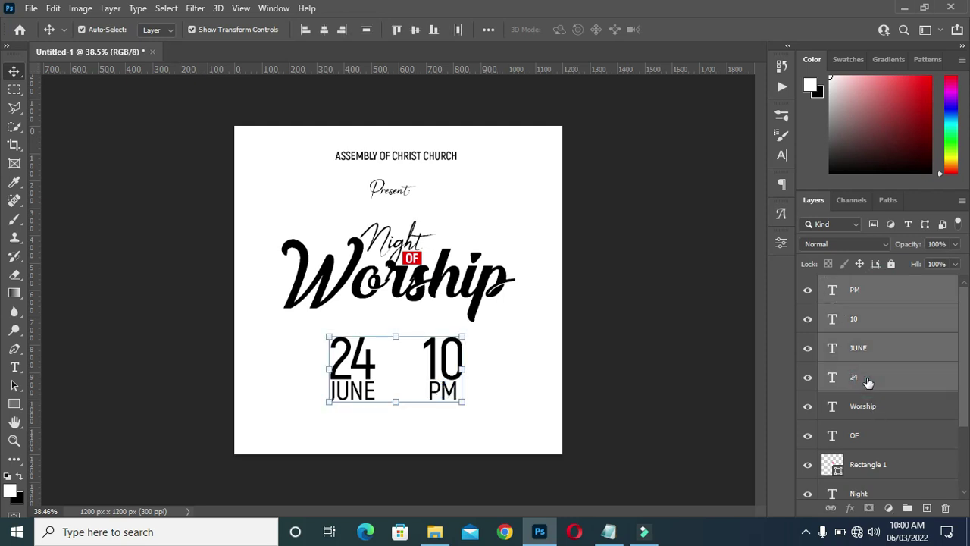
key(ctrl+g)
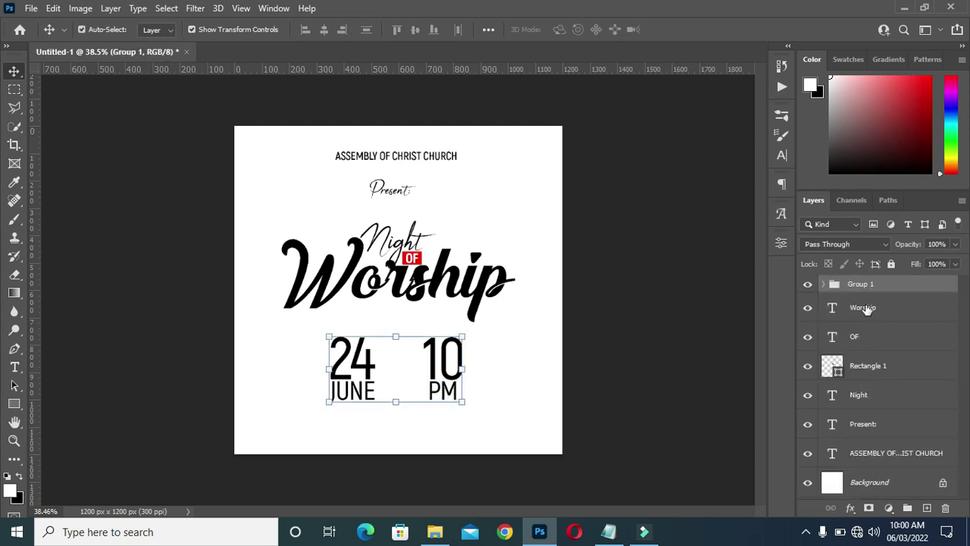
click(868, 310)
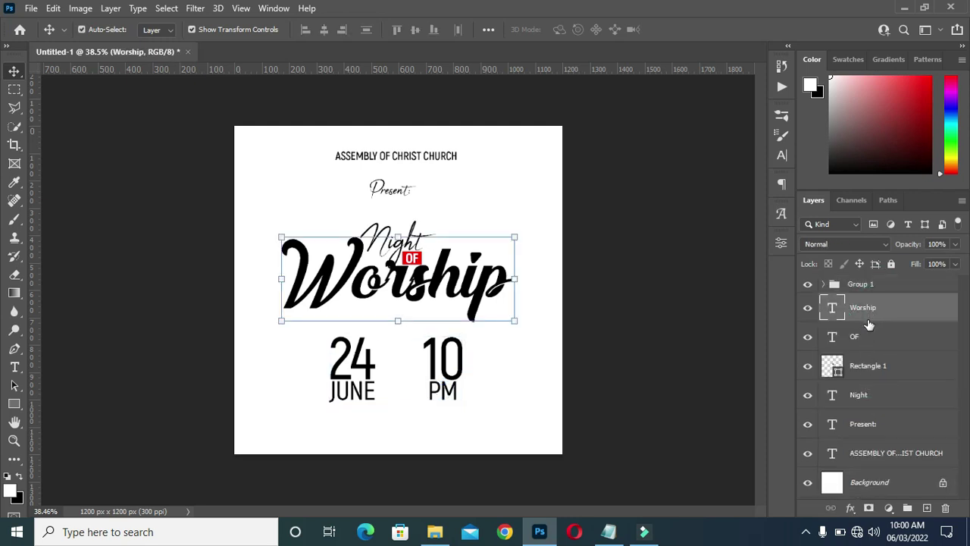
shift+click(869, 397)
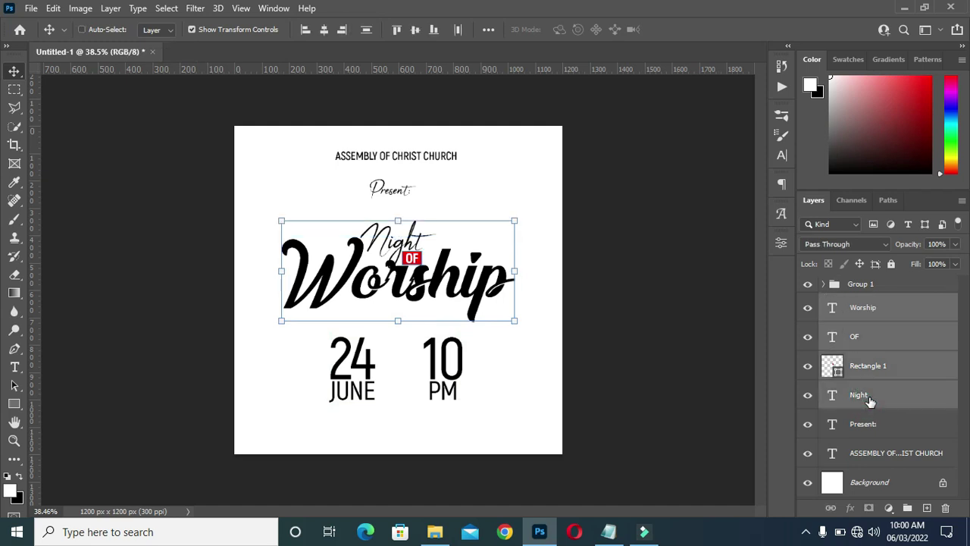
key(ctrl+g)
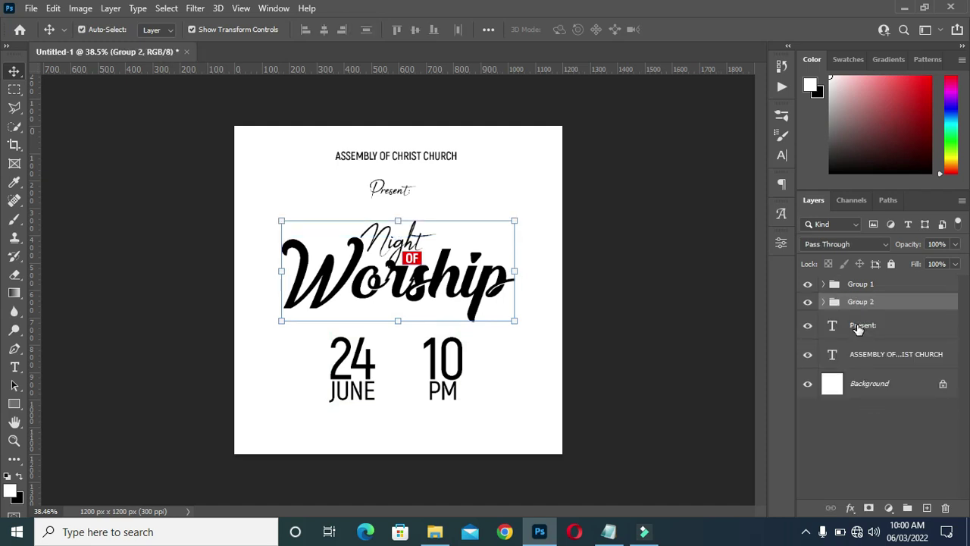
Nudge the date group up two steps and centre it horizontally on the canvas
click(853, 285)
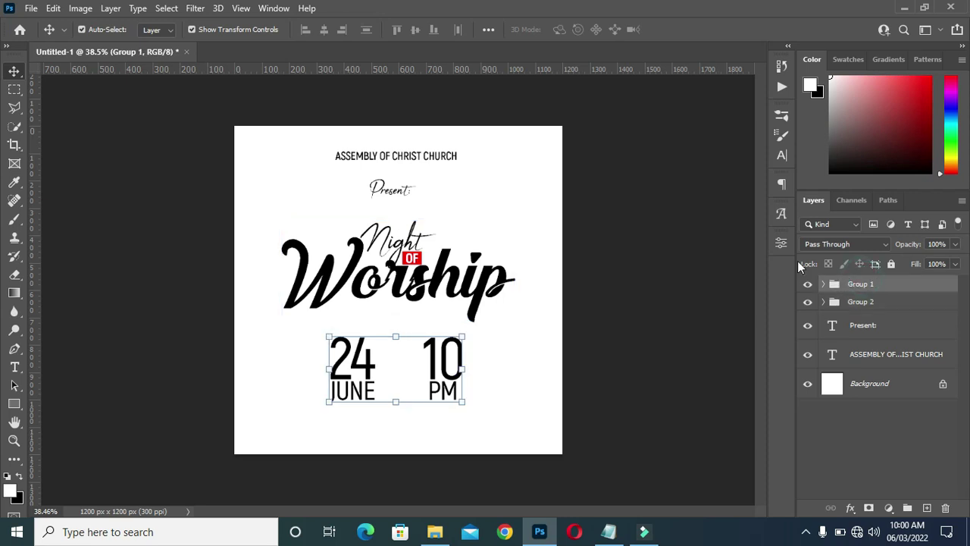
key(Up)
key(Up)
key(Up)
key(Up)
key(Up)
key(Up)
key(Up)
key(Up)
key(Up)
key(Up)
key(Up)
key(Up)
key(Up)
key(Up)
key(Up)
key(Up)
key(Up)
key(Up)
key(Up)
key(Up)
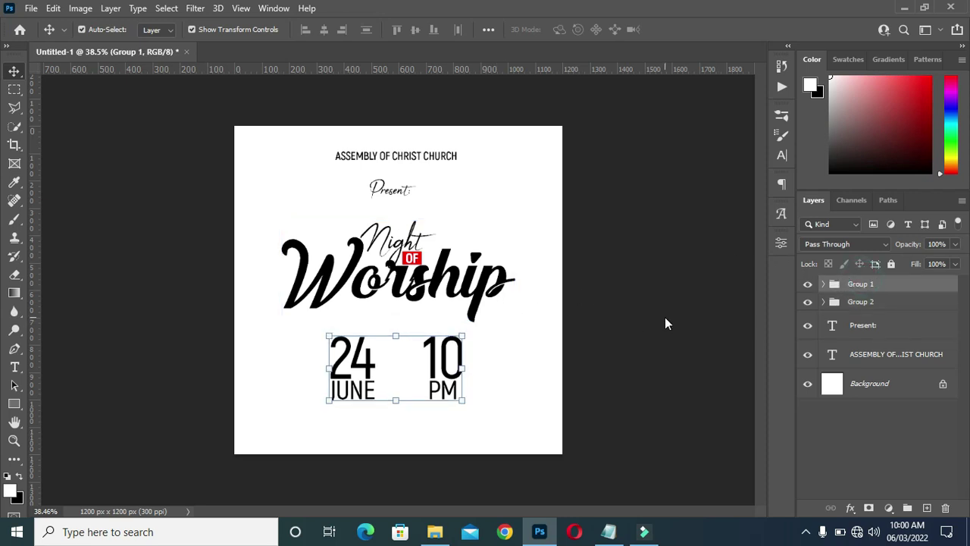
key(Up)
key(Up)
key(Up)
key(Up)
key(Up)
key(Up)
key(Up)
key(Up)
key(Up)
key(Up)
key(Up)
key(Up)
key(Up)
key(Up)
key(Up)
key(Up)
key(Up)
key(Up)
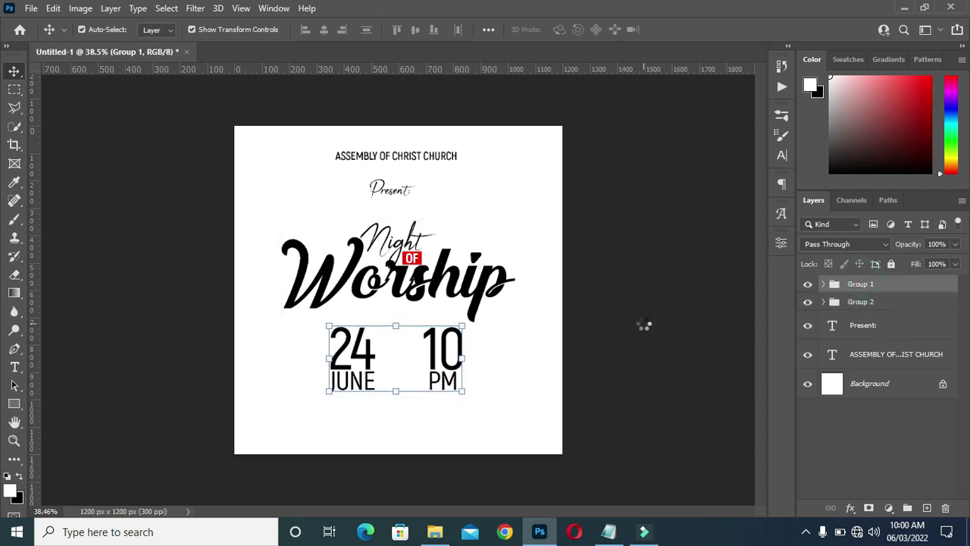
key(ctrl+a)
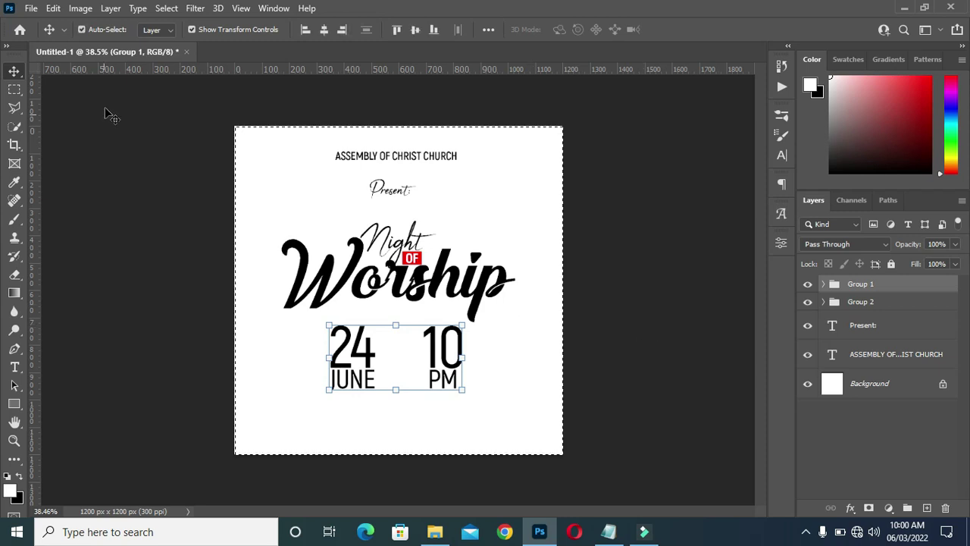
click(323, 30)
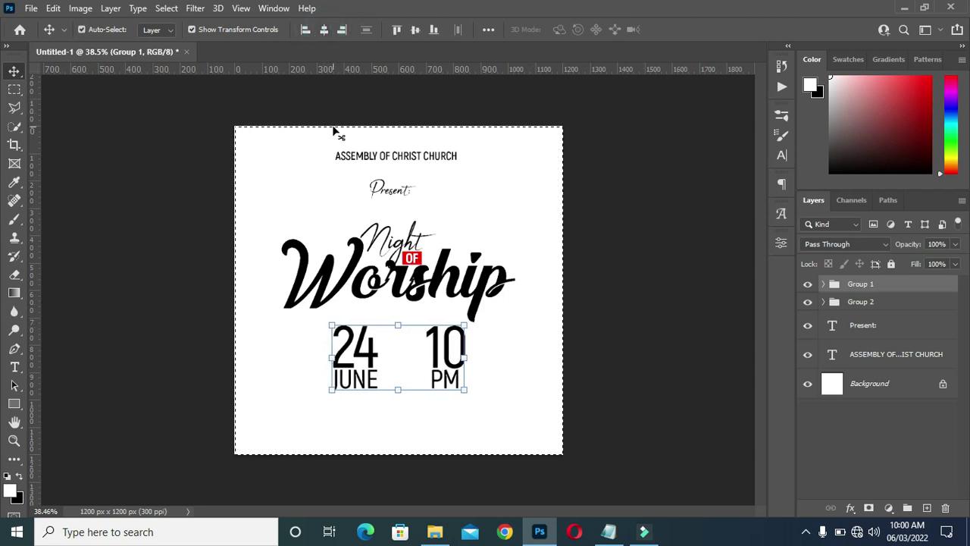
key(ctrl+d)
scroll(384, 396, down, 1)
scroll(384, 396, up, 2)
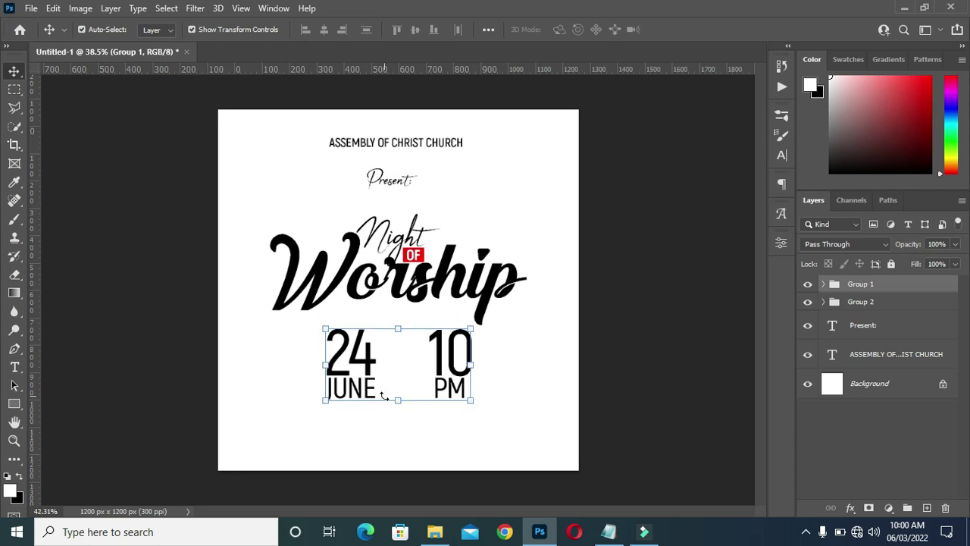
click(619, 362)
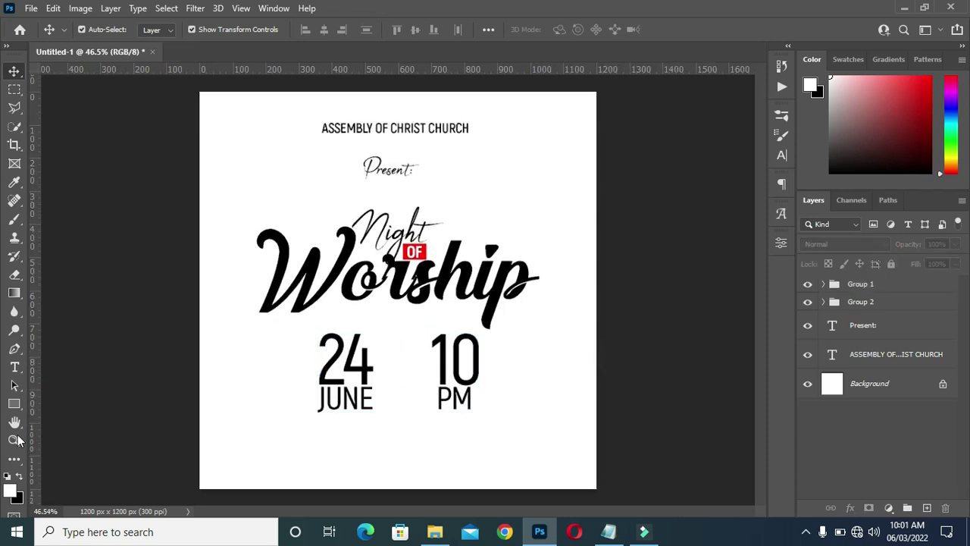
Draw a wide, thin rectangle below the date and fill it red
click(15, 402)
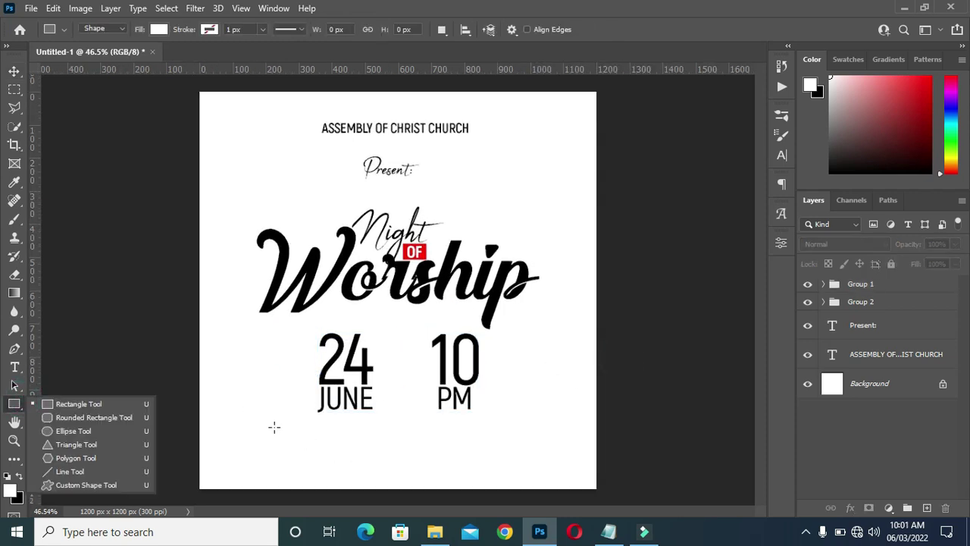
drag(270, 422, 534, 440)
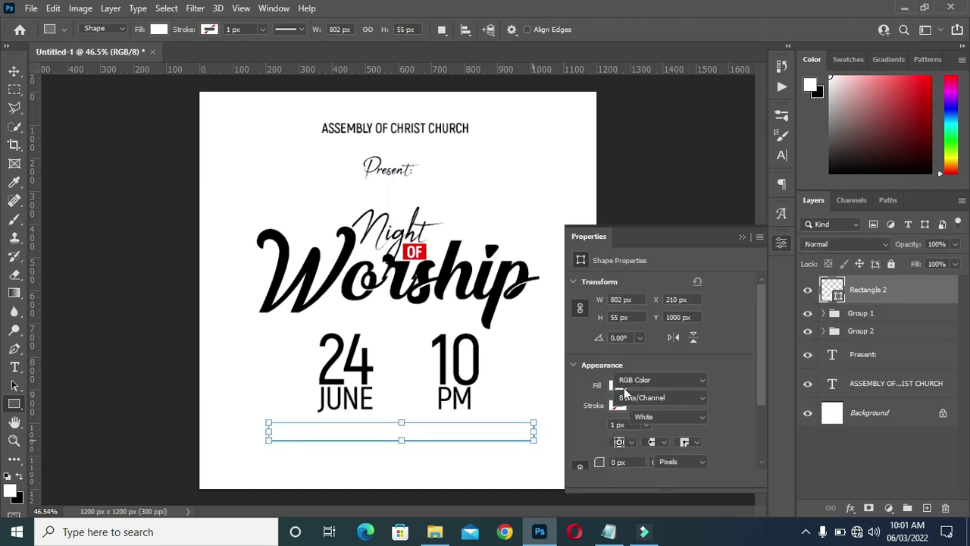
click(622, 387)
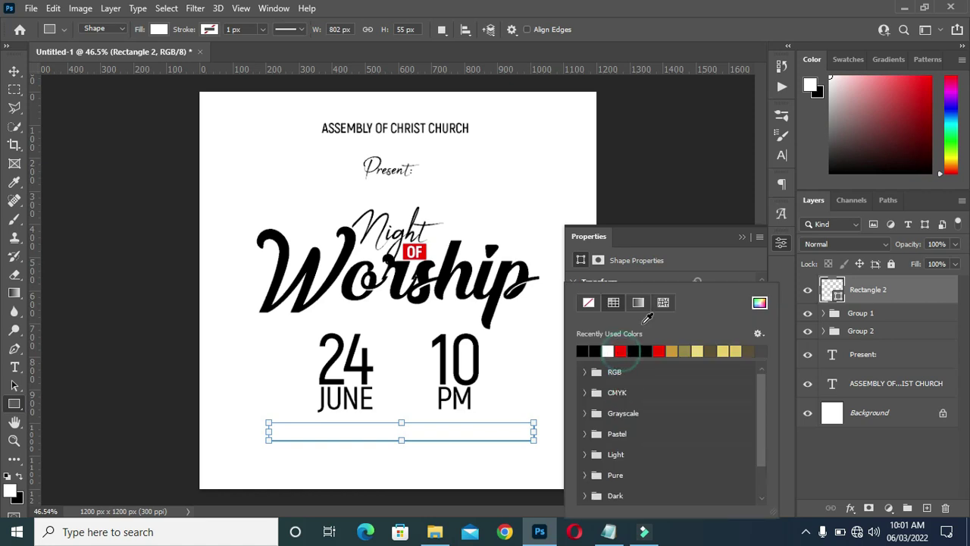
click(620, 350)
click(742, 236)
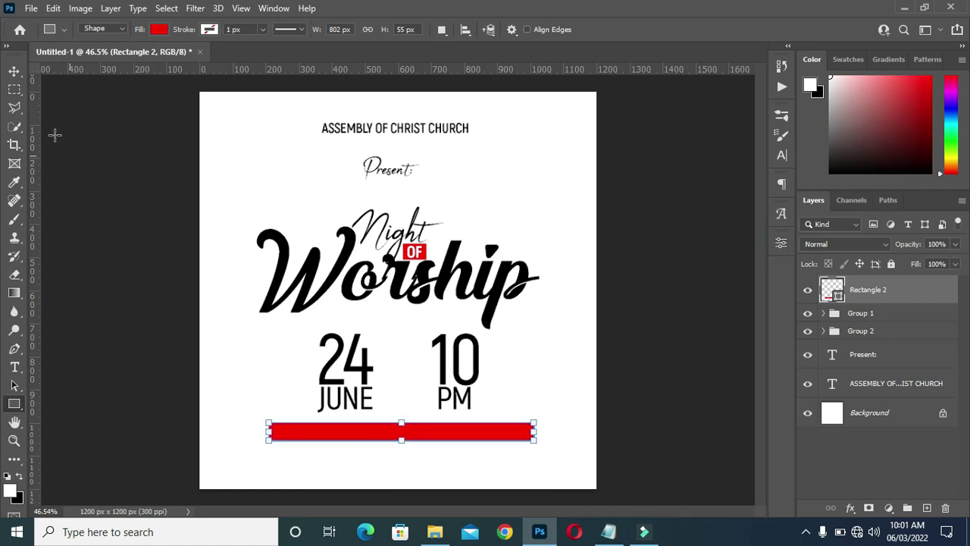
Centre the red bar horizontally on the canvas
click(14, 70)
key(ctrl)
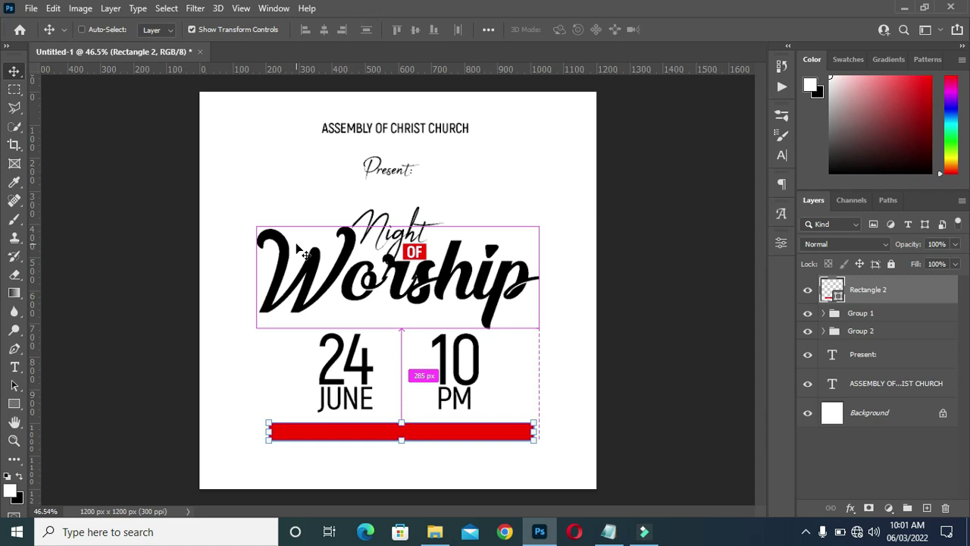
key(ctrl+a)
click(323, 30)
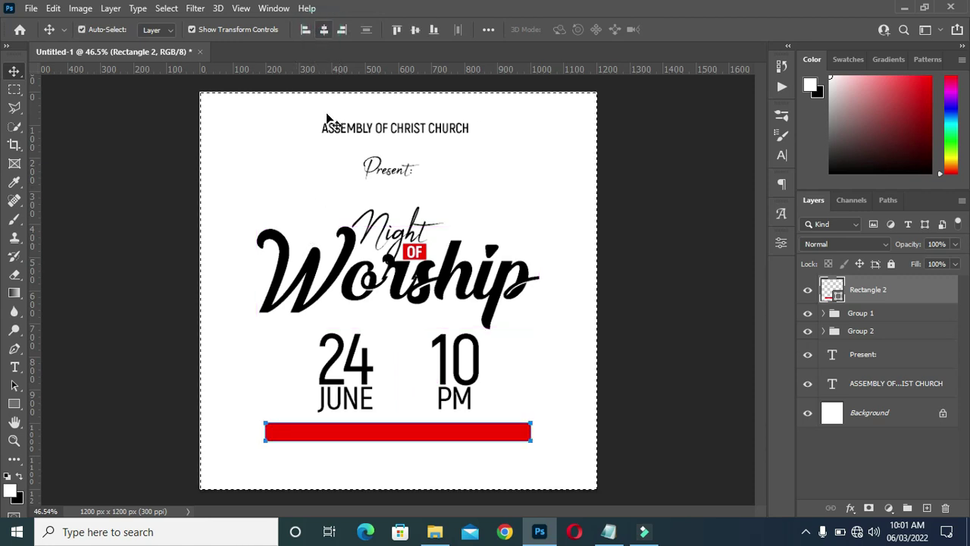
key(ctrl+d)
scroll(357, 464, up, 1)
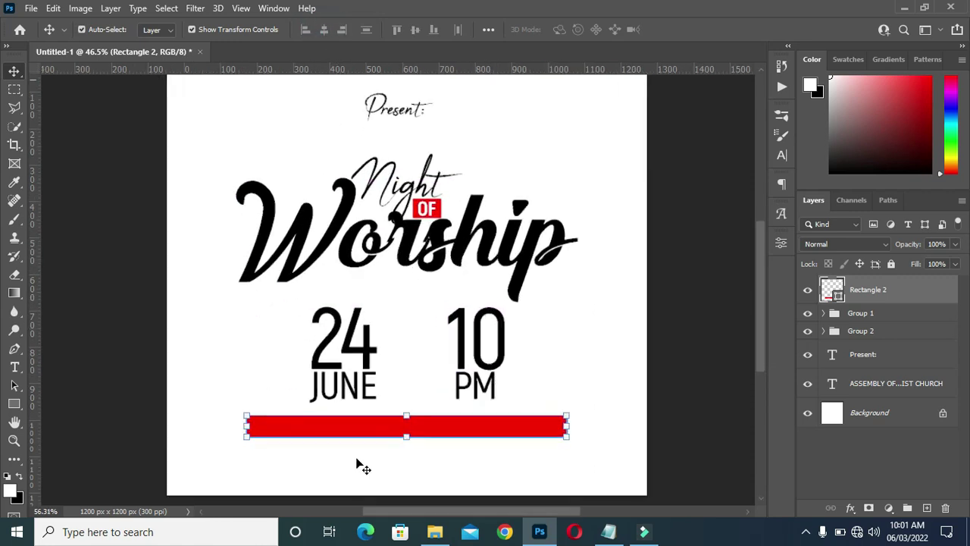
Paste the guest speaker line as a new text layer below the red bar
key(t)
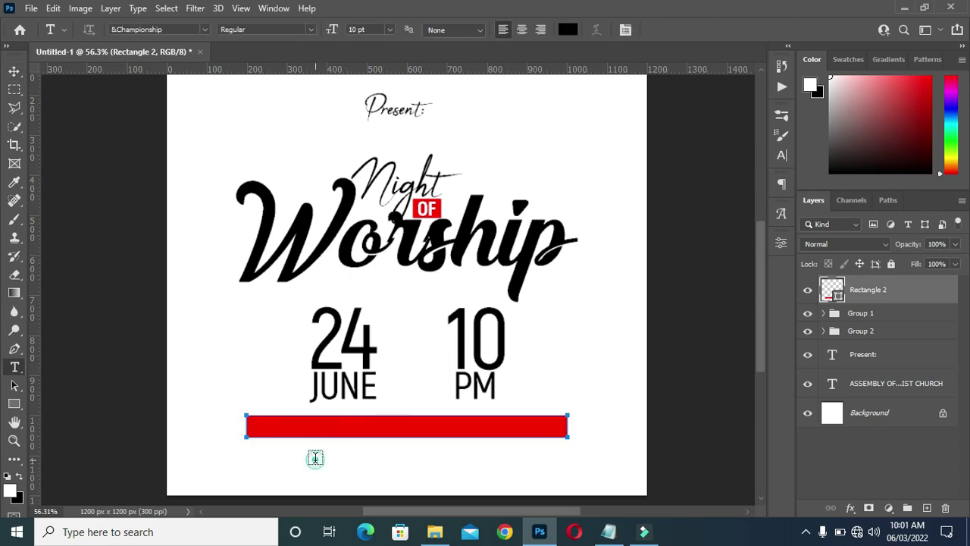
click(317, 457)
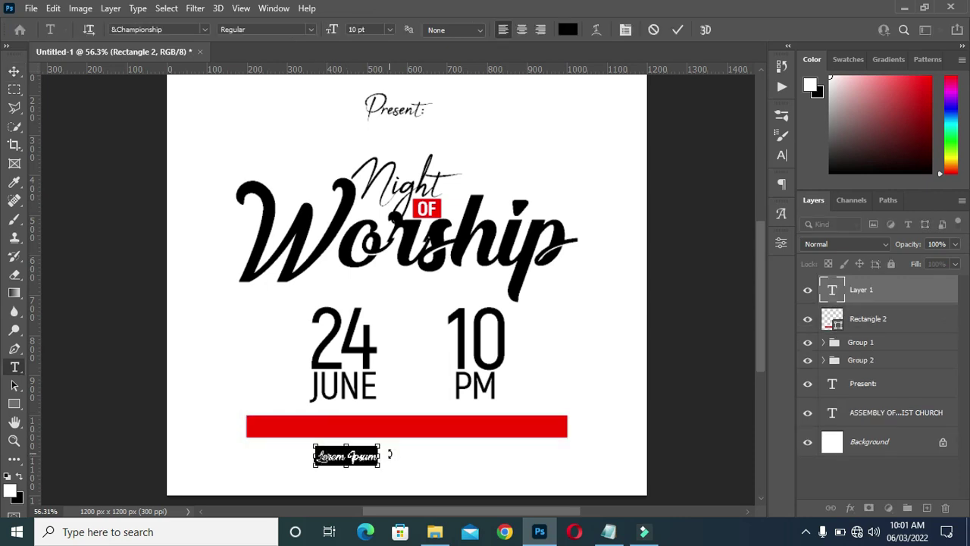
key(ctrl+v)
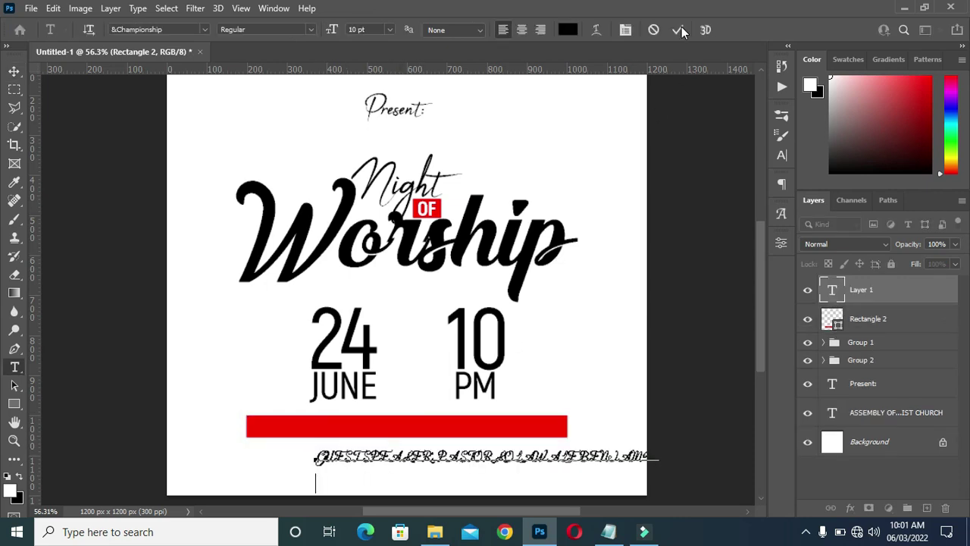
click(678, 29)
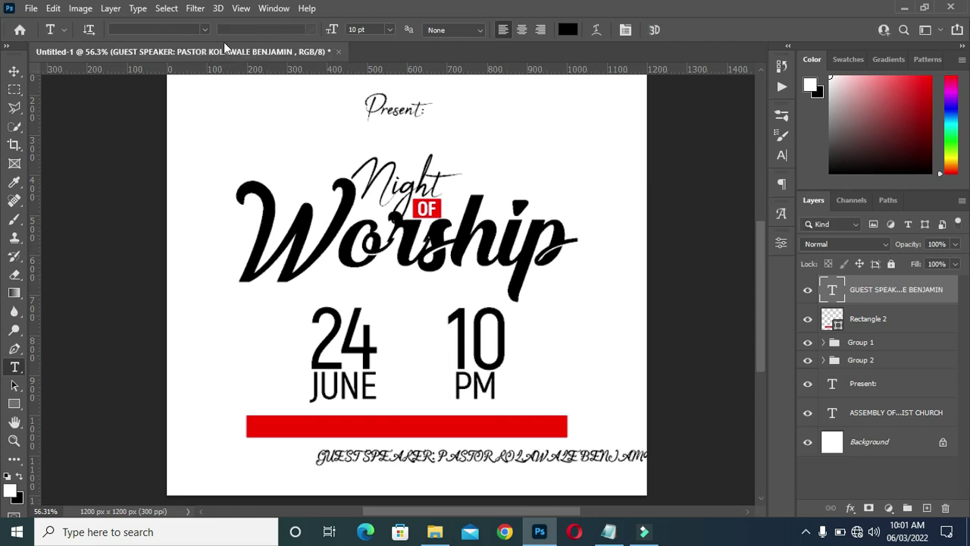
Set the speaker line to Akrobat Bold and move it onto the red bar
click(205, 30)
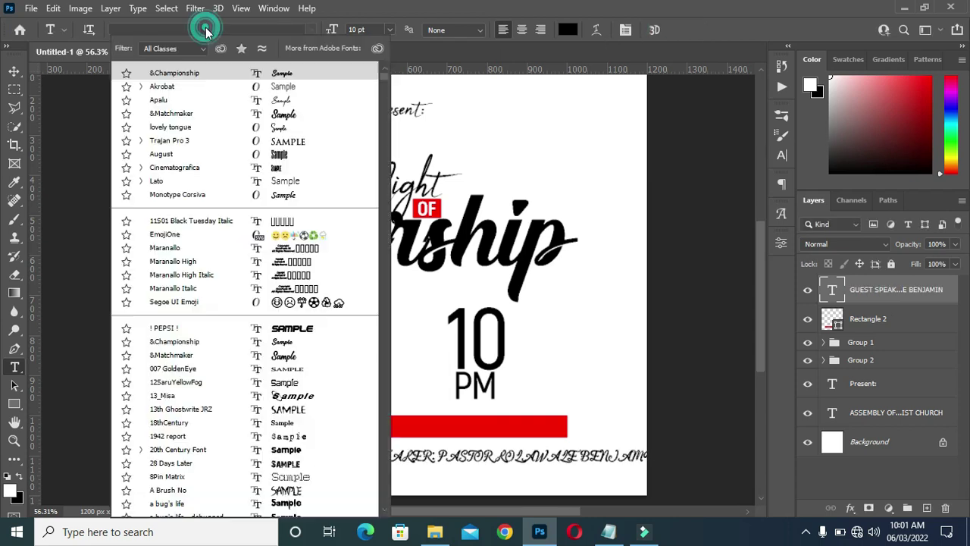
click(167, 87)
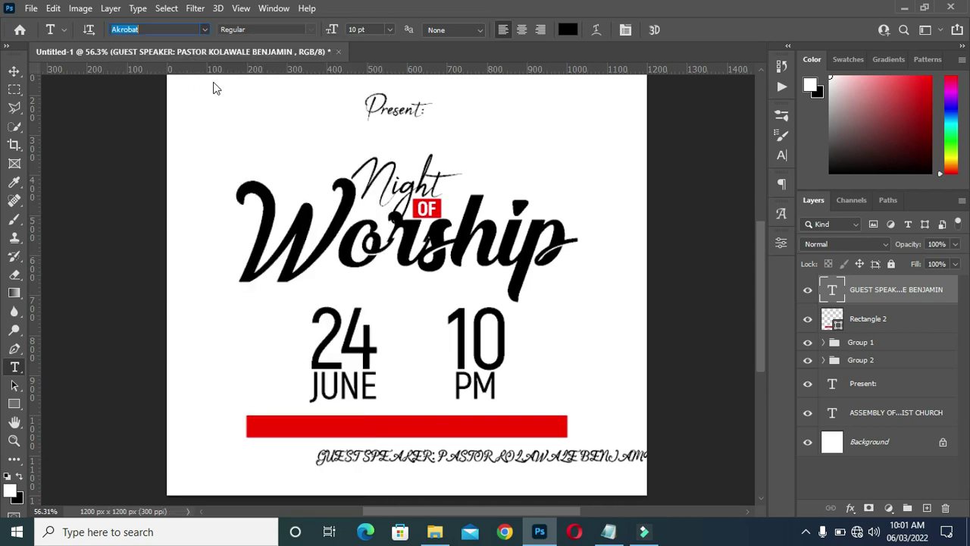
click(311, 29)
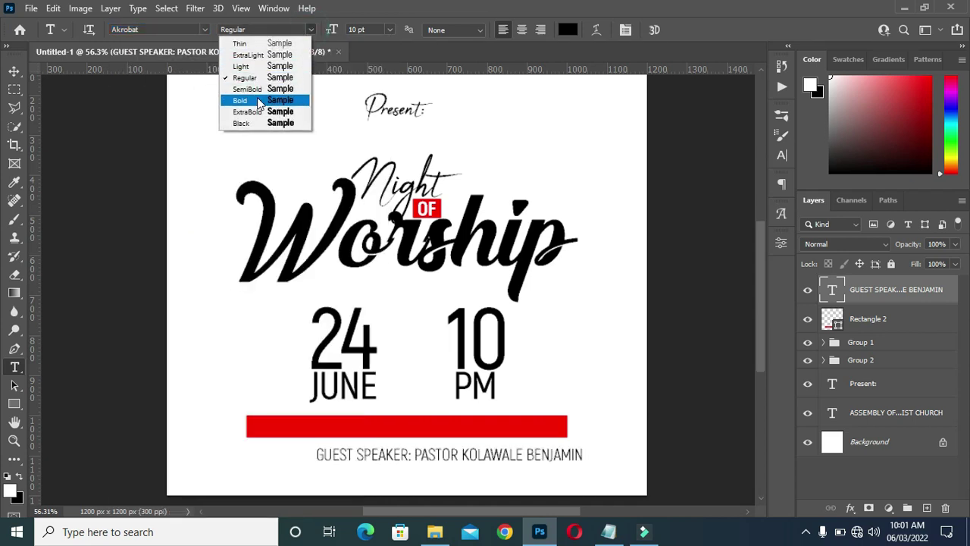
click(257, 100)
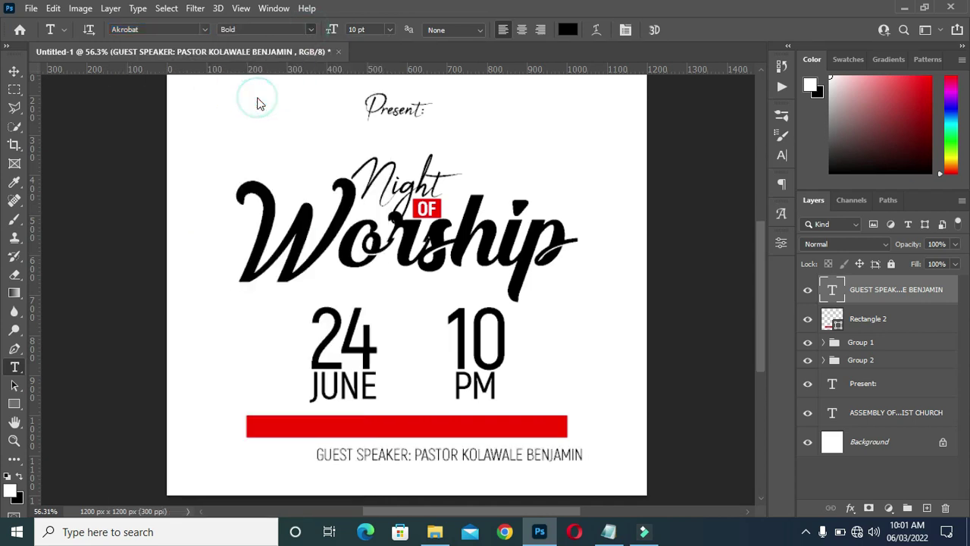
click(14, 71)
drag(386, 458, 338, 432)
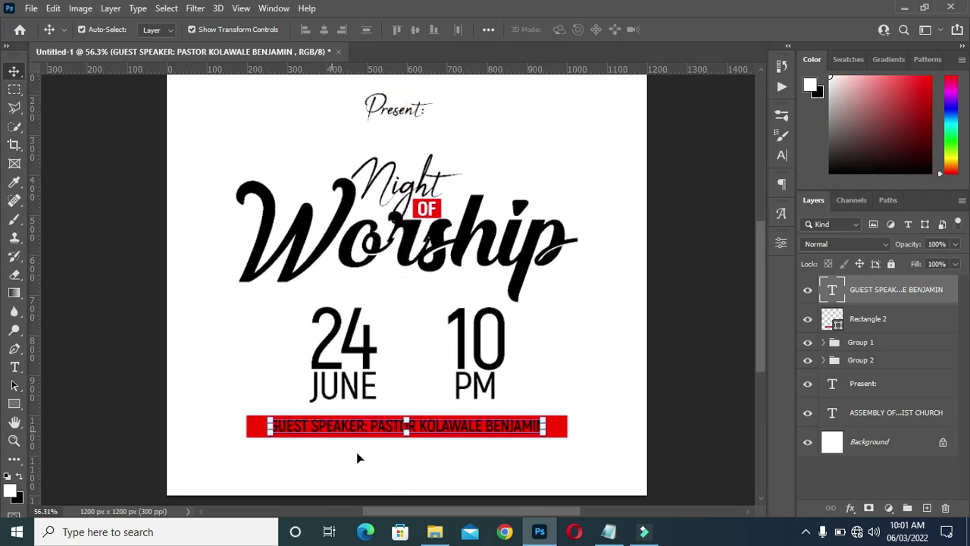
Change the speaker text colour to white (ffffff)
key(t)
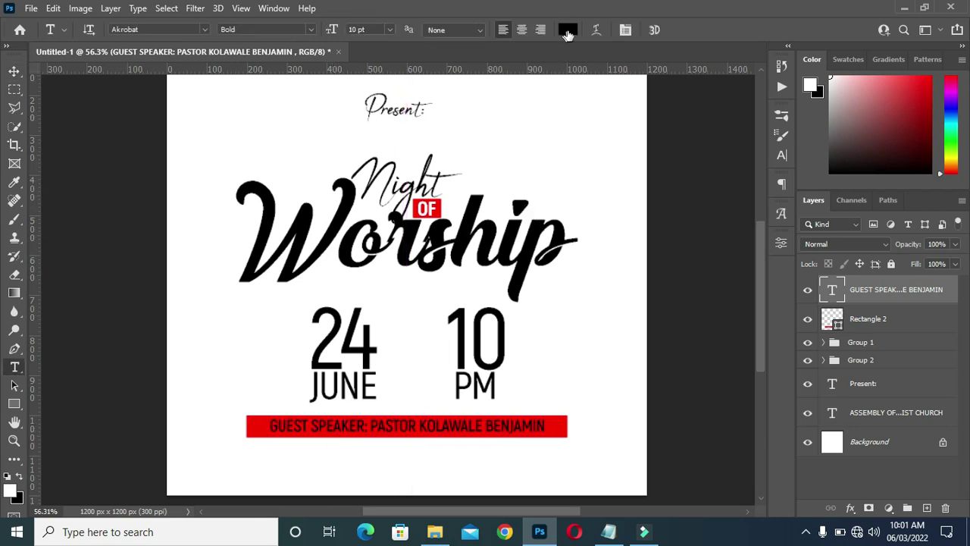
click(568, 30)
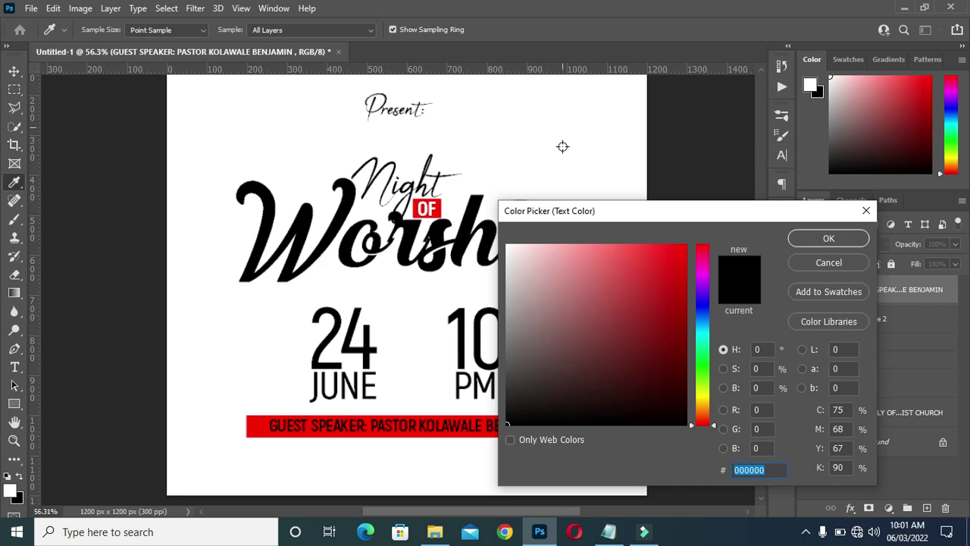
click(516, 264)
drag(516, 263, 506, 246)
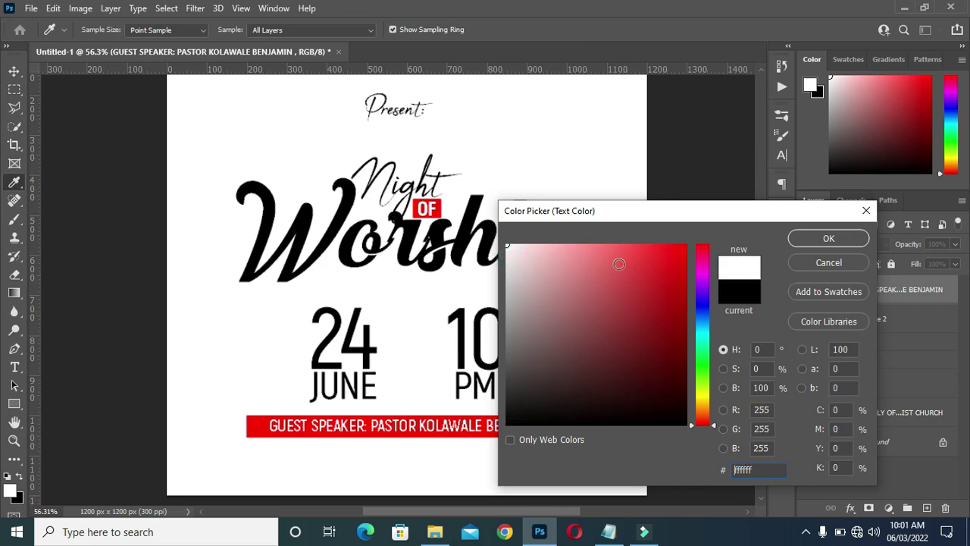
click(828, 238)
key(v)
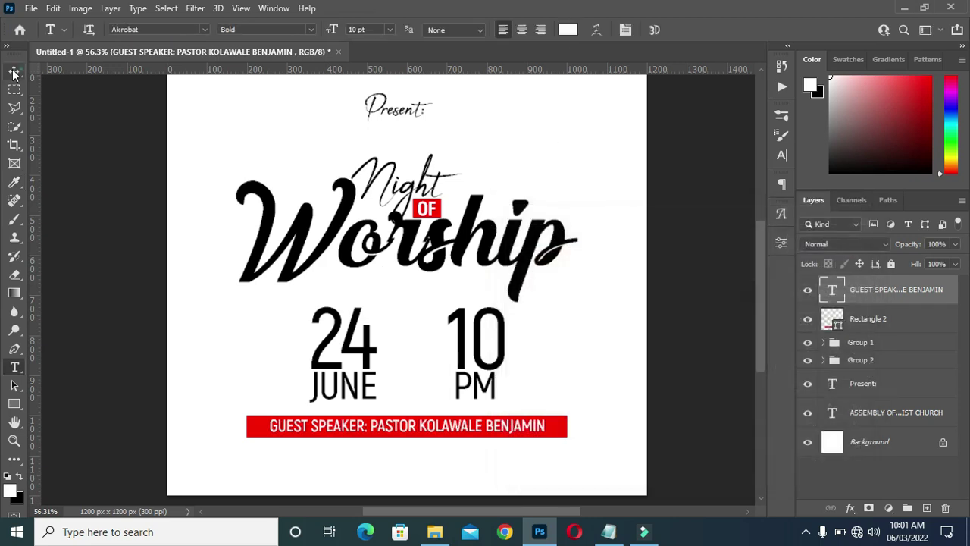
click(529, 362)
scroll(664, 425, down, 2)
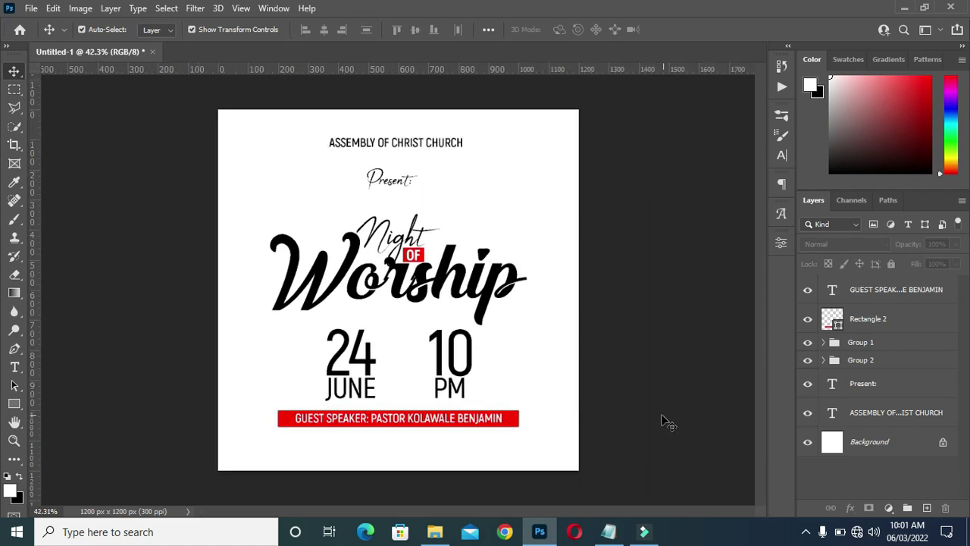
Nudge the guest speaker text up slightly on the red bar
scroll(542, 448, up, 1)
scroll(522, 425, down, 2)
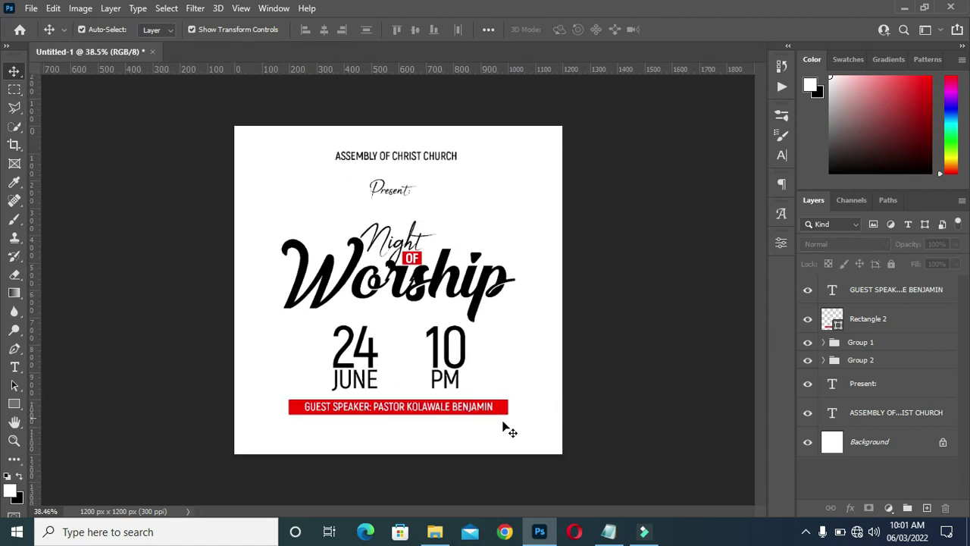
scroll(429, 430, up, 1)
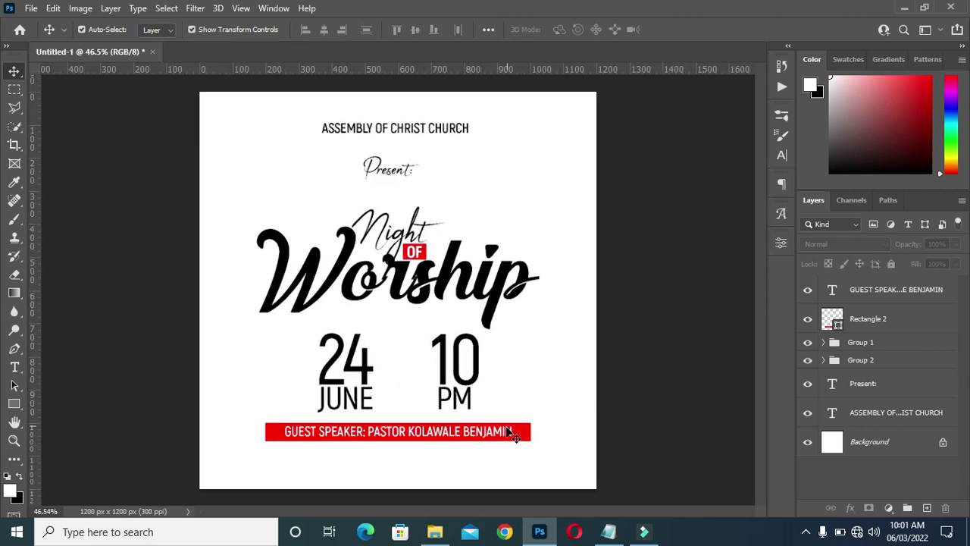
click(509, 432)
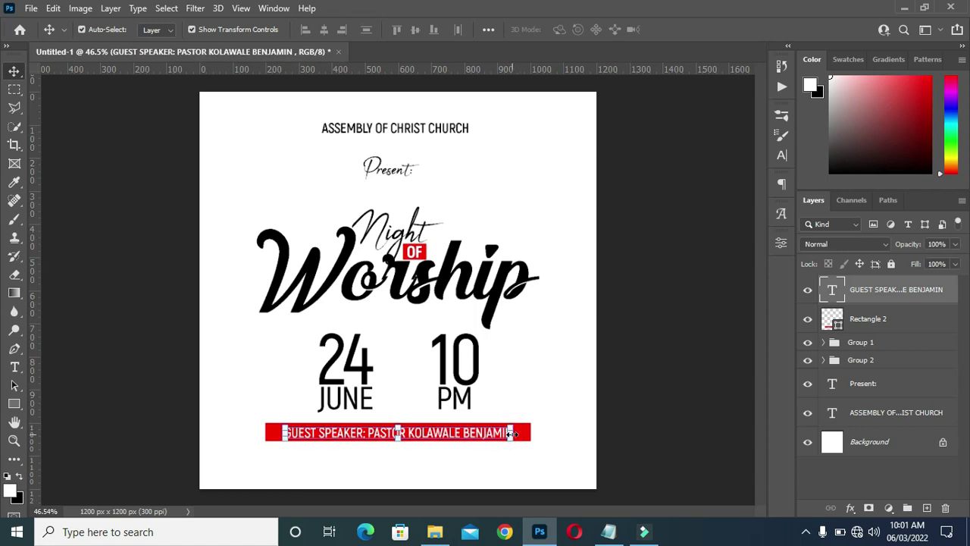
key(Up)
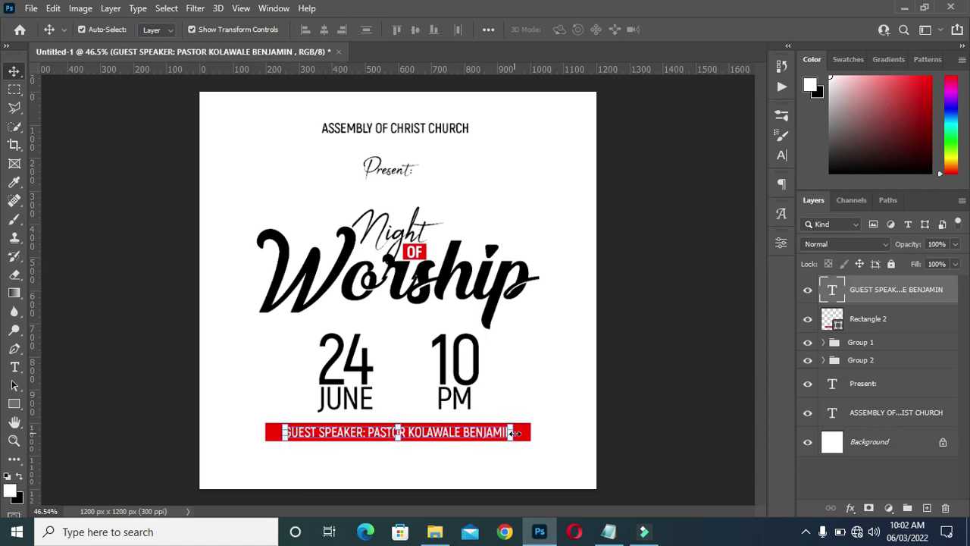
click(615, 417)
Narrow the red bar from both sides to about 92% width
click(529, 435)
scroll(530, 434, up, 2)
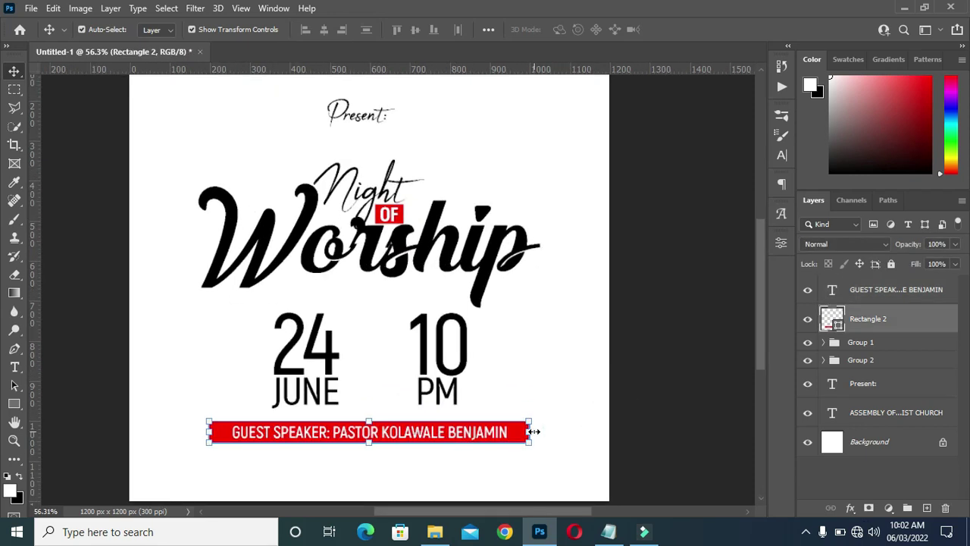
drag(532, 432, 518, 432)
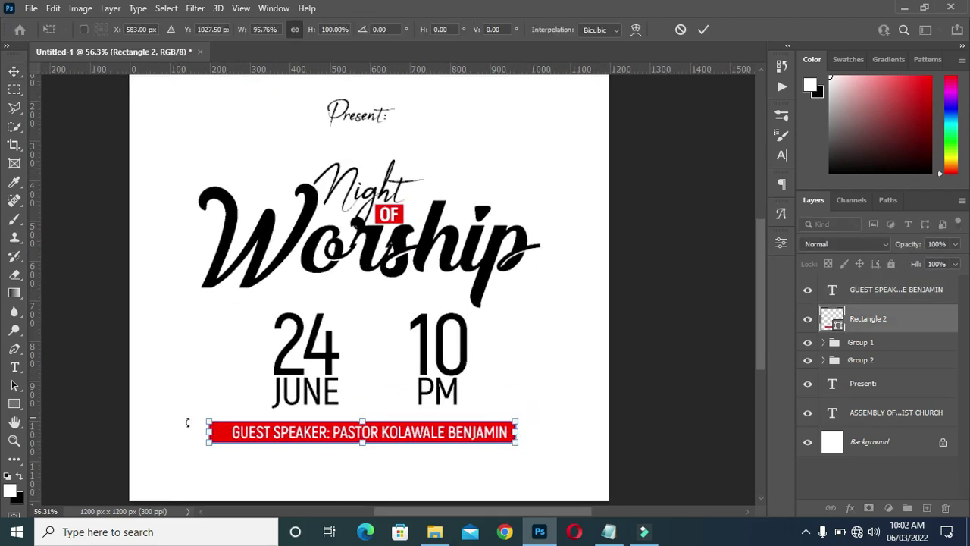
drag(207, 432, 220, 432)
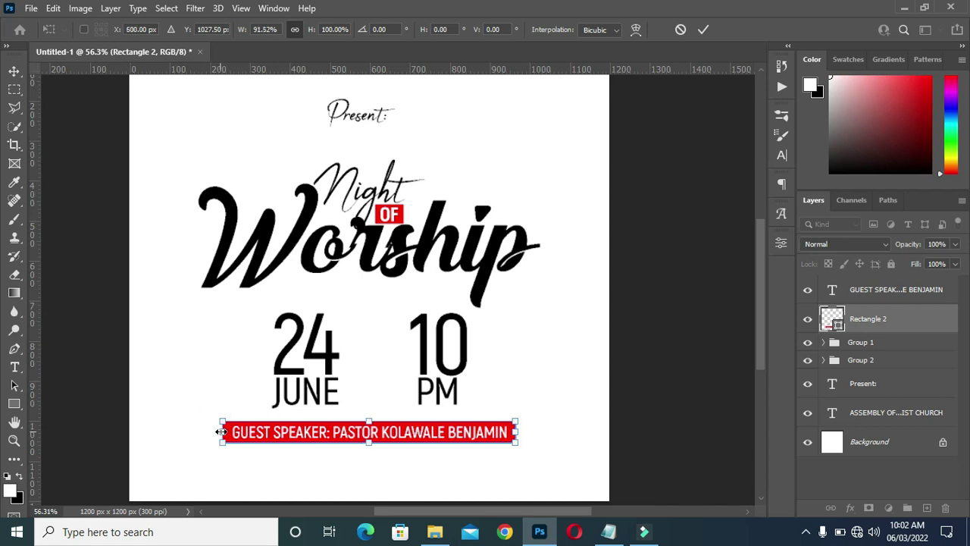
click(703, 30)
click(677, 161)
scroll(502, 366, down, 2)
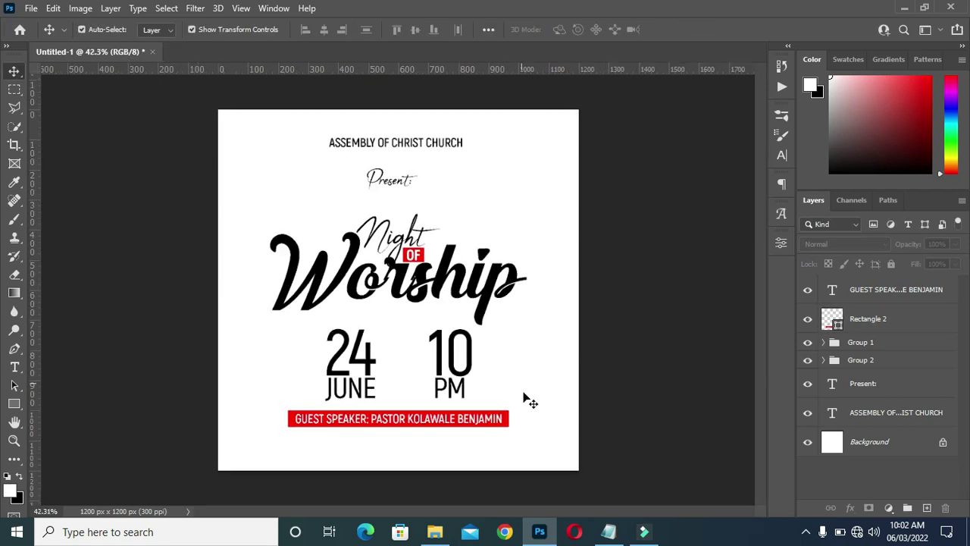
scroll(407, 480, up, 2)
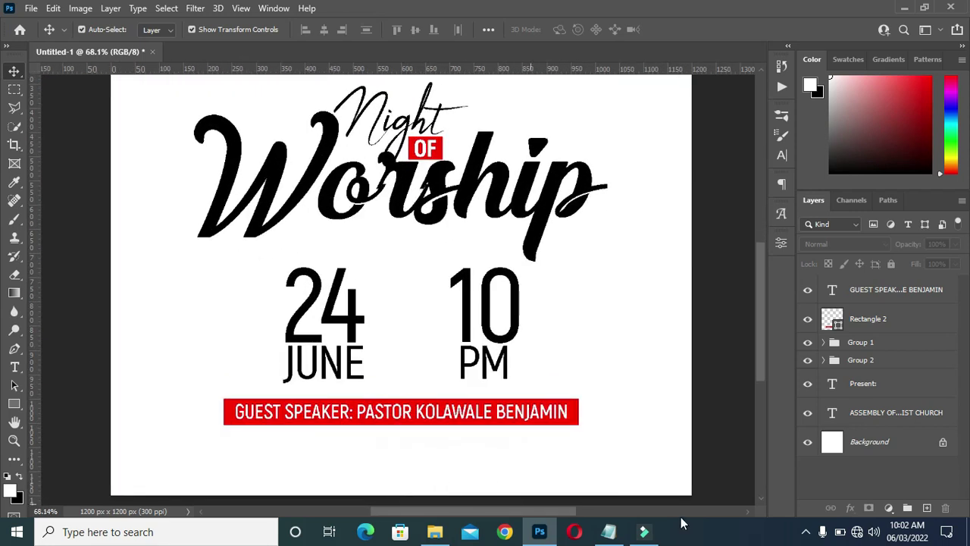
Copy the ASSEMBLY OF CHRIST CHURCH AUDITORIAL line from the Notepad notes
click(611, 533)
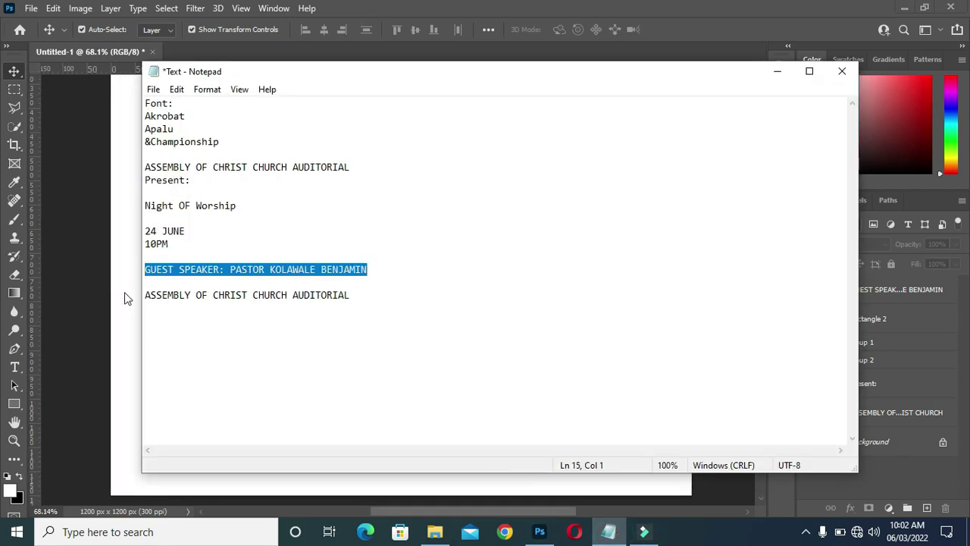
drag(145, 295, 359, 296)
key(ctrl+c)
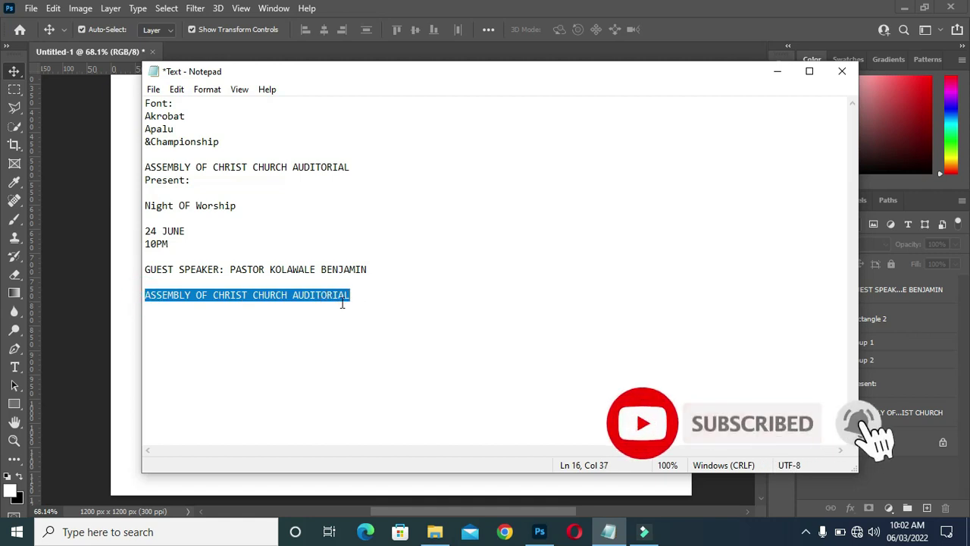
click(777, 72)
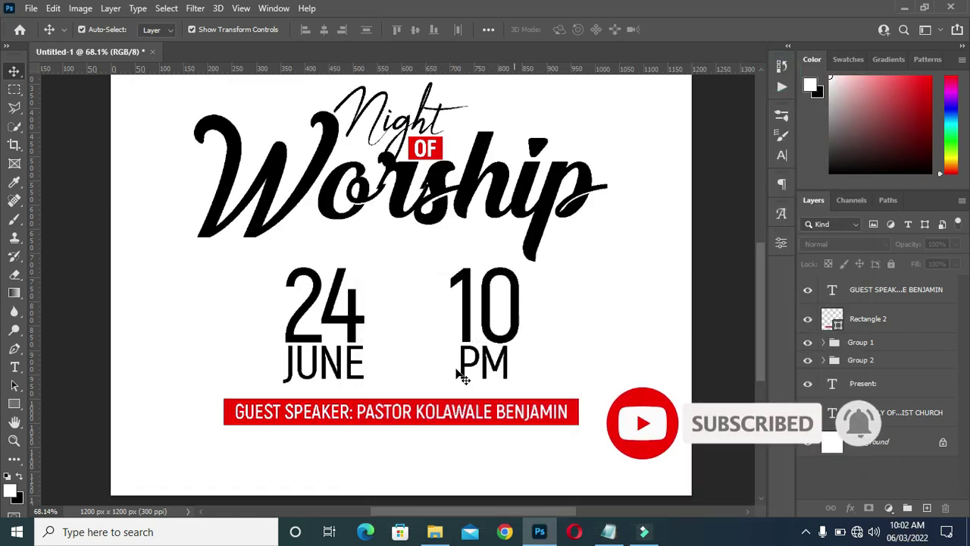
Duplicate the guest speaker text, move the copy below the red bar, and colour it black
click(473, 418)
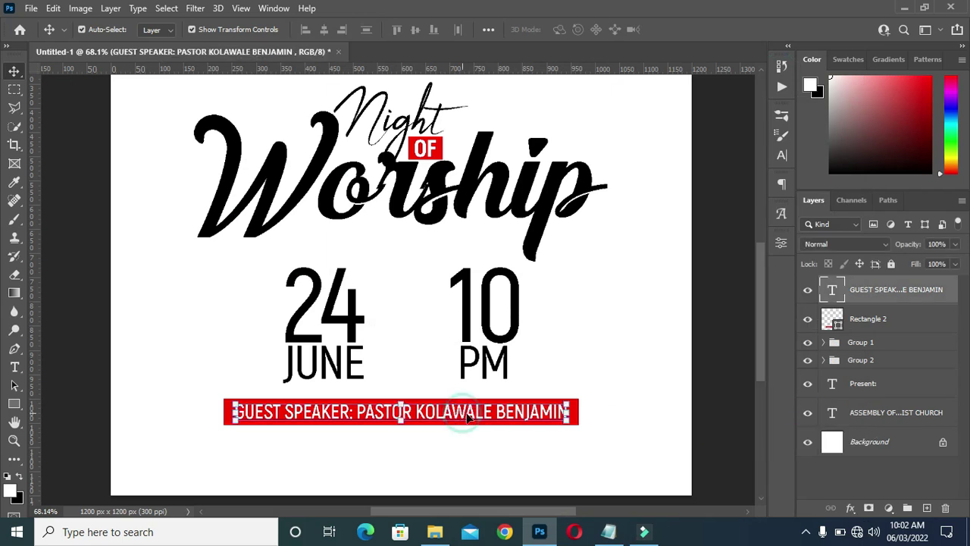
key(ctrl+j)
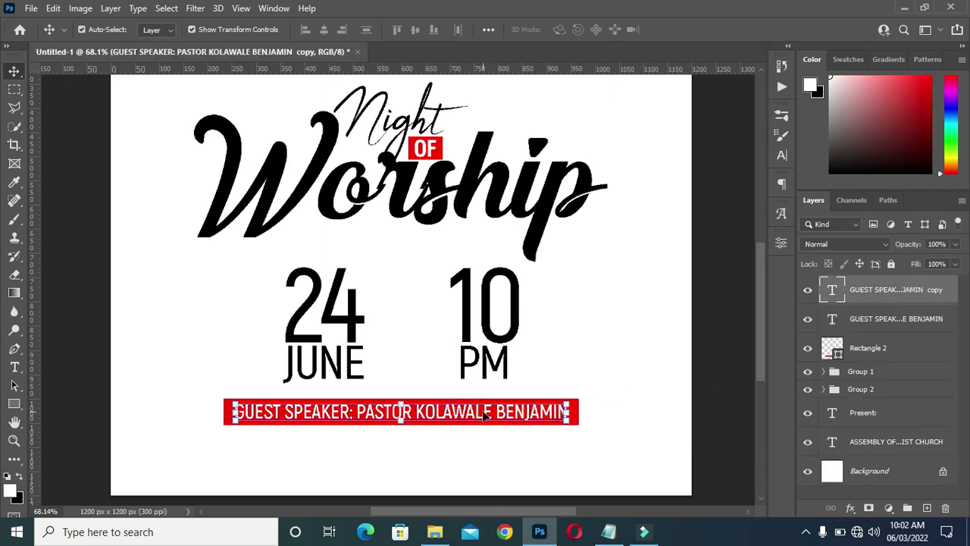
drag(470, 418, 467, 466)
double_click(453, 454)
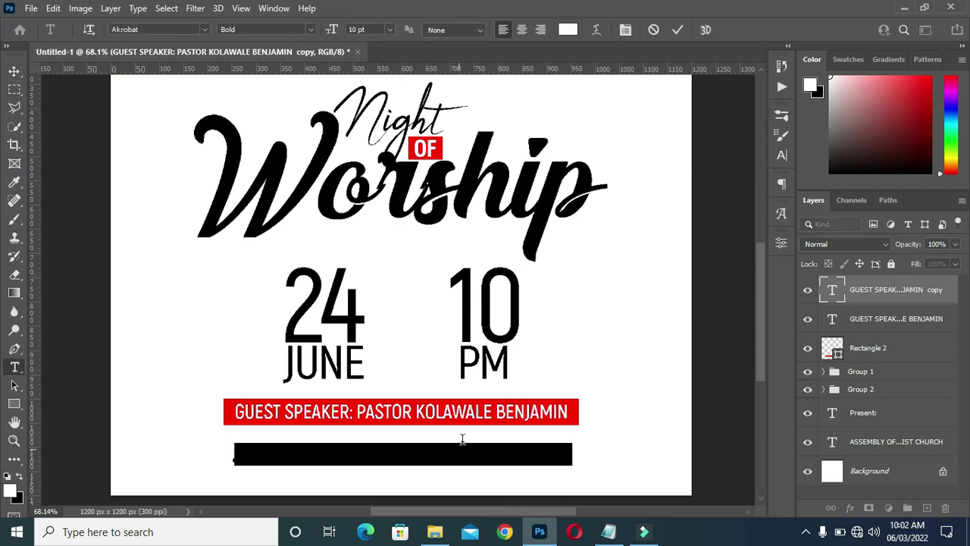
click(568, 29)
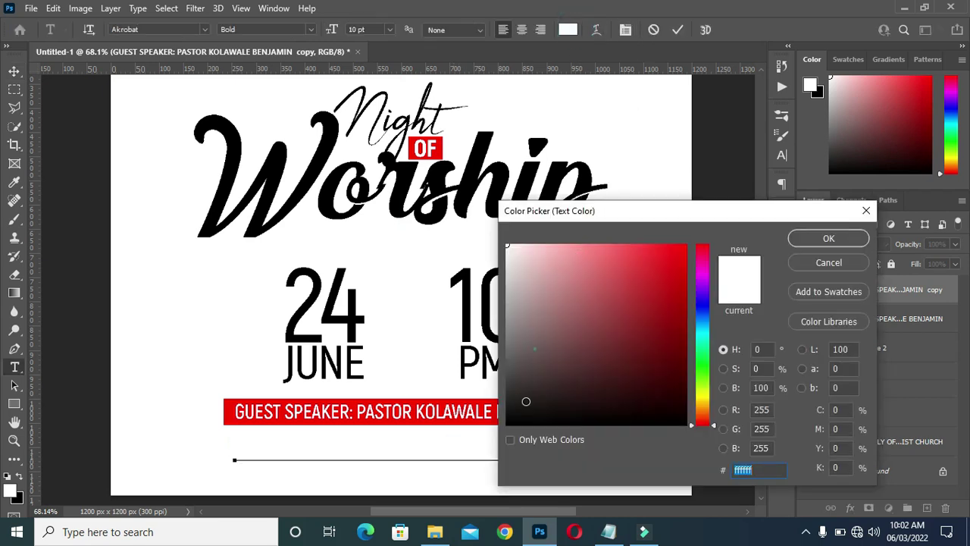
click(534, 349)
click(538, 422)
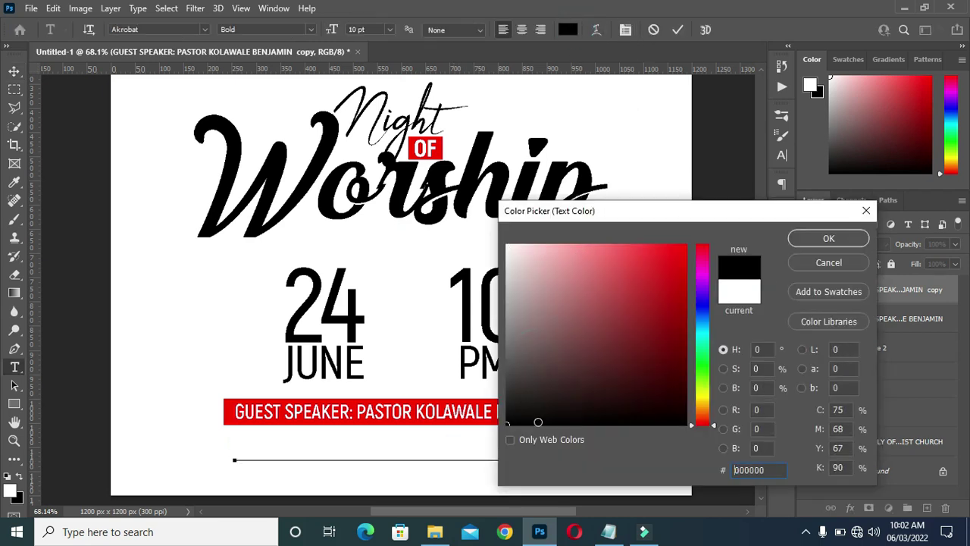
click(828, 238)
click(678, 29)
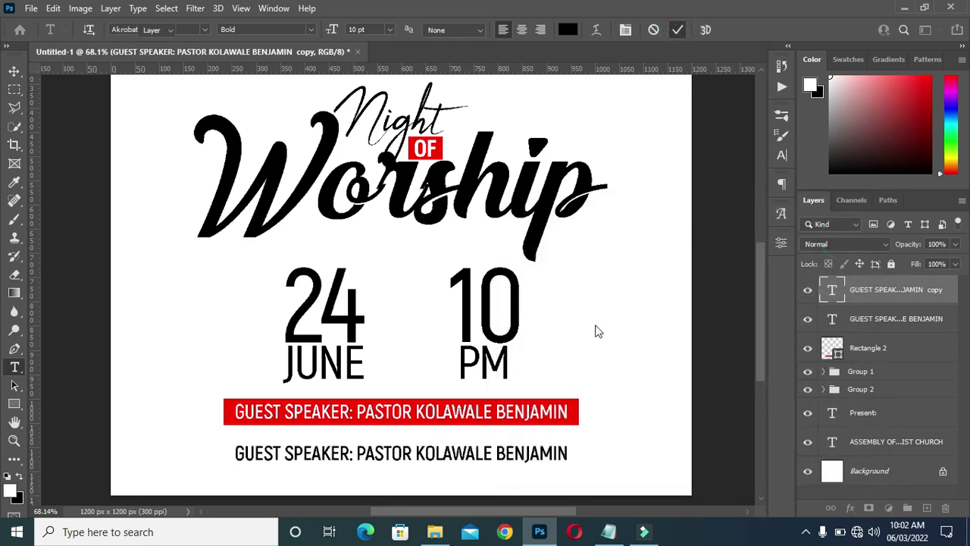
key(v)
Replace the copied text with ASSEMBLY OF CHRIST CHURCH AUDITORIAL
scroll(415, 407, down, 2)
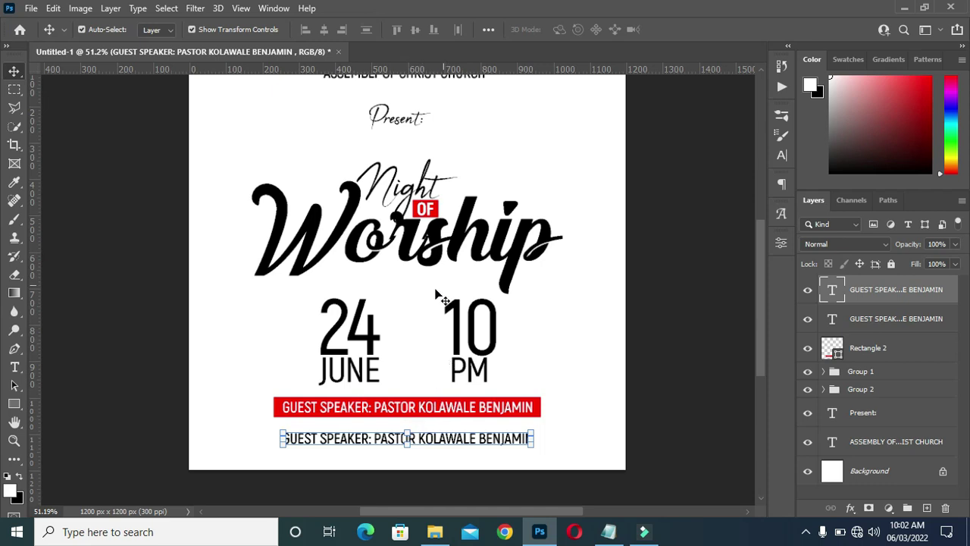
click(77, 126)
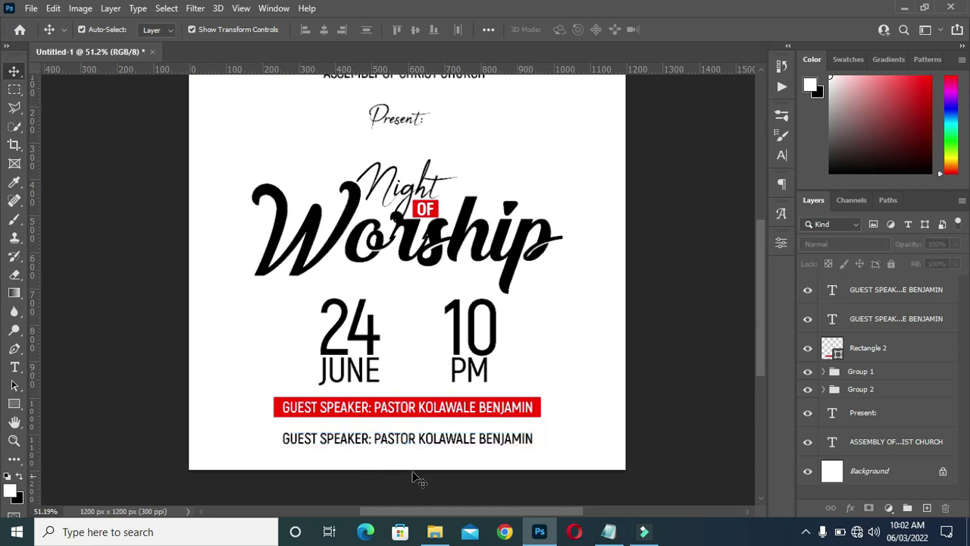
click(438, 446)
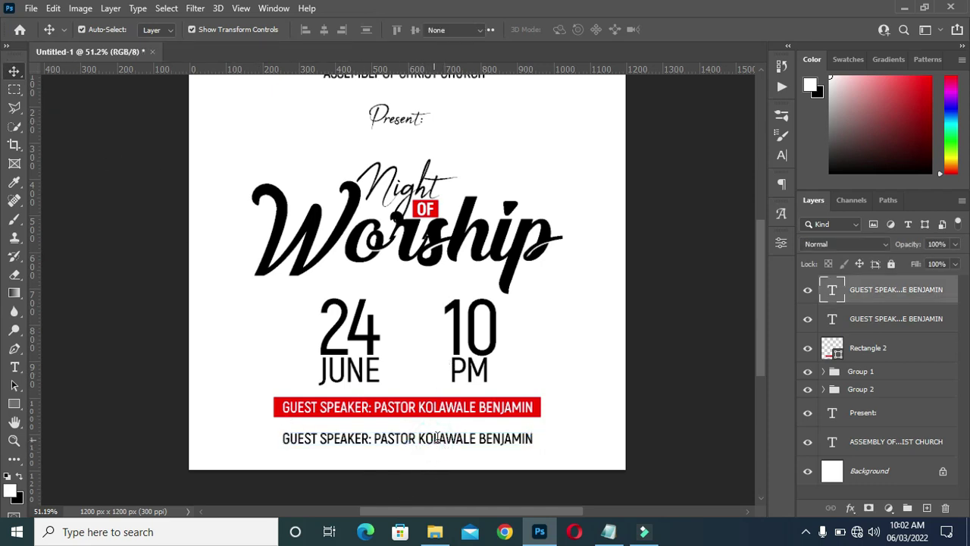
double_click(439, 444)
key(ctrl+v)
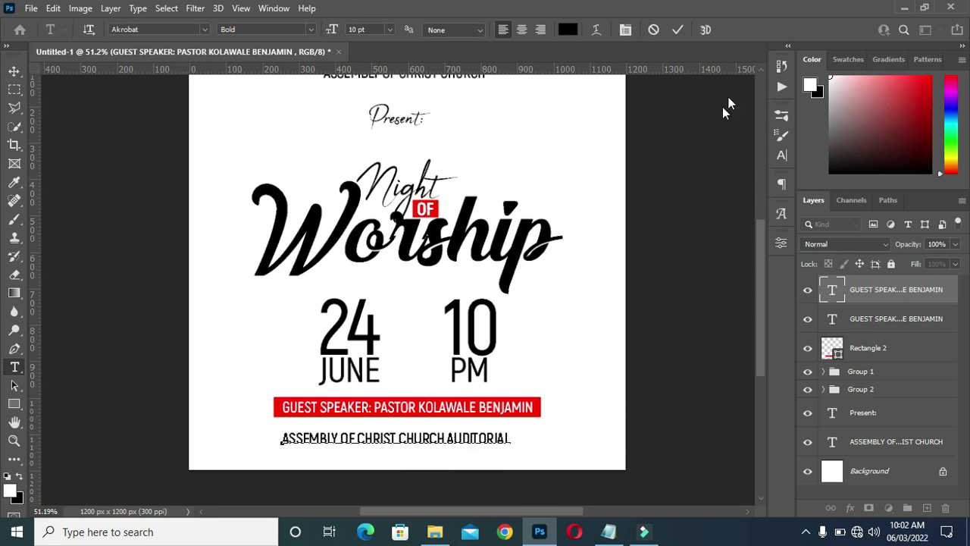
click(678, 30)
key(v)
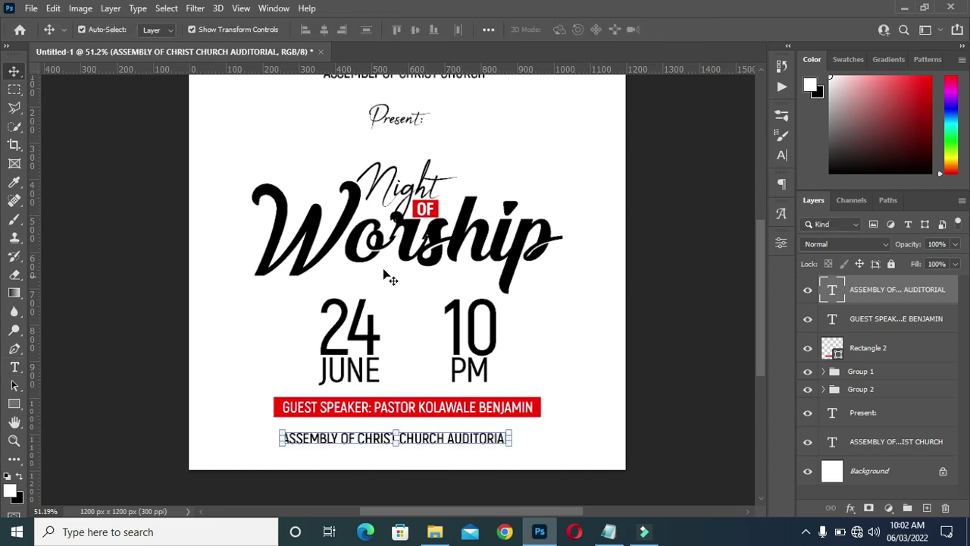
Centre the auditorial line horizontally on the canvas
key(ctrl+a)
click(324, 30)
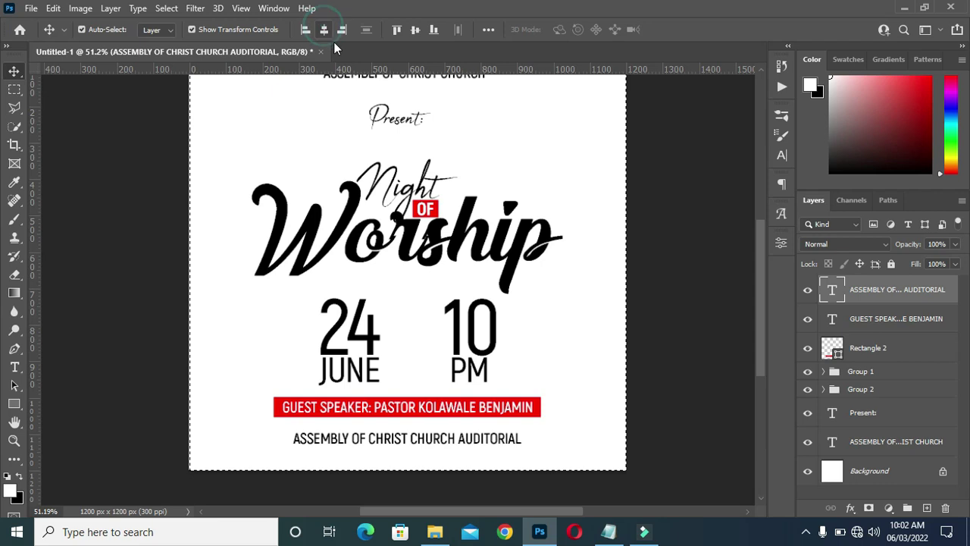
key(ctrl+d)
click(643, 212)
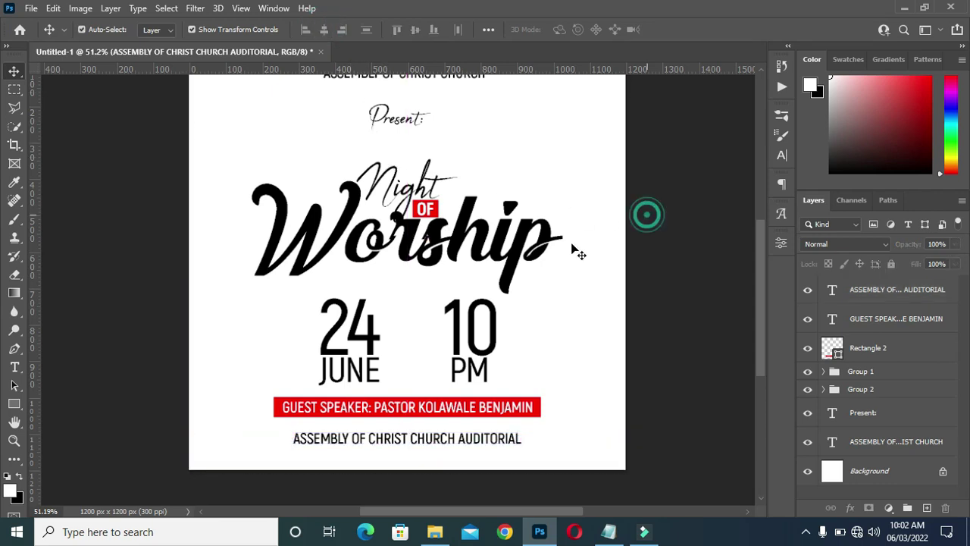
scroll(361, 302, down, 2)
scroll(362, 302, up, 1)
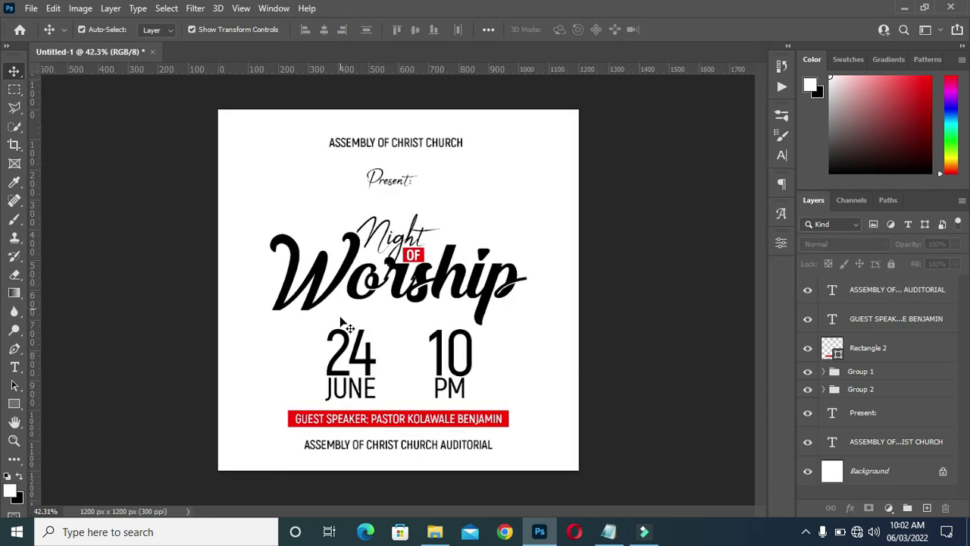
scroll(341, 322, up, 1)
click(339, 367)
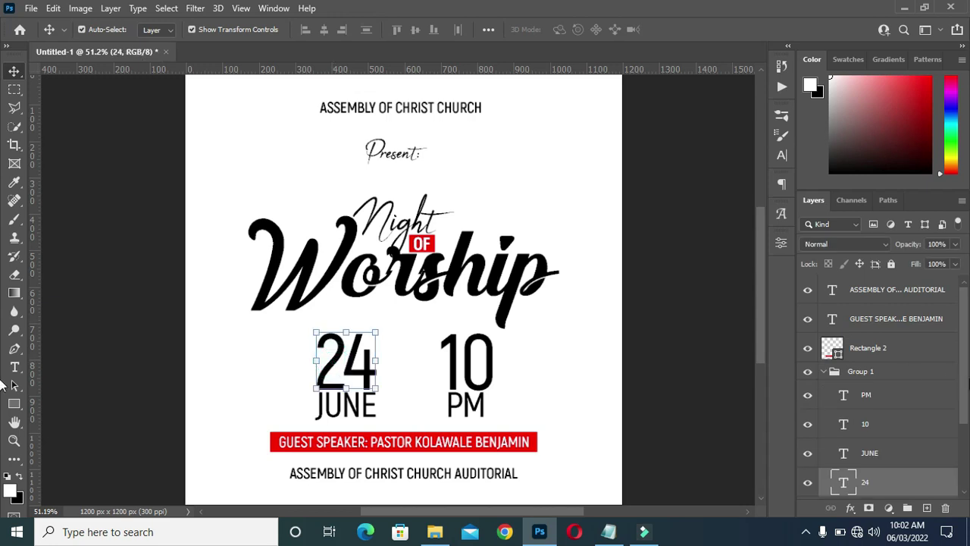
Place date.png from the Night of Worship folder as a small calendar icon left of 24
click(435, 532)
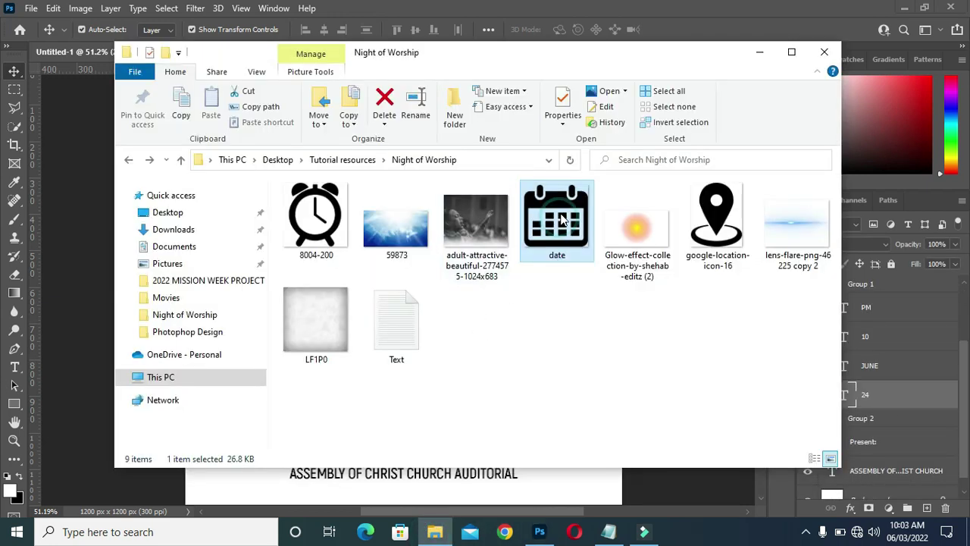
drag(561, 222, 472, 201)
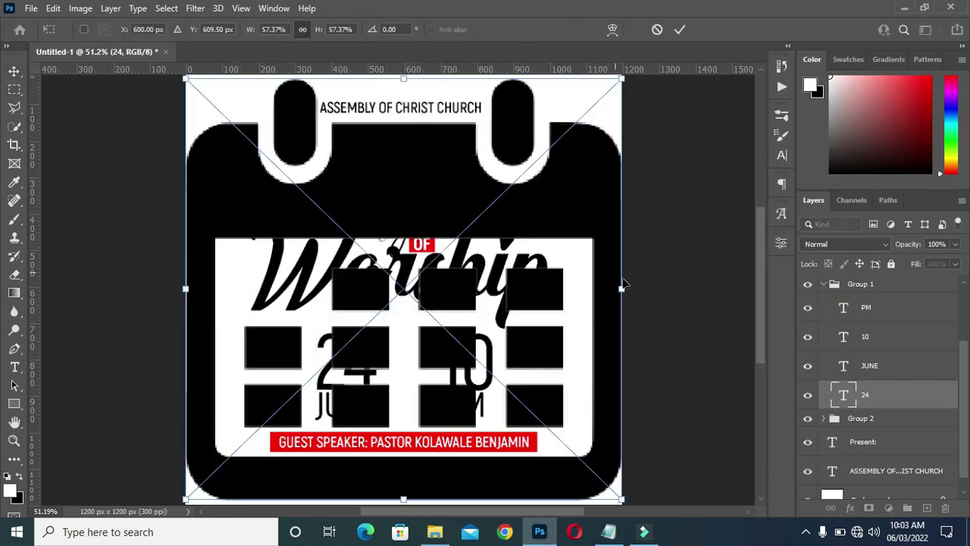
drag(626, 289, 221, 294)
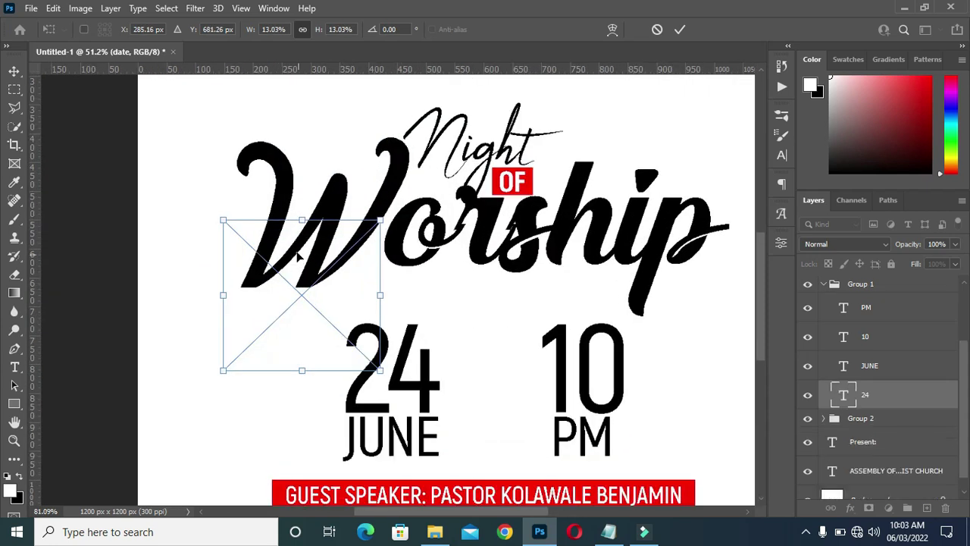
drag(302, 220, 312, 399)
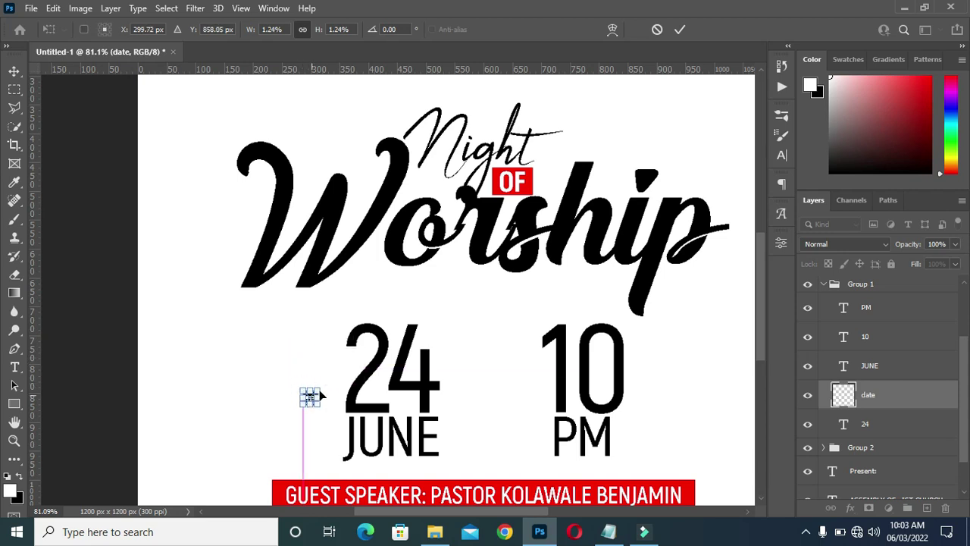
click(678, 29)
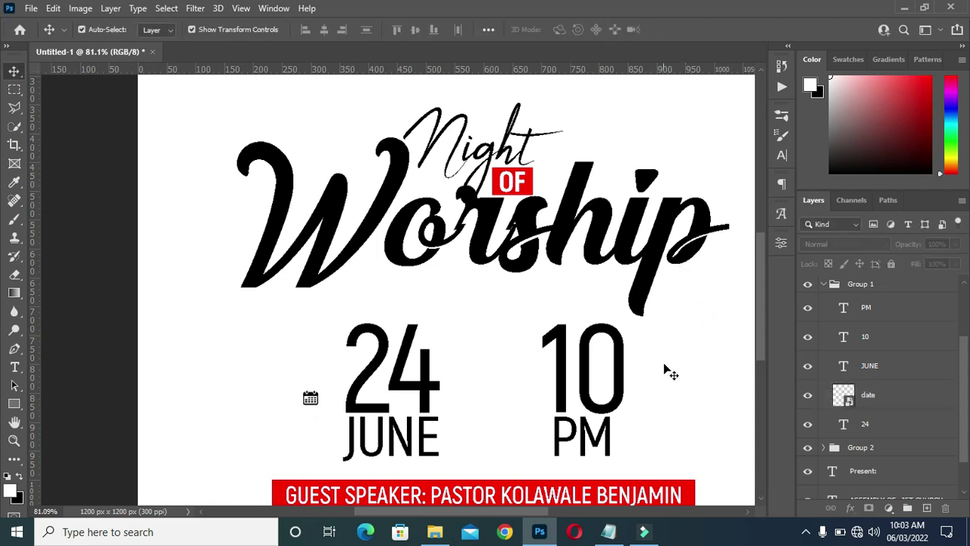
Place the 8004-200 clock image and shrink it to a small icon beside 10 PM
click(434, 532)
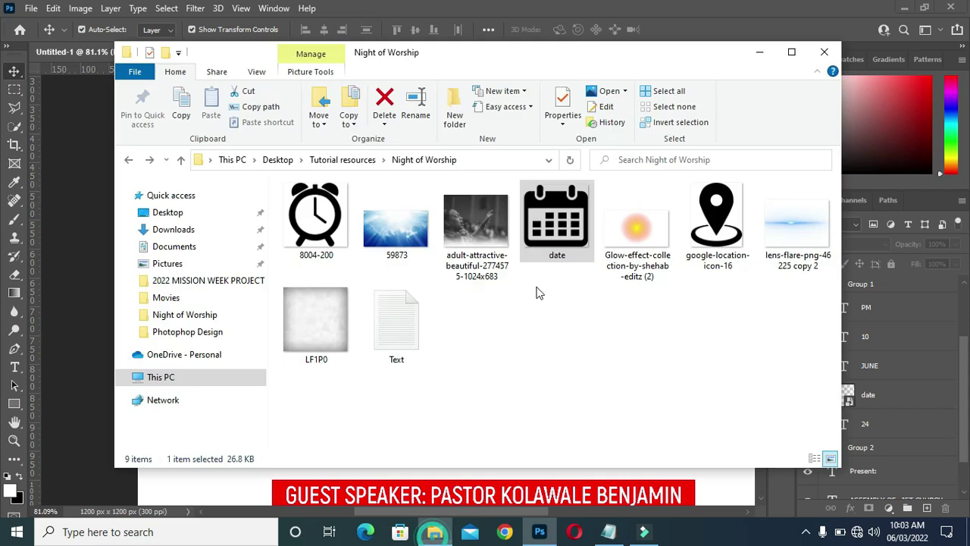
drag(315, 220, 134, 319)
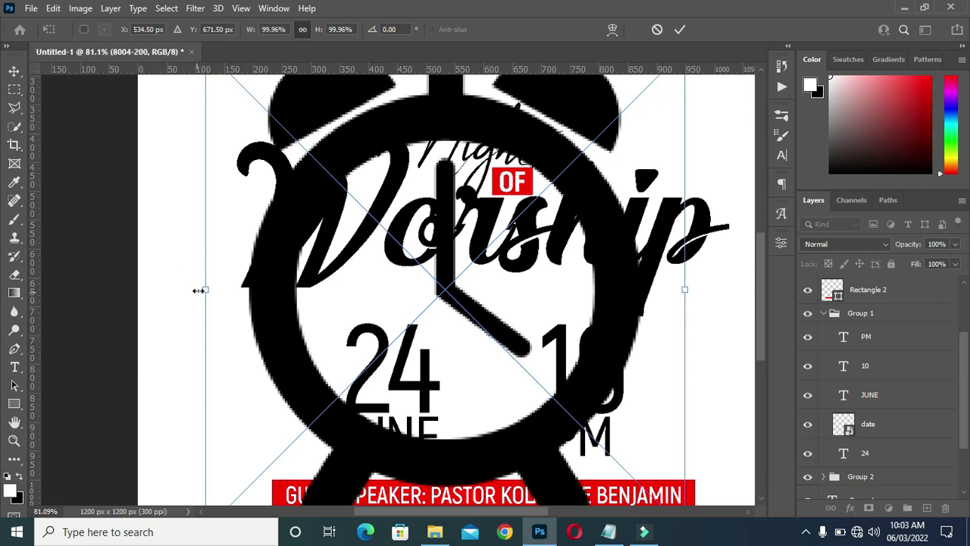
drag(201, 290, 520, 289)
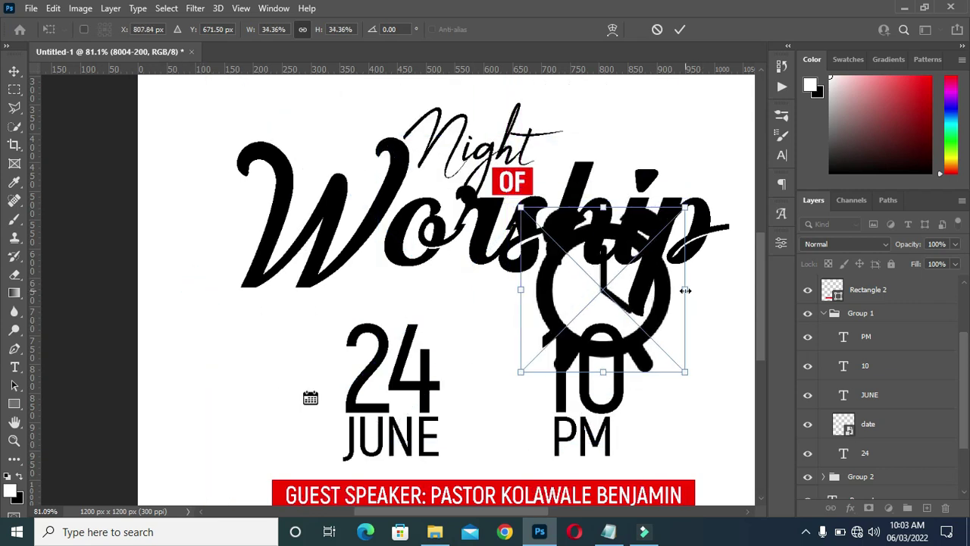
drag(684, 290, 500, 443)
scroll(529, 295, up, 2)
click(682, 28)
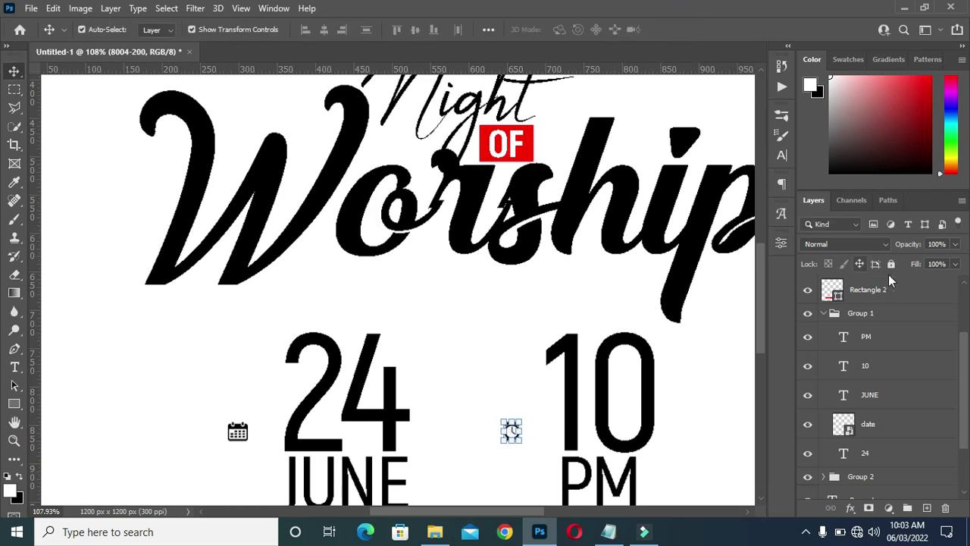
Move the clock layer into Group 1 alongside the time layers
scroll(879, 296, down, 1)
scroll(874, 306, up, 2)
drag(878, 289, 881, 455)
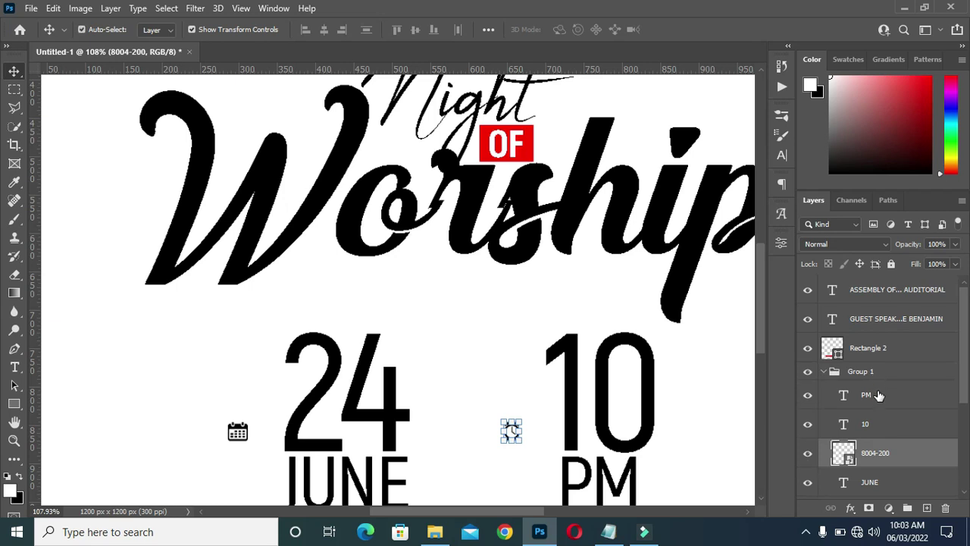
ctrl+click(877, 394)
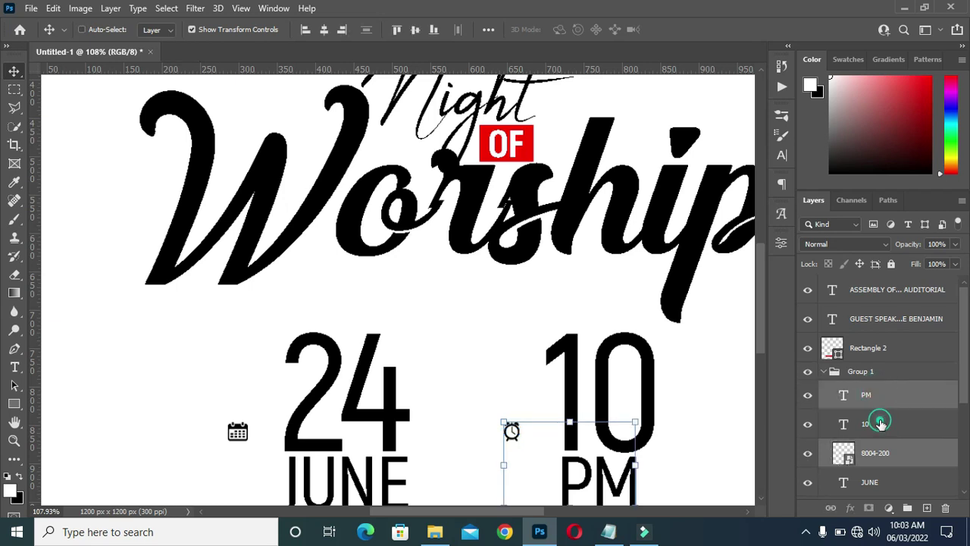
Group the clock, 10 and PM layers into a group named Time
ctrl+click(881, 424)
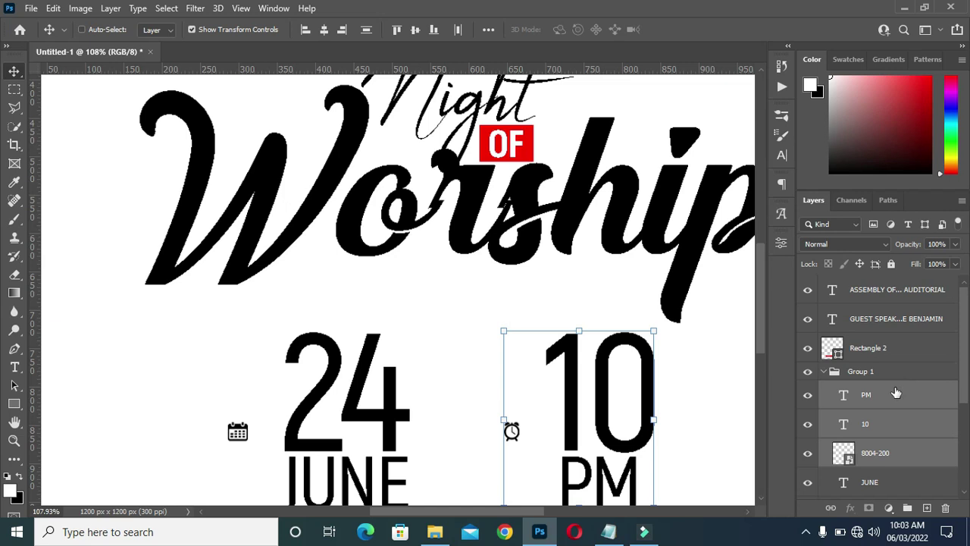
key(ctrl+g)
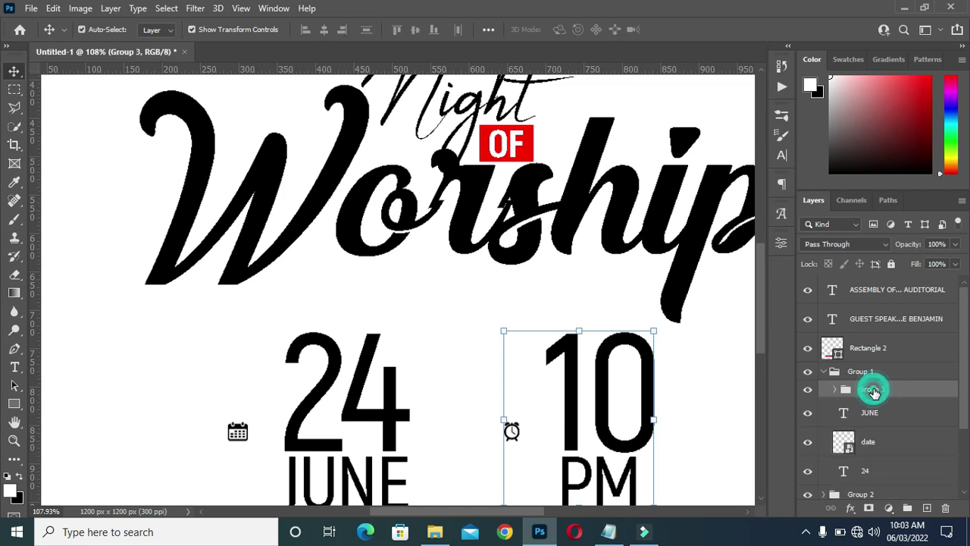
mouse_move(874, 388)
mouse_down()
mouse_move(873, 365)
mouse_move(866, 372)
mouse_up()
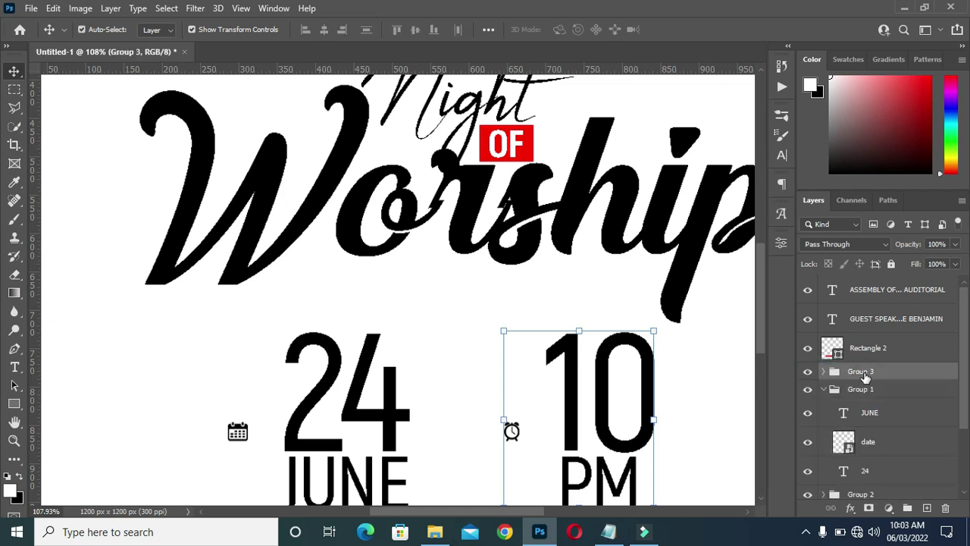
double_click(861, 371)
key(Return)
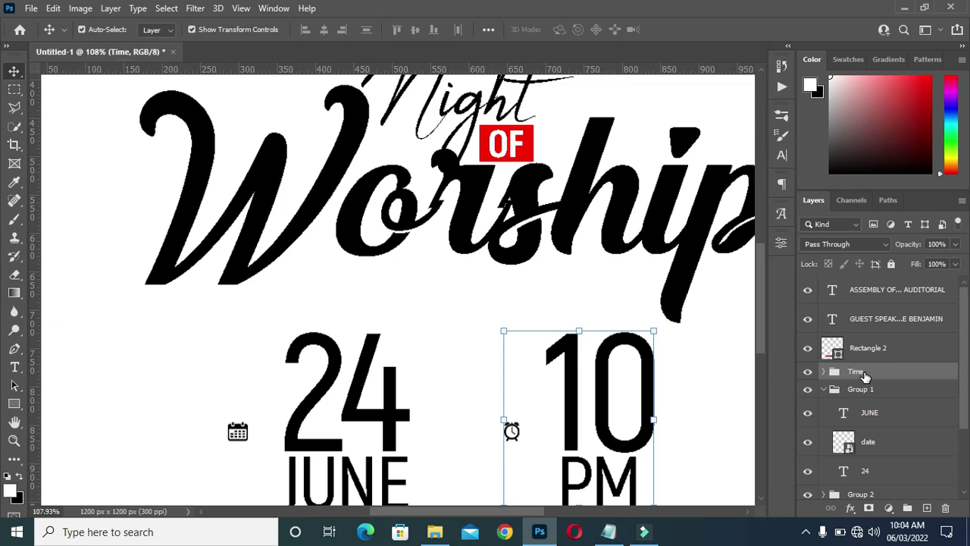
Move the date layer below the 24 layer and rename Group 1 to Date
click(825, 389)
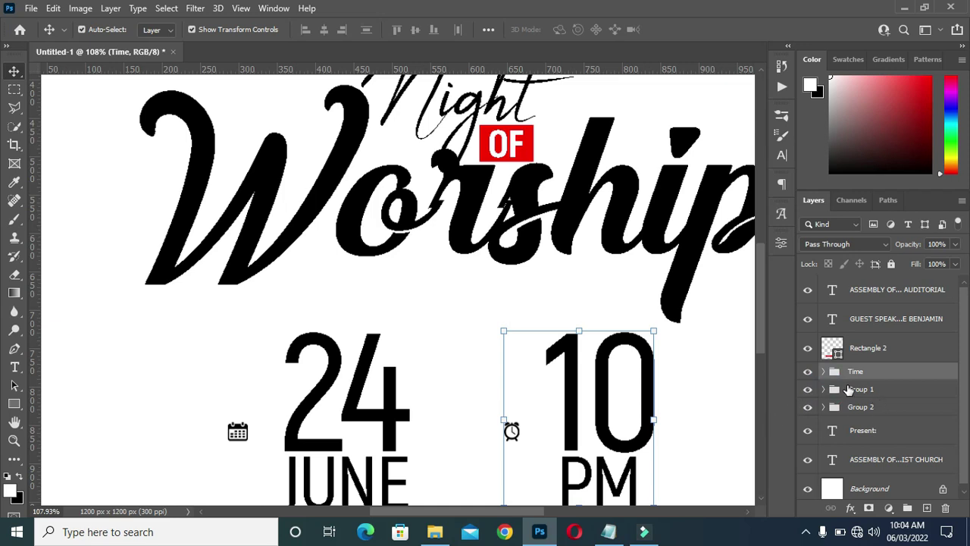
click(849, 389)
click(823, 389)
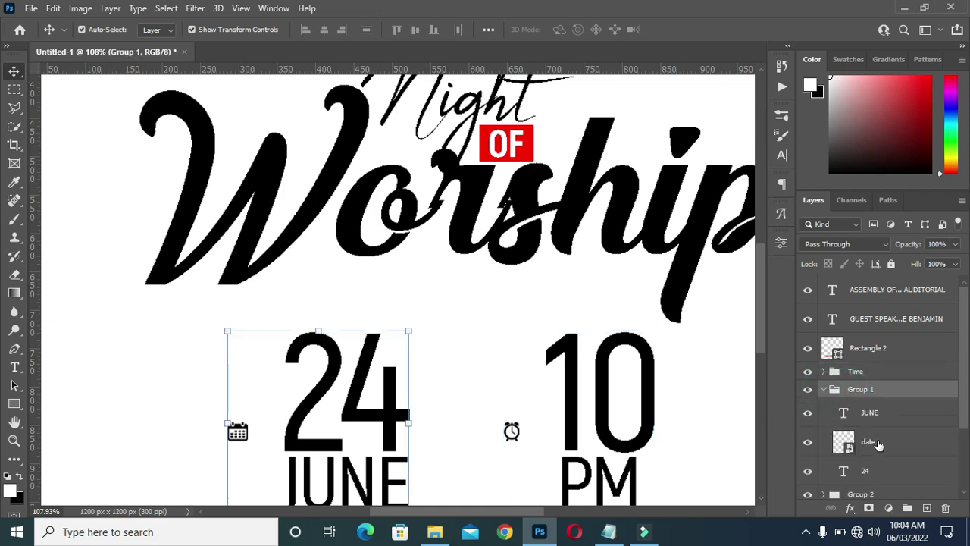
scroll(881, 457, down, 1)
drag(889, 416, 893, 448)
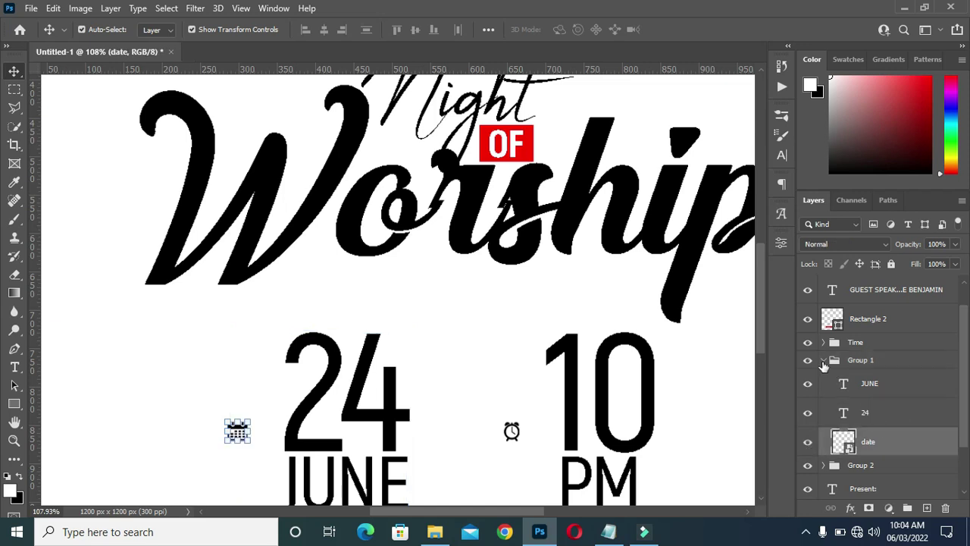
click(824, 361)
click(852, 382)
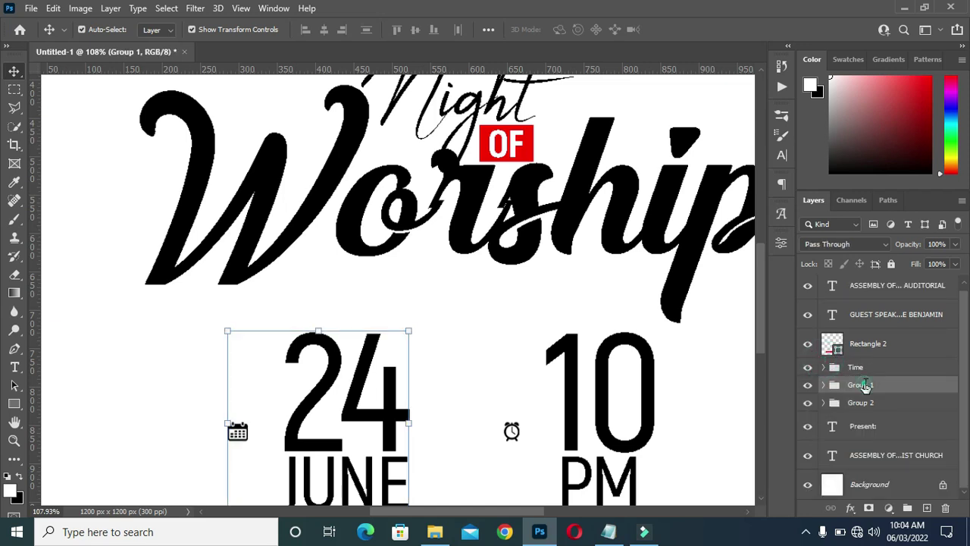
double_click(865, 385)
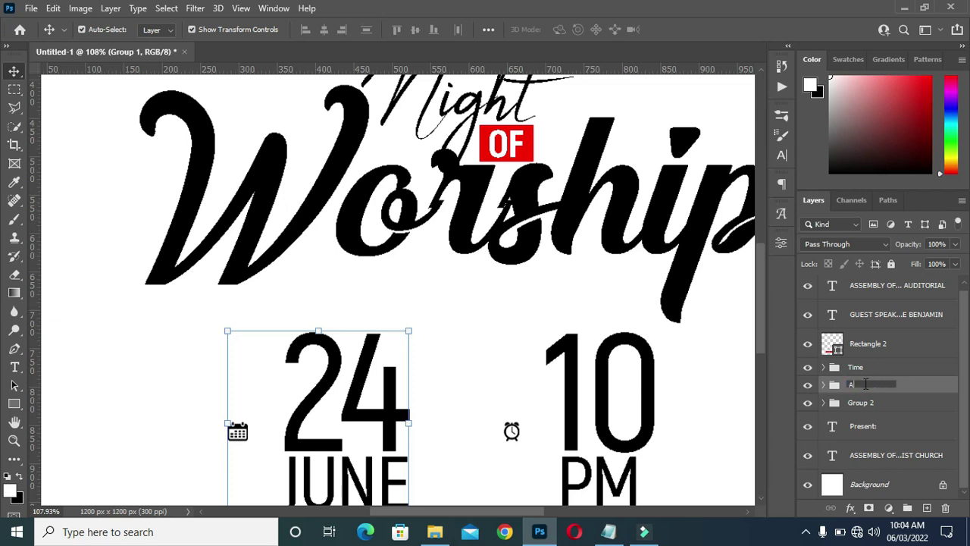
key(Return)
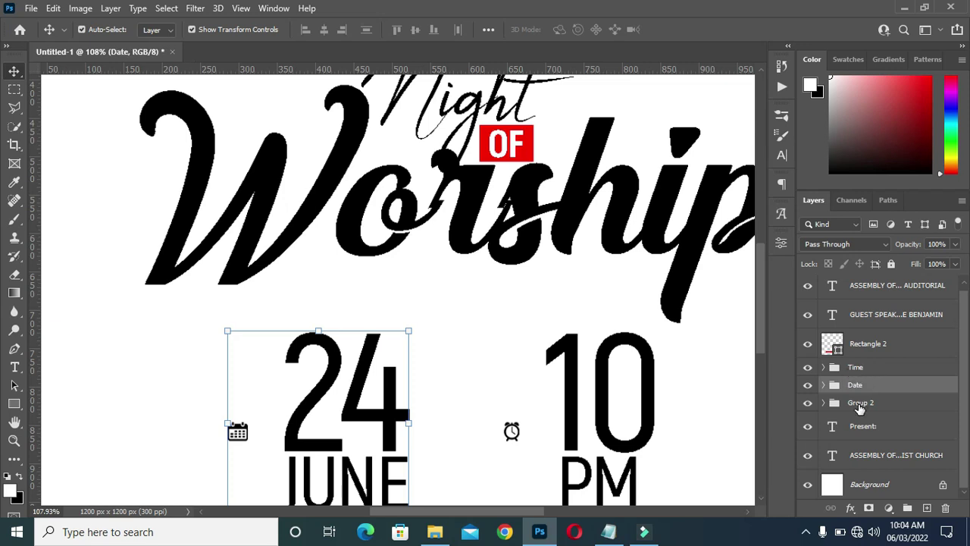
Rename Group 2 to Night of Worship
click(859, 403)
double_click(859, 403)
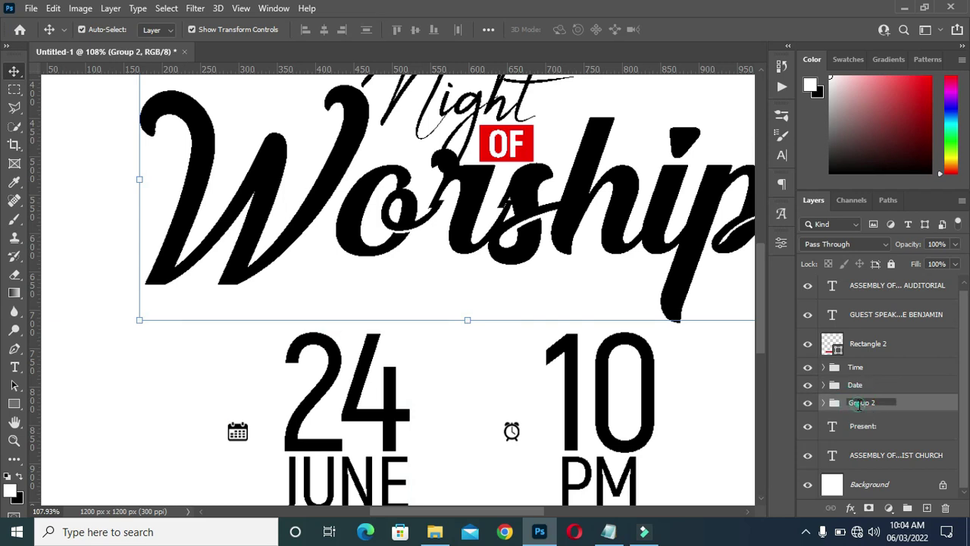
text(Night of Worship)
key(Return)
scroll(530, 424, down, 5)
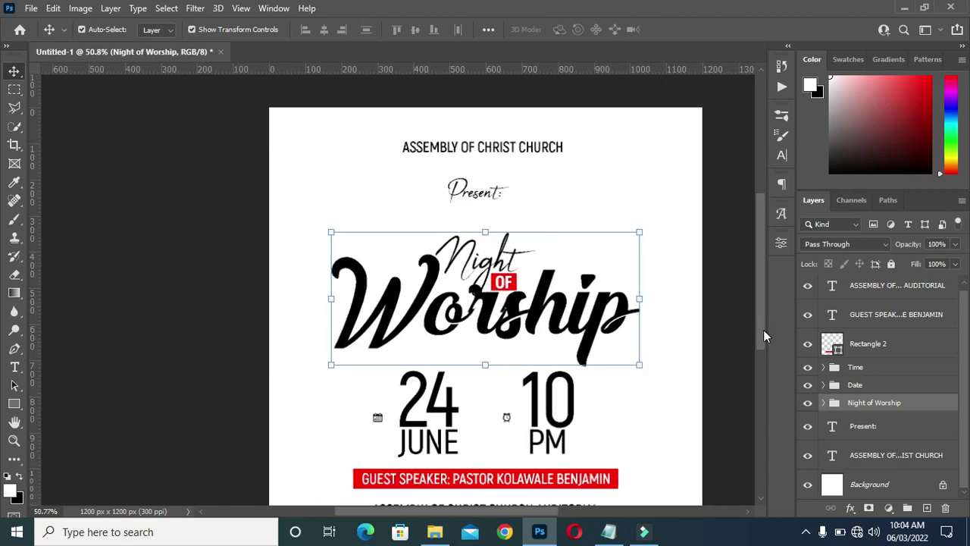
scroll(762, 331, down, 2)
scroll(536, 325, up, 2)
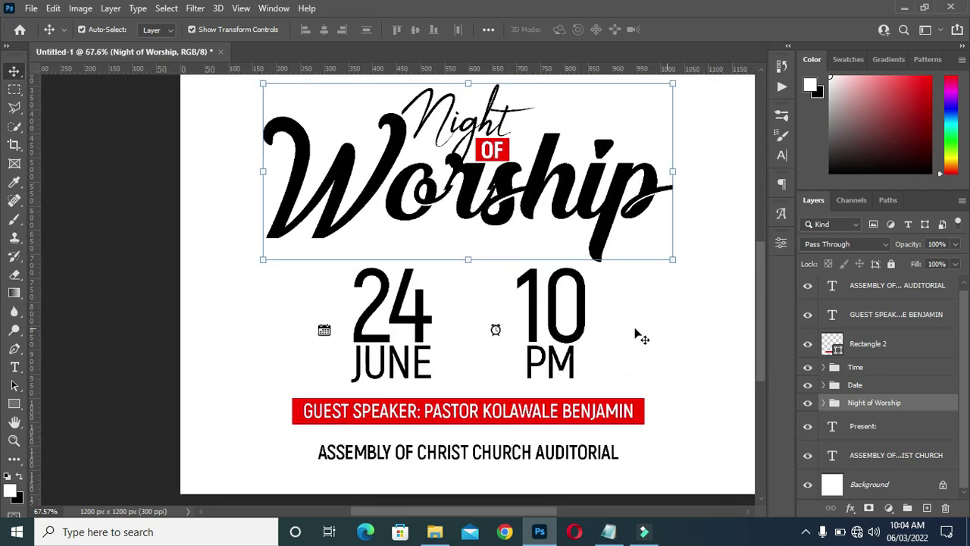
scroll(144, 325, down, 1)
click(134, 318)
Nudge the clock icon slightly right, closer to the 10 PM time
scroll(439, 341, up, 2)
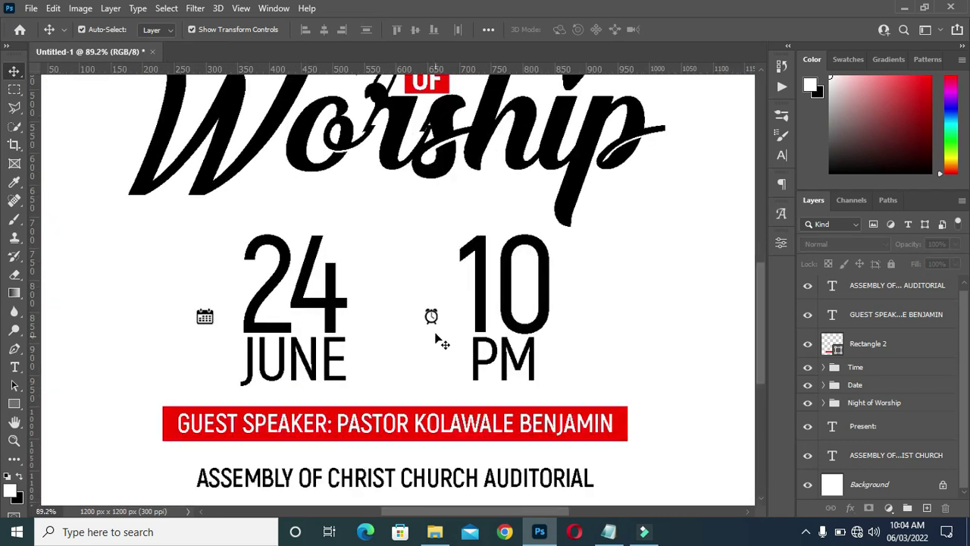
click(432, 317)
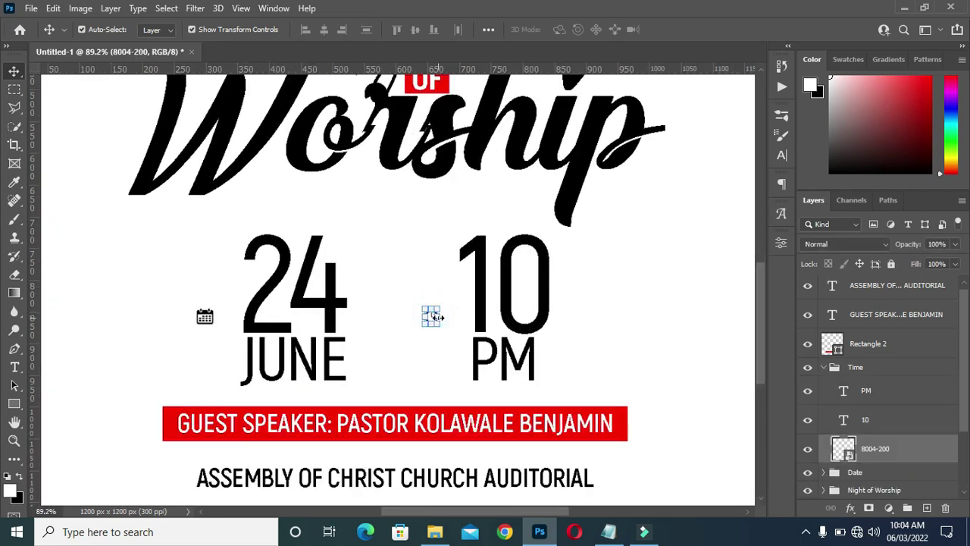
drag(437, 317, 451, 302)
click(685, 27)
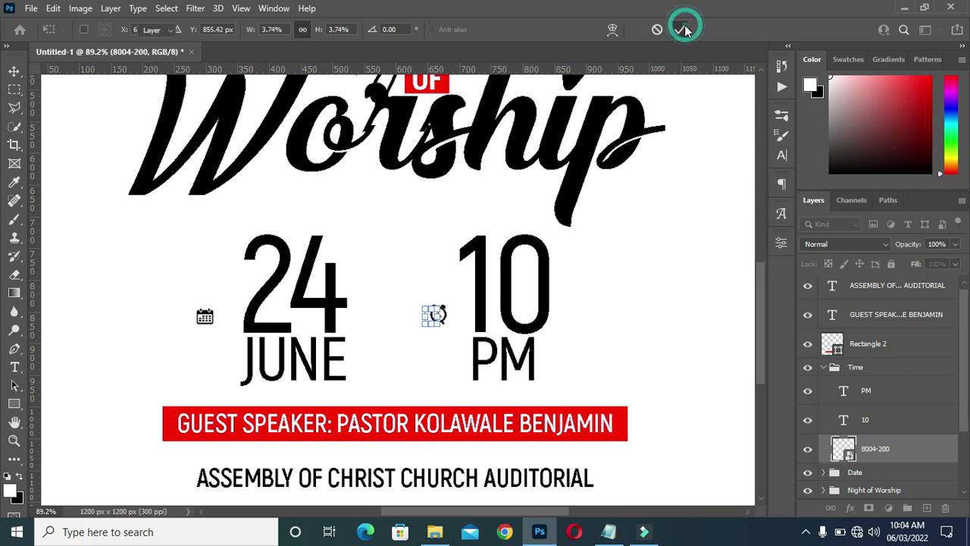
Re-commit a transform on the calendar icon, then select the GUEST SPEAKER text layer
click(202, 313)
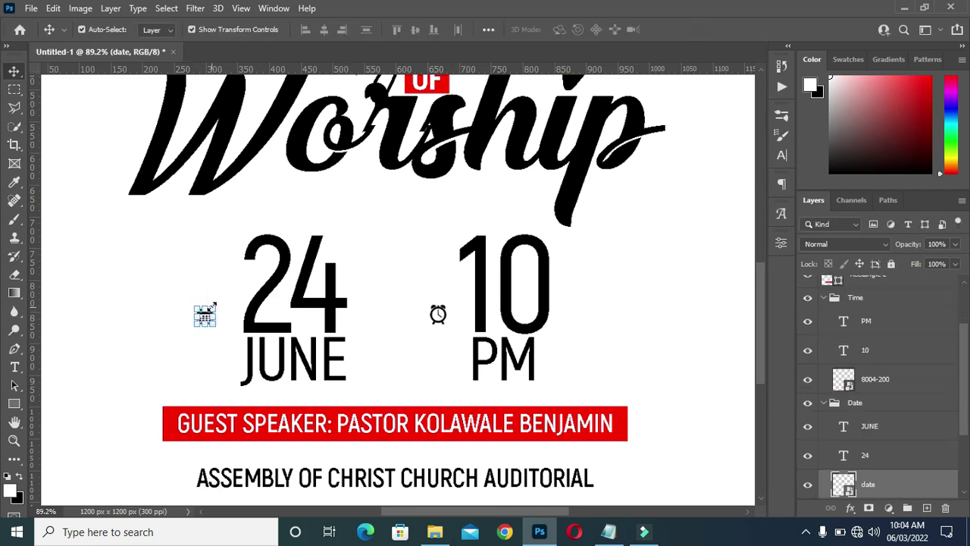
key(ctrl+t)
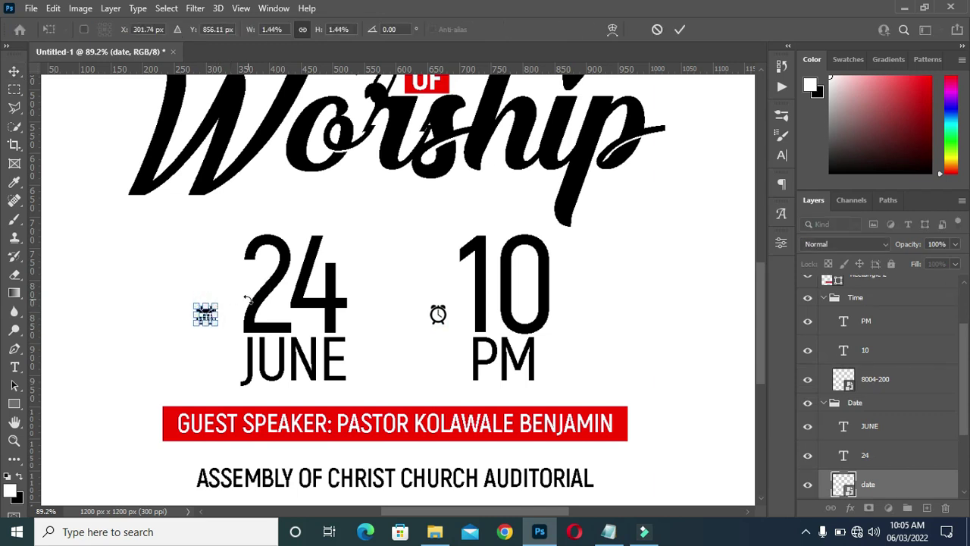
key(Return)
scroll(488, 315, down, 3)
click(206, 321)
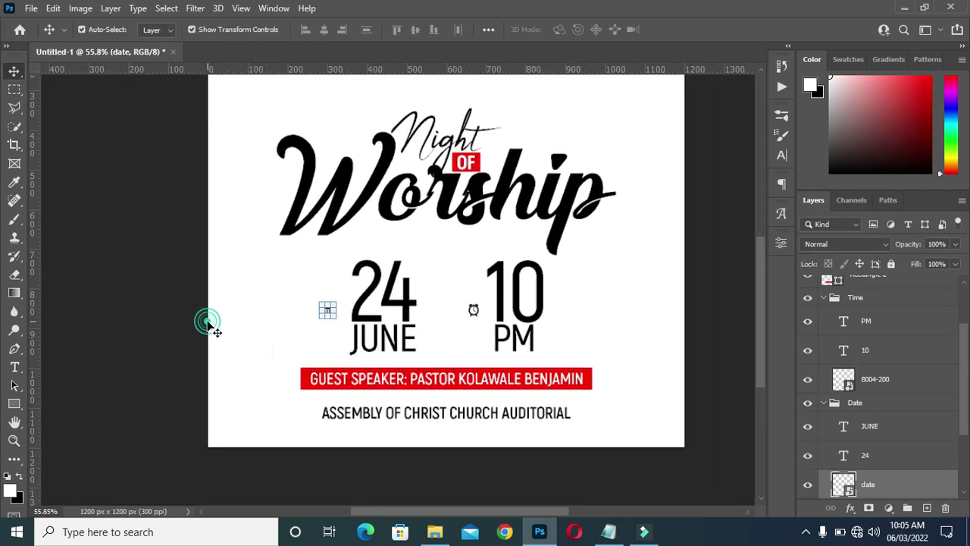
scroll(385, 426, up, 2)
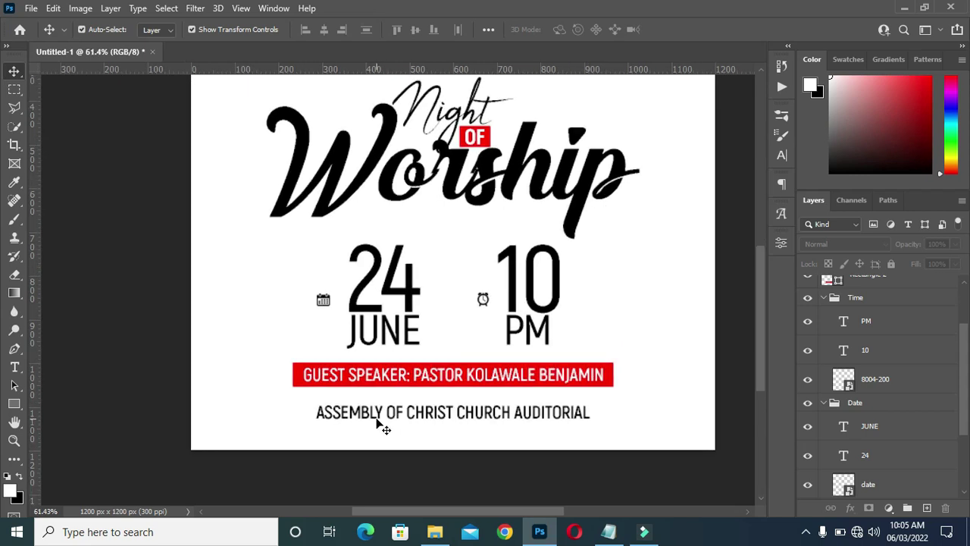
click(382, 418)
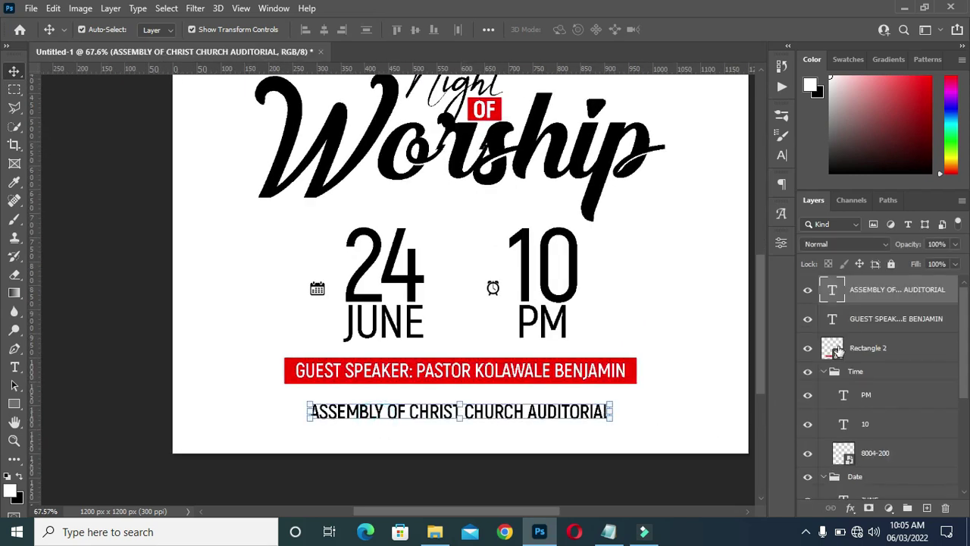
click(871, 319)
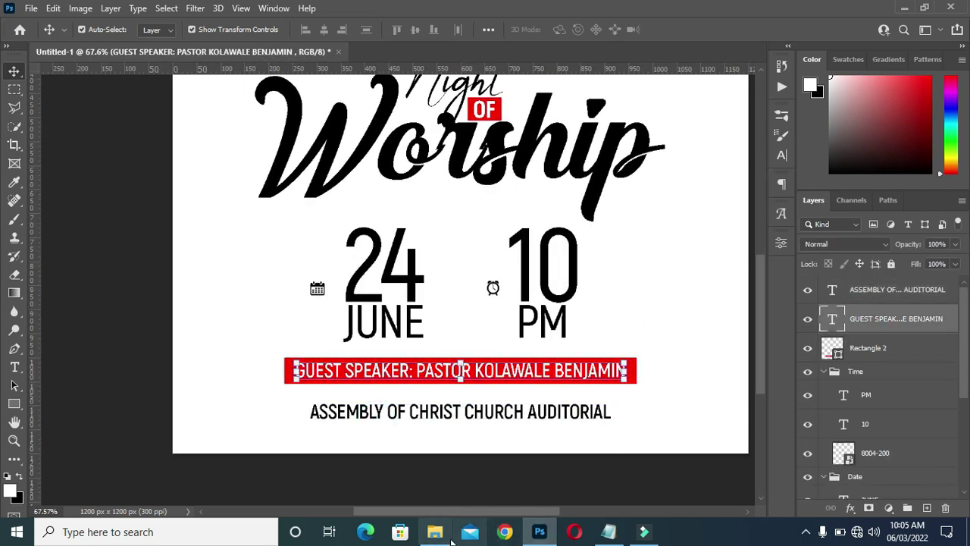
click(434, 531)
Place the google-location-icon-16 pin under GUEST SPEAKER and shrink it beside the address line
drag(717, 216, 498, 498)
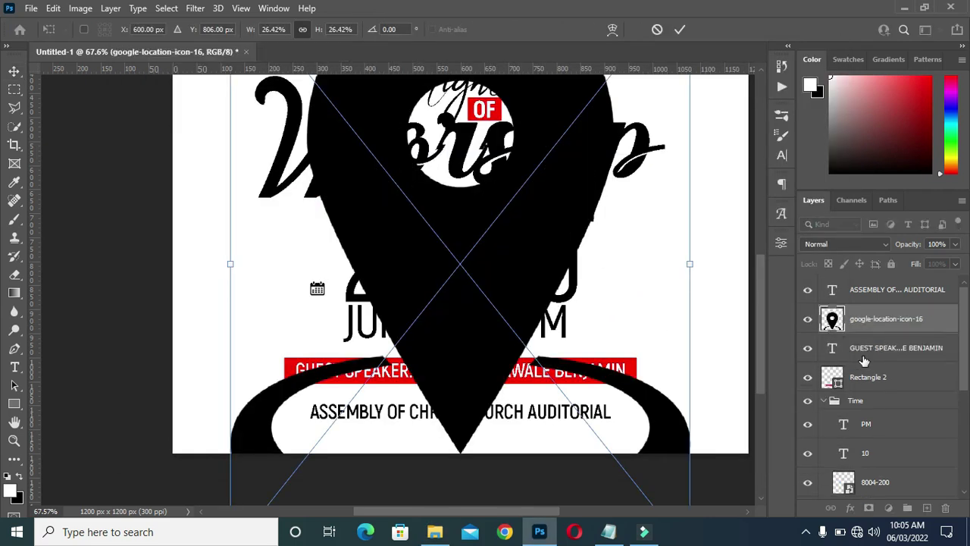
drag(876, 315, 879, 363)
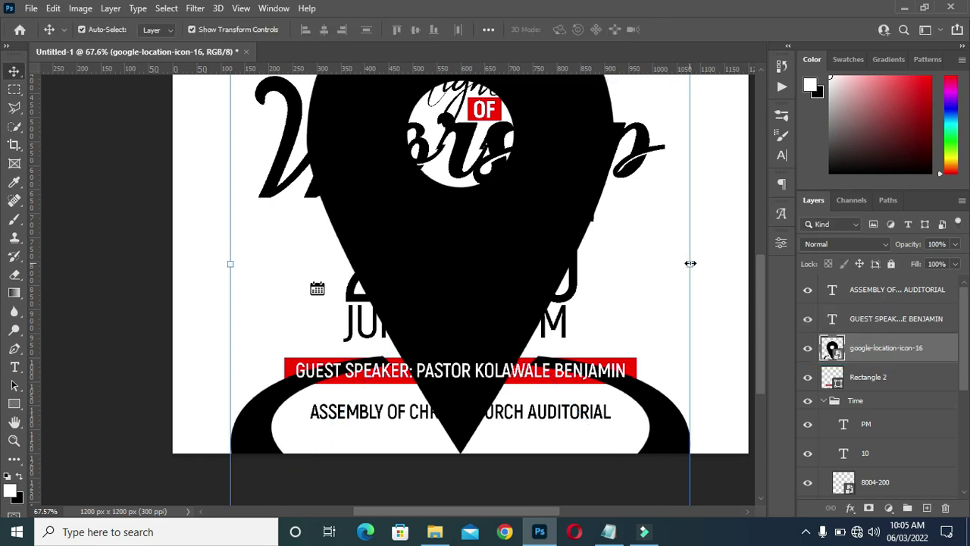
drag(690, 263, 269, 287)
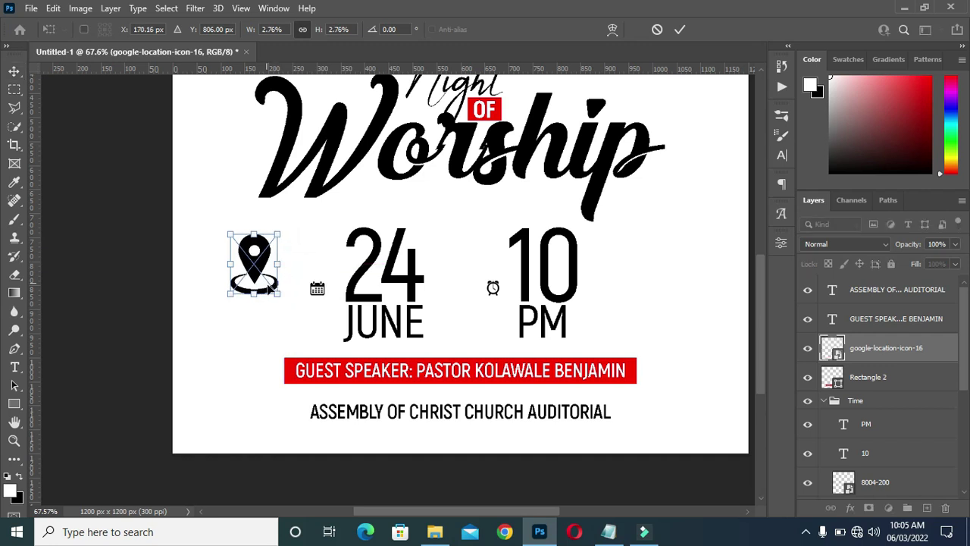
drag(254, 234, 302, 454)
scroll(254, 281, up, 2)
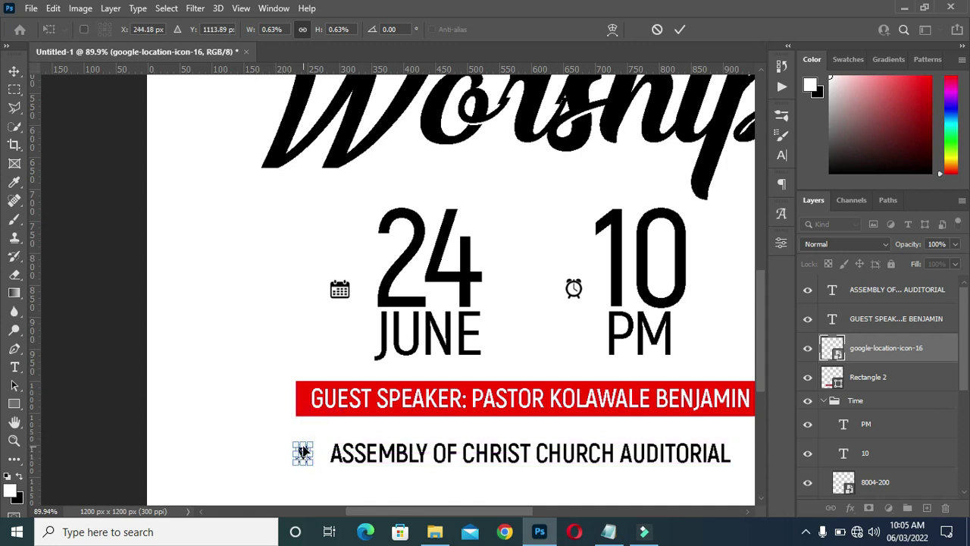
click(684, 31)
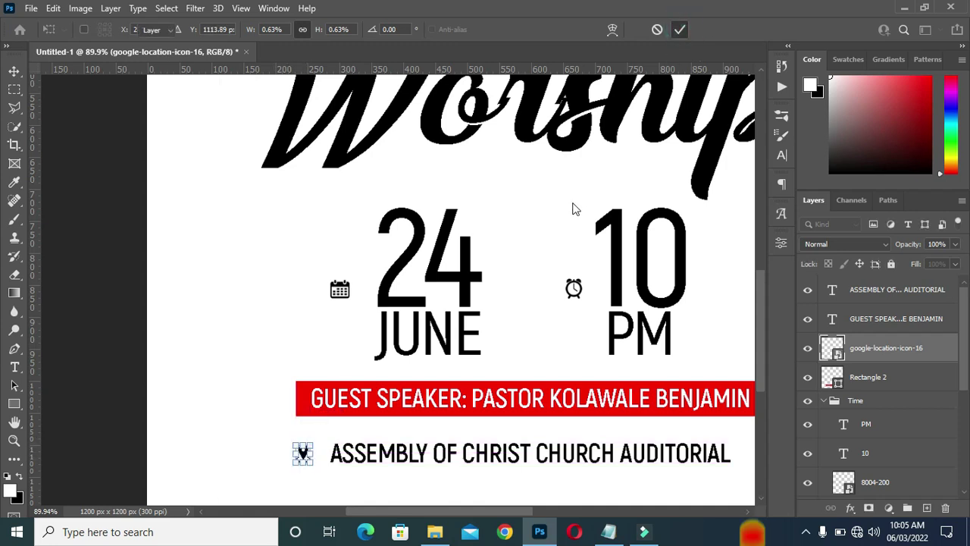
scroll(464, 258, down, 3)
scroll(379, 321, down, 1)
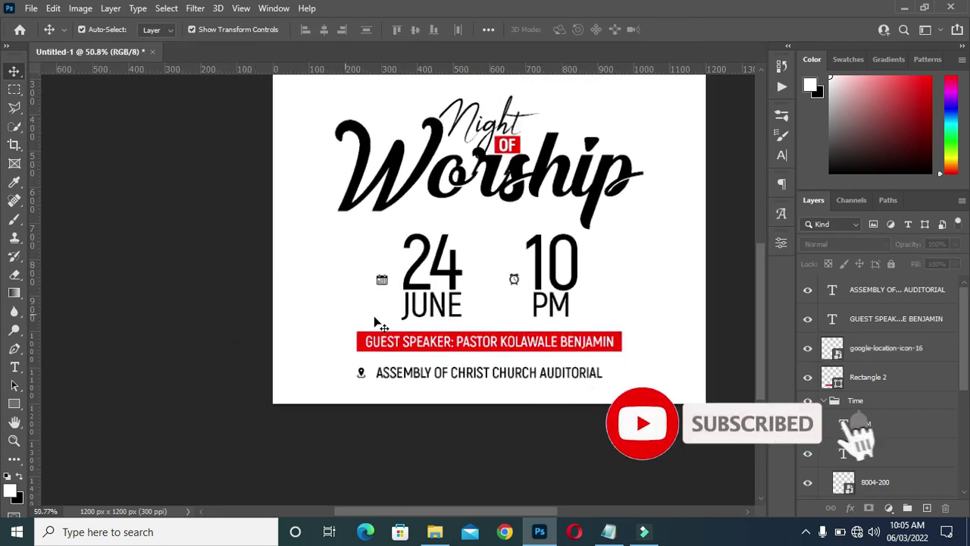
scroll(515, 402, up, 3)
scroll(584, 393, down, 2)
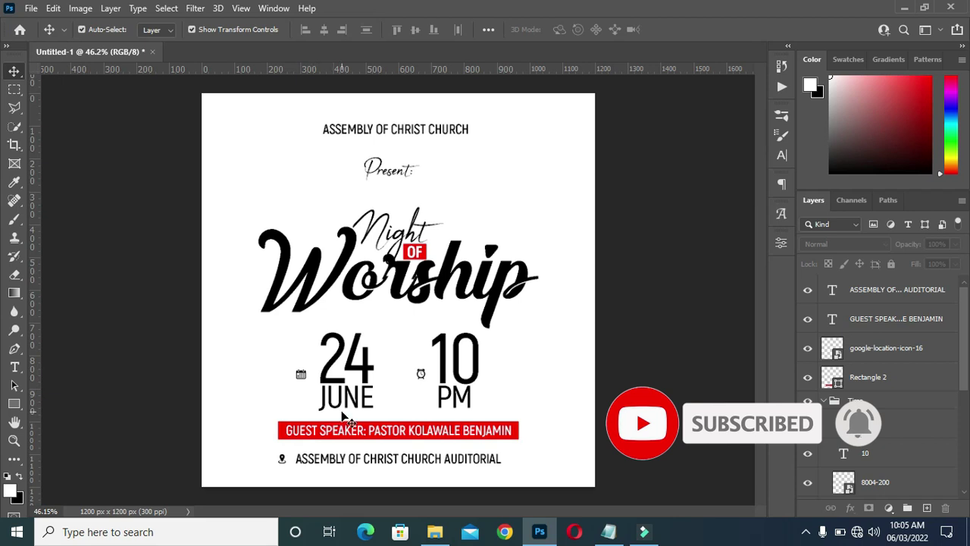
scroll(345, 411, up, 1)
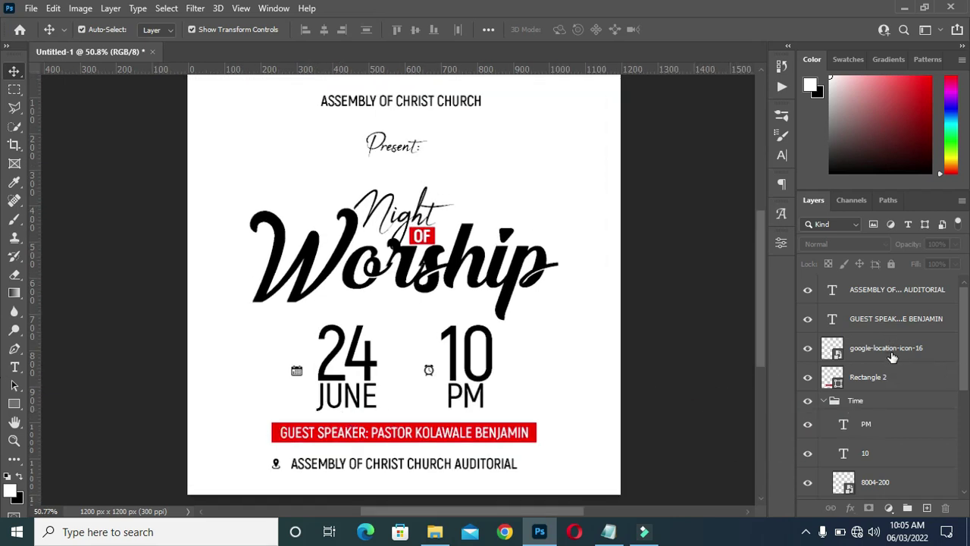
Group the pin icon with the church address text as Location
click(893, 353)
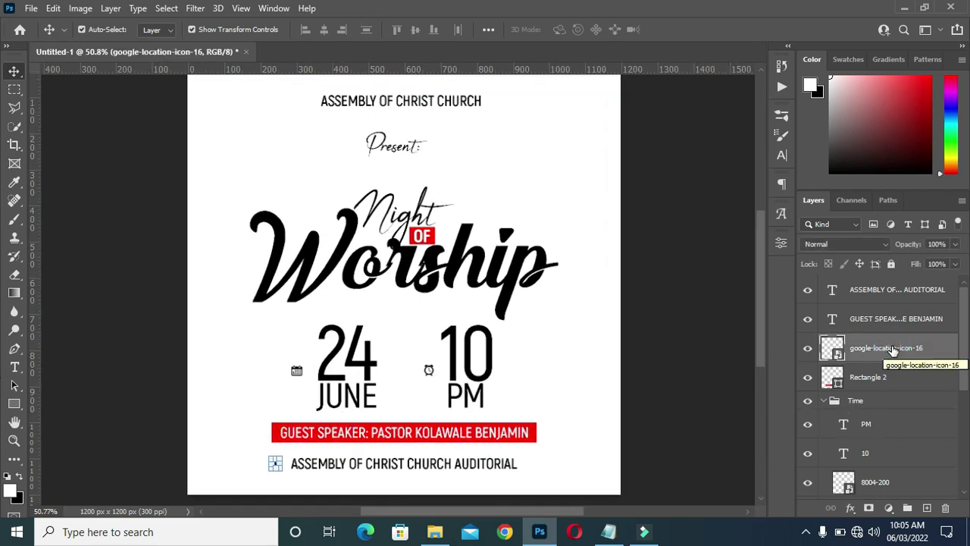
click(888, 289)
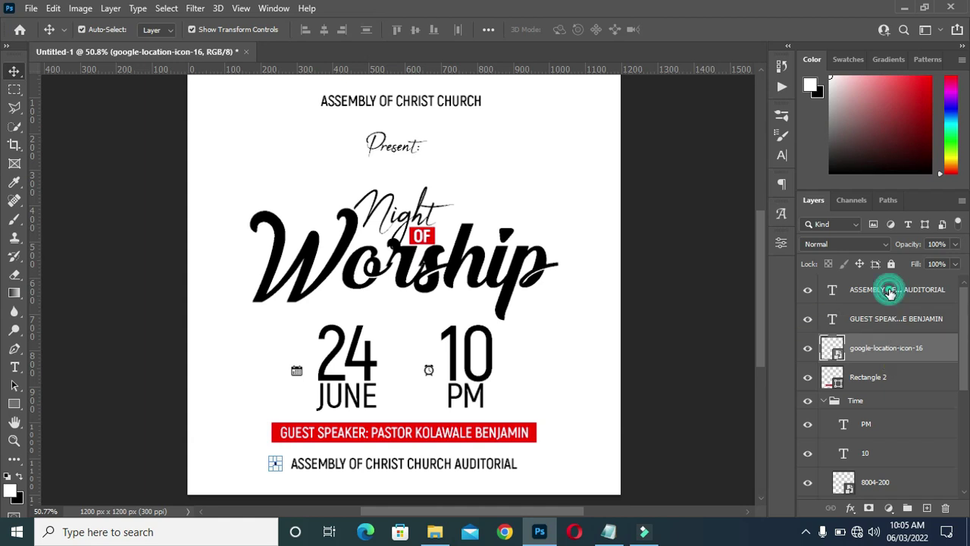
click(892, 319)
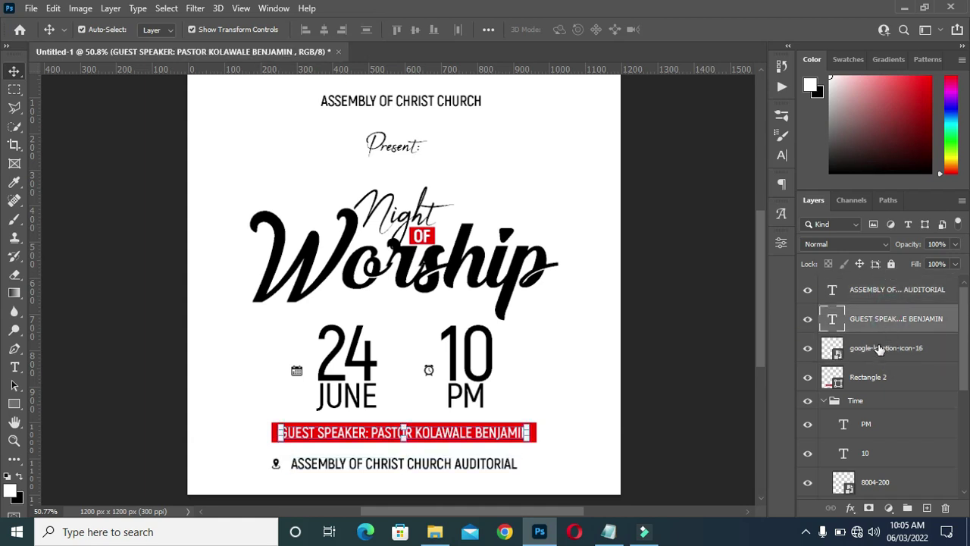
click(879, 350)
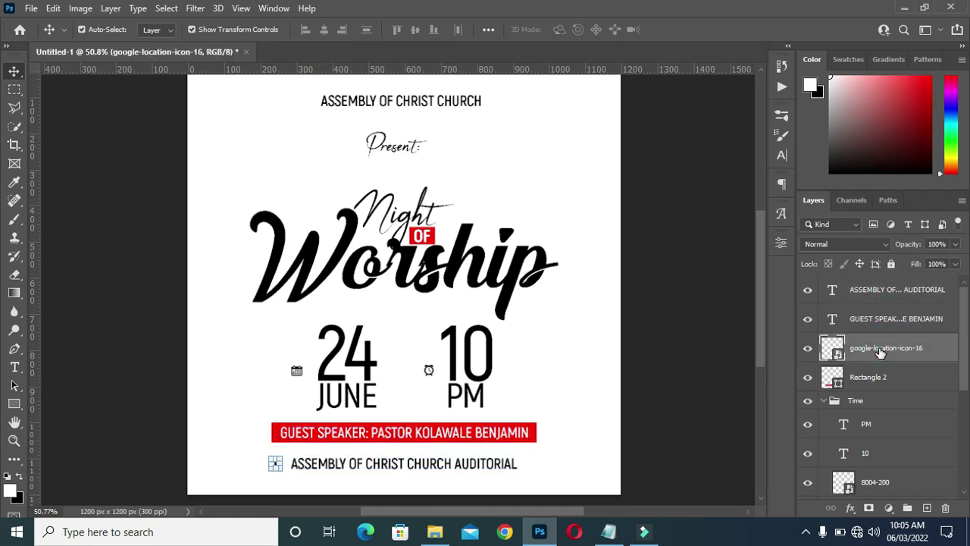
drag(880, 351, 881, 305)
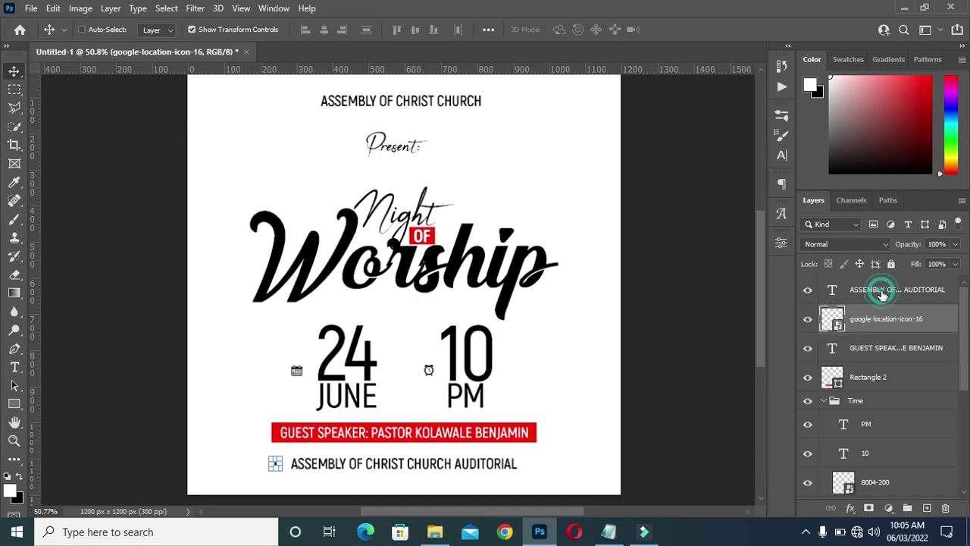
shift+click(881, 296)
key(ctrl+g)
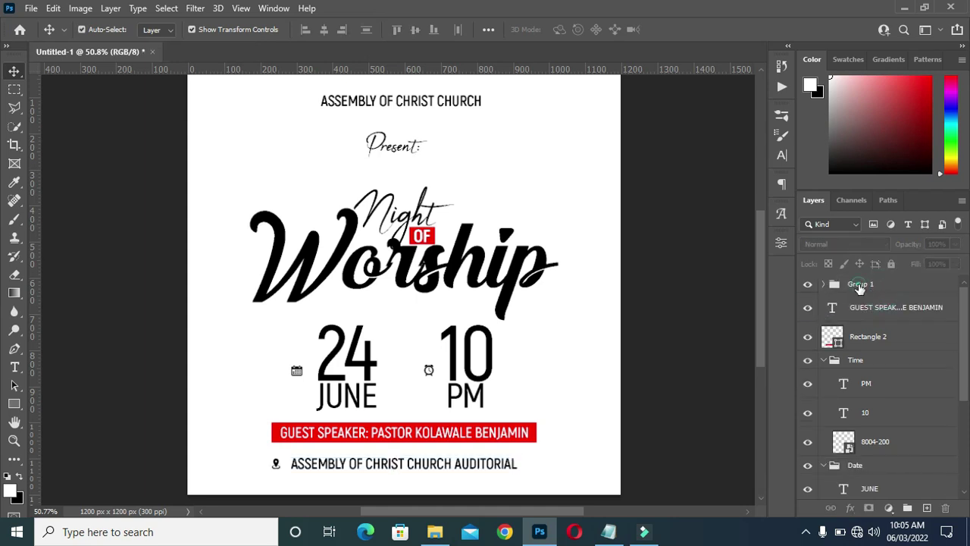
double_click(860, 285)
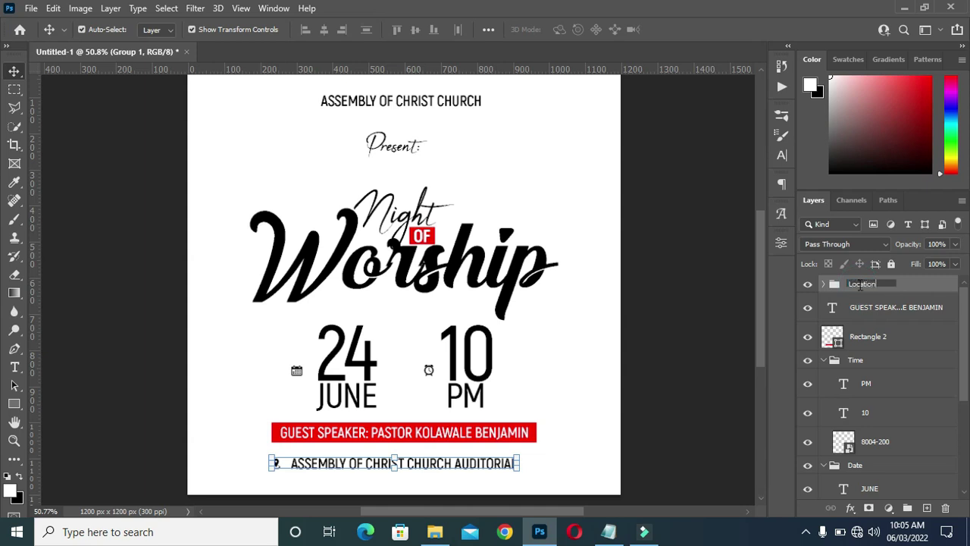
key(Return)
Group the GUEST SPEAKER text with Rectangle 2 as Guest Speaker
click(873, 305)
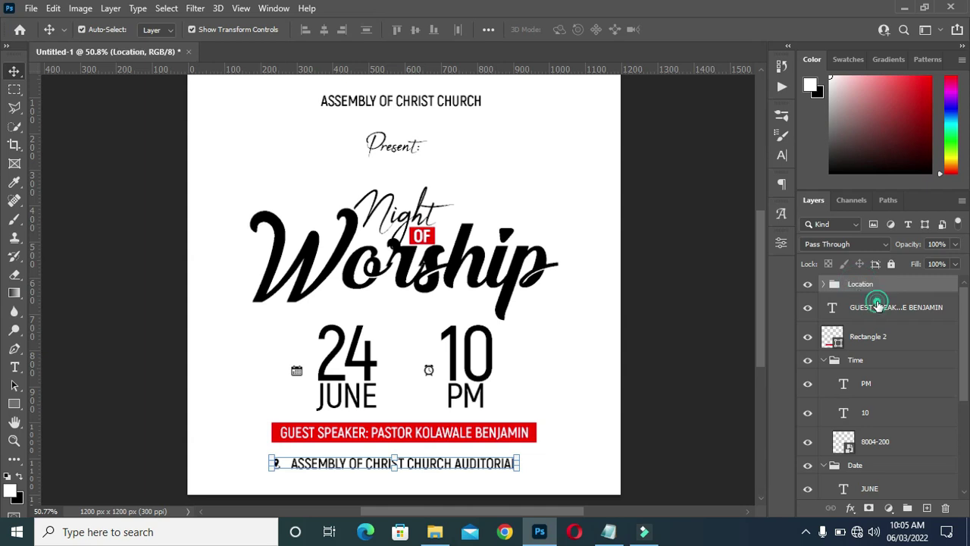
click(881, 338)
key(ctrl)
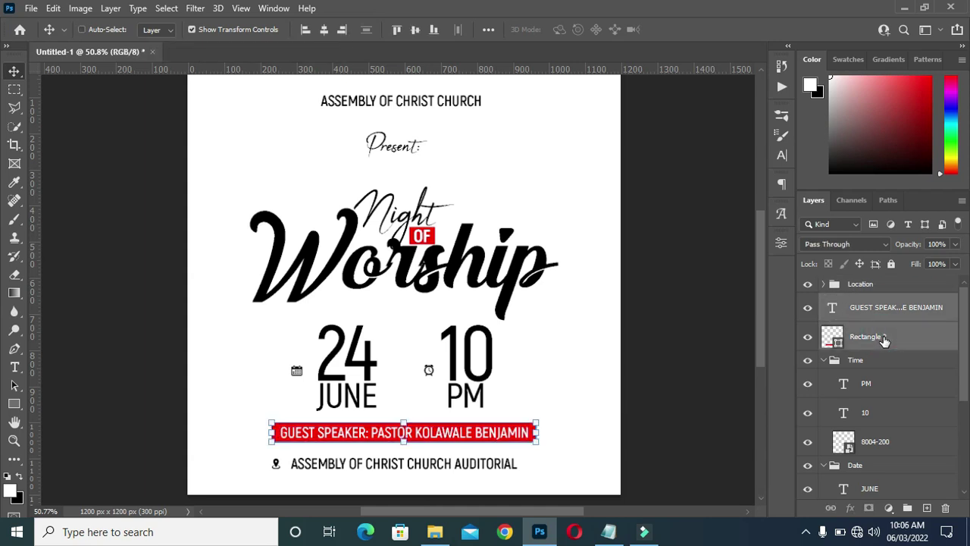
key(ctrl+g)
double_click(863, 301)
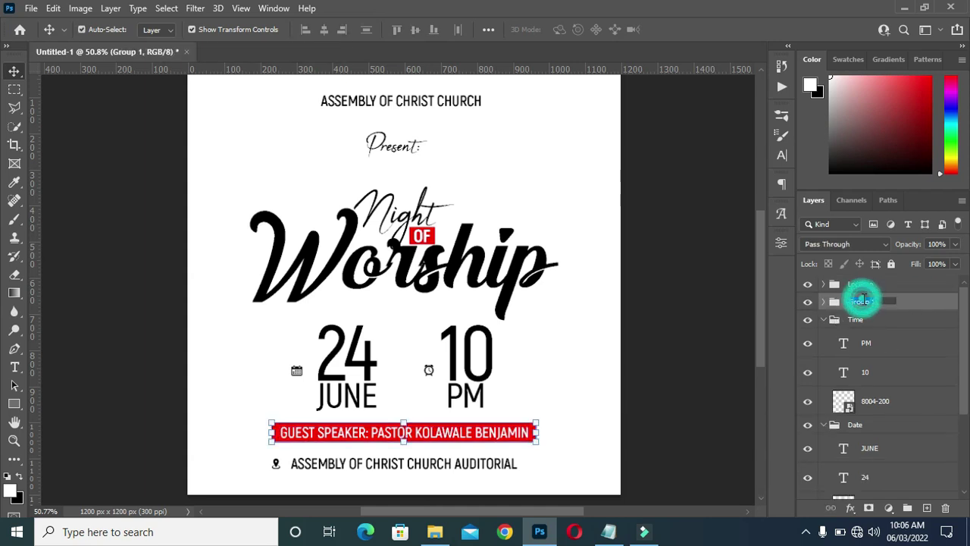
text(Guest Speaker)
key(Return)
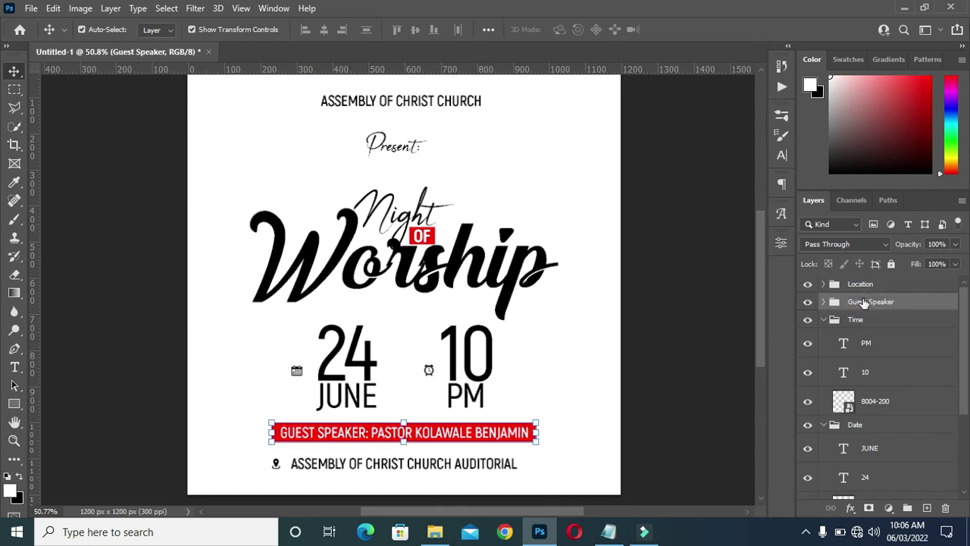
Collapse the Time and Date groups and select the Background layer
click(826, 321)
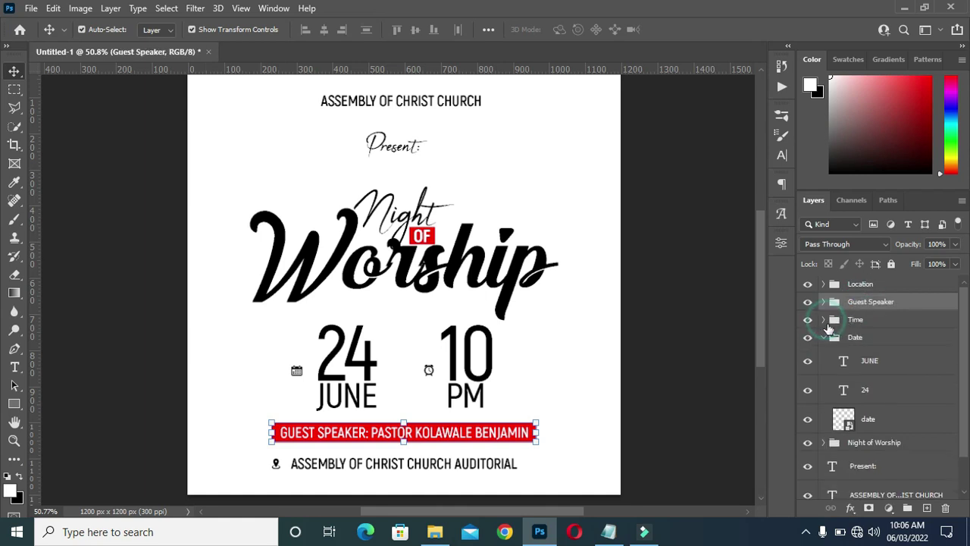
click(696, 216)
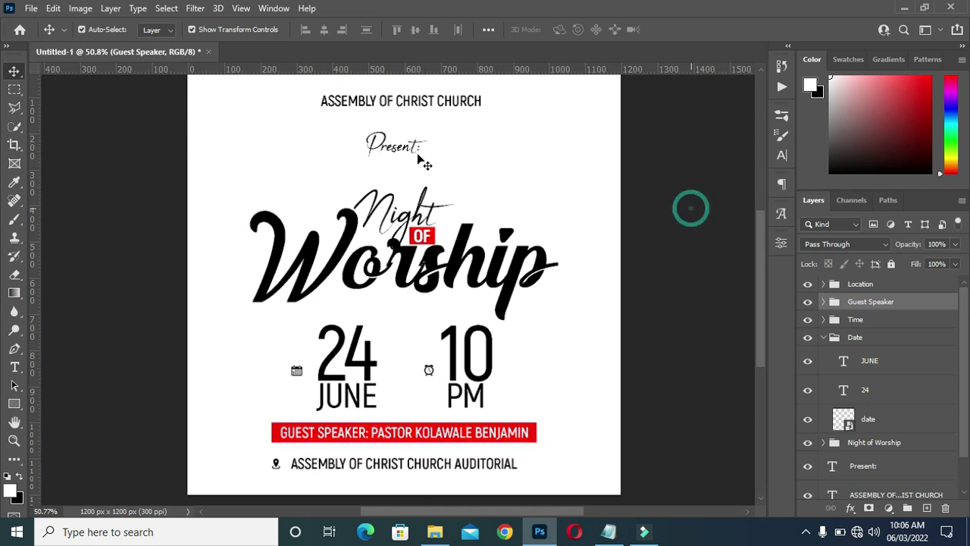
scroll(416, 169, down, 2)
scroll(387, 187, up, 1)
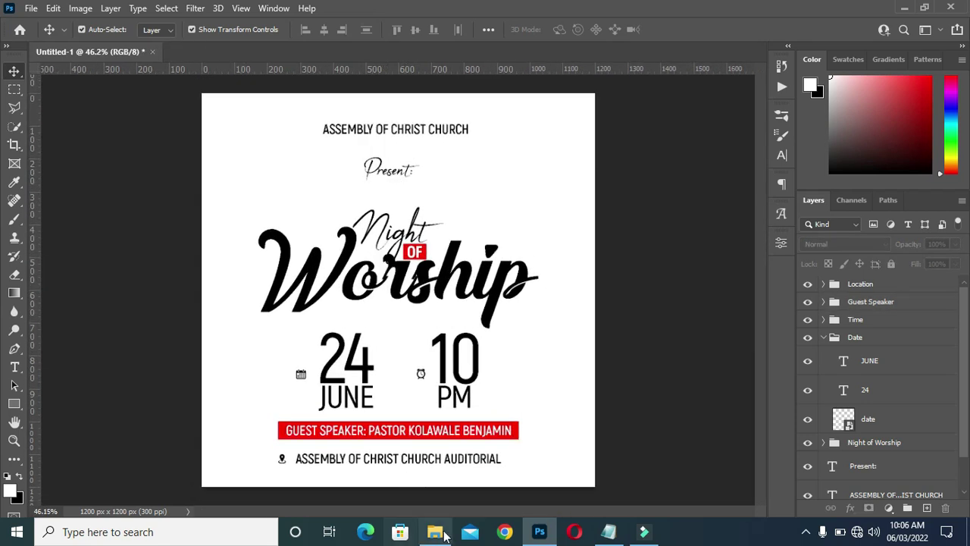
mouse_move(447, 533)
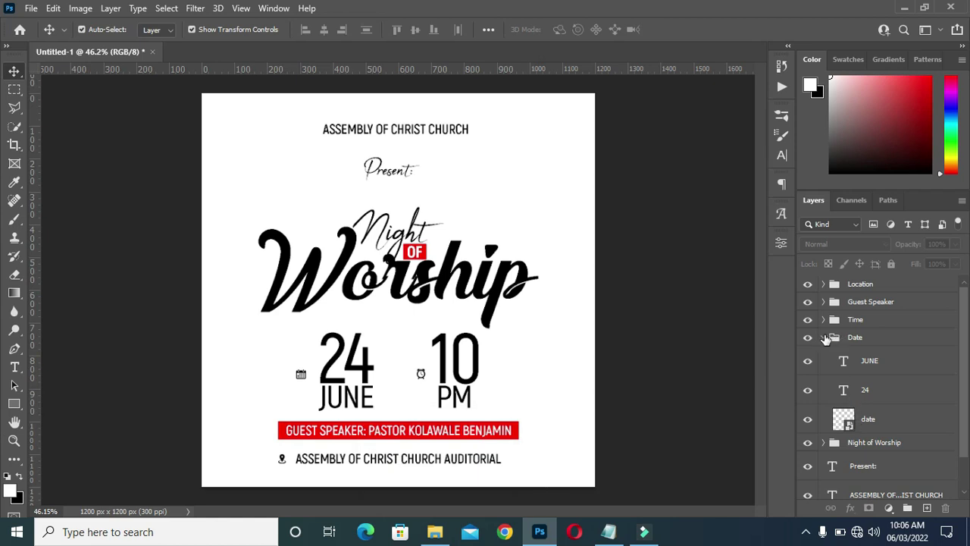
click(824, 337)
key(ctrl+minus)
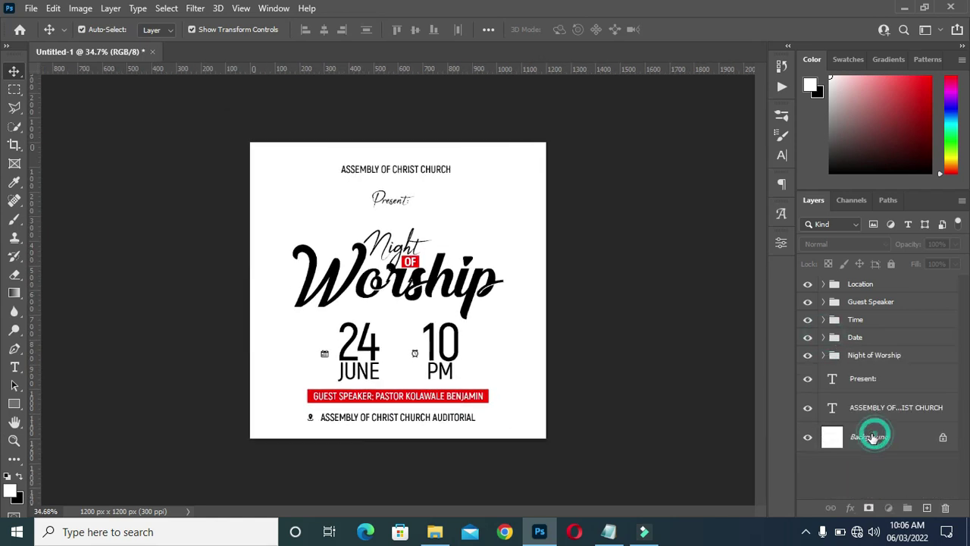
click(874, 438)
key(ctrl+plus)
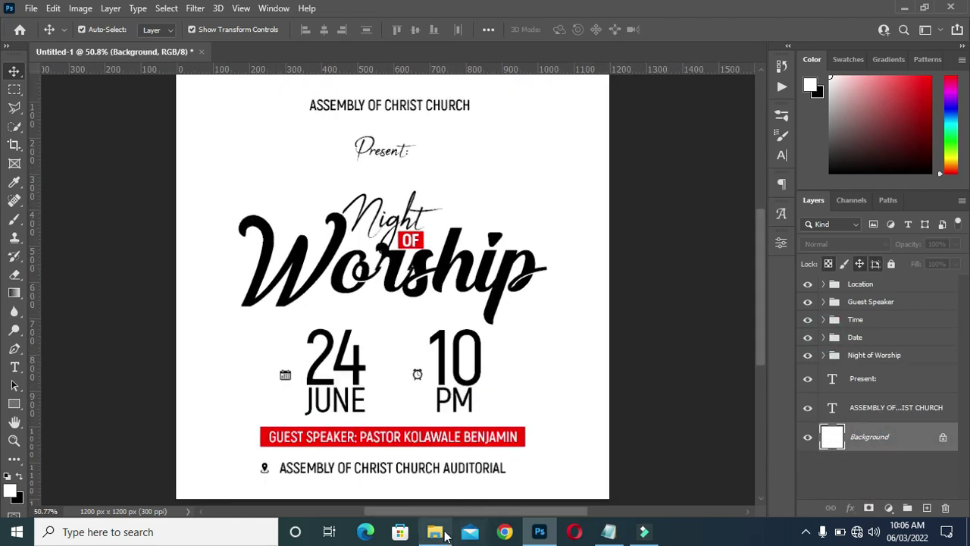
click(446, 535)
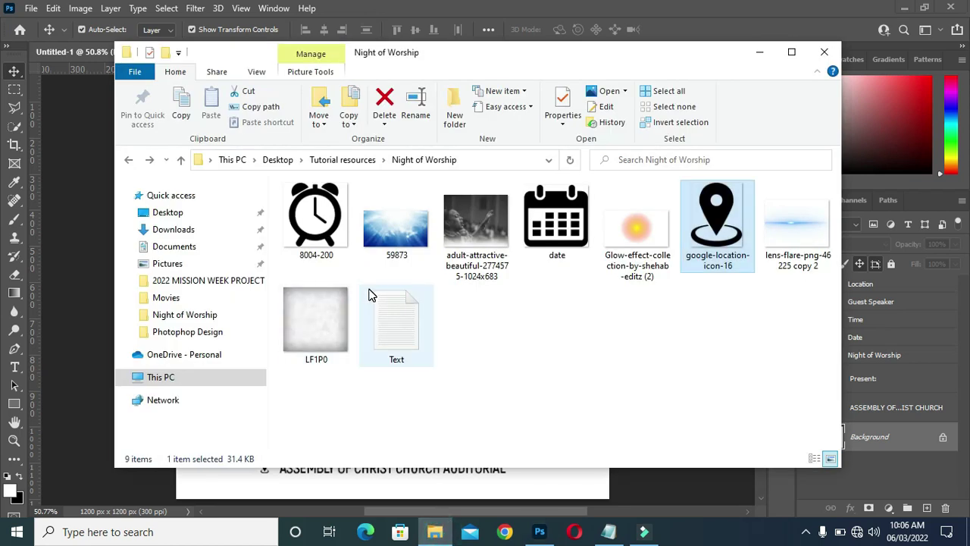
Place the LF1P0 texture and enlarge it to fill the whole 1200 px canvas
drag(316, 321, 498, 234)
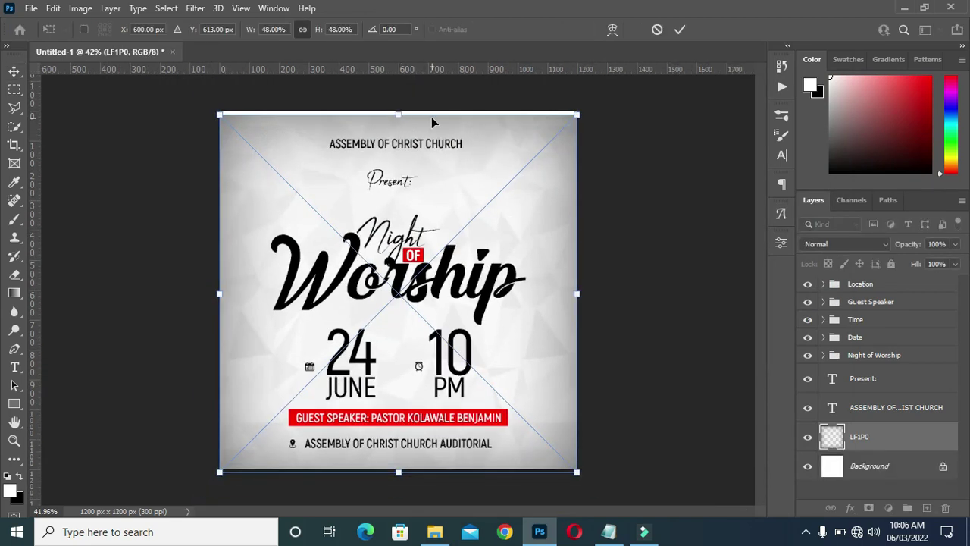
drag(432, 119, 398, 111)
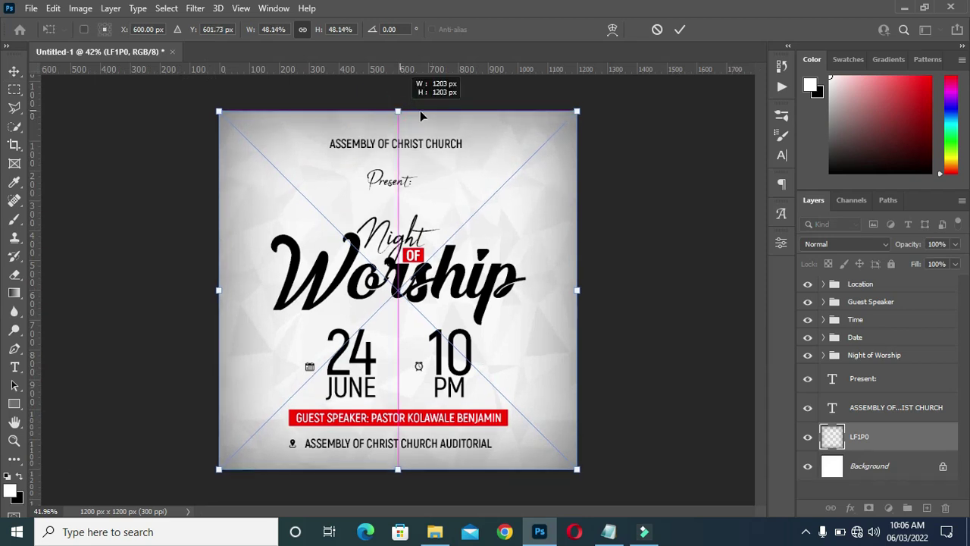
key(Return)
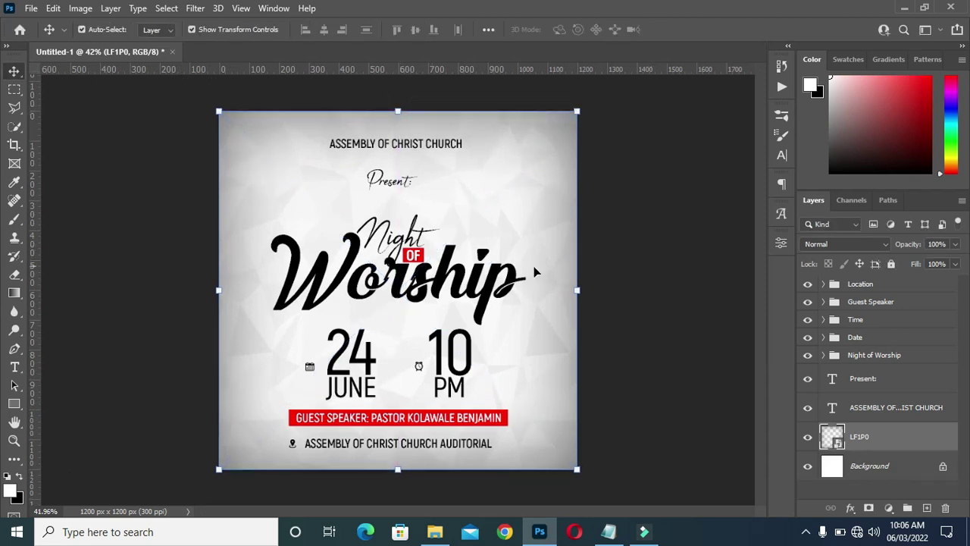
click(634, 273)
click(866, 438)
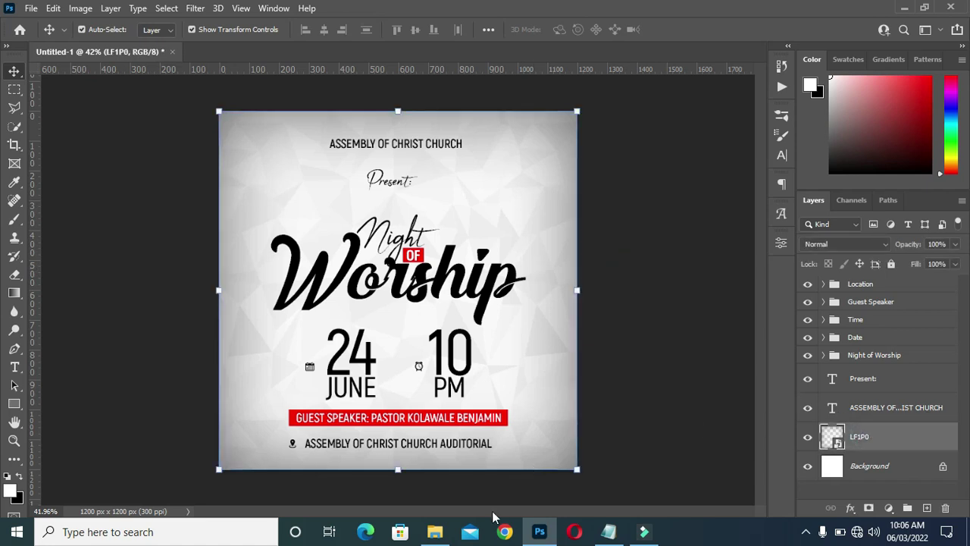
click(434, 532)
Place the 59873 sky image at the canvas edges and stretch its top up behind the title
click(404, 250)
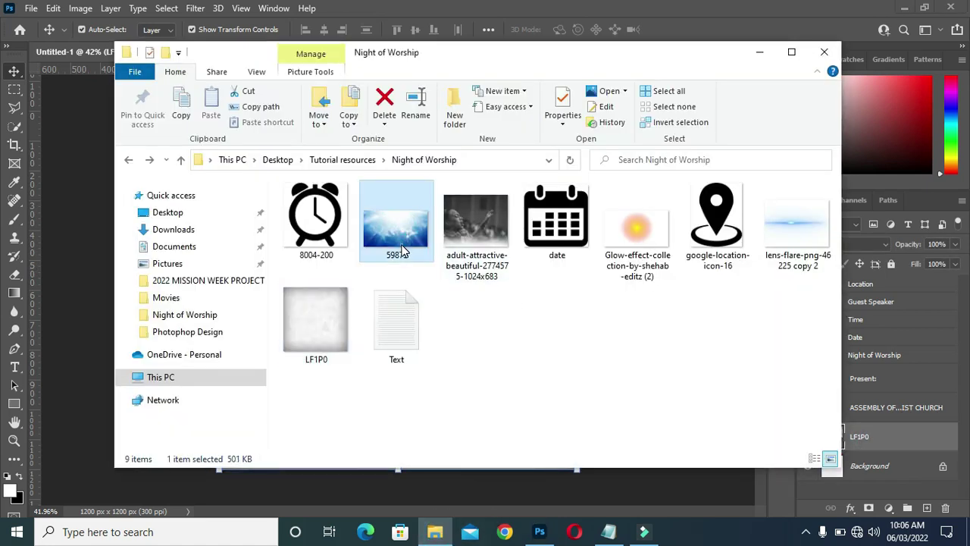
drag(403, 250, 401, 443)
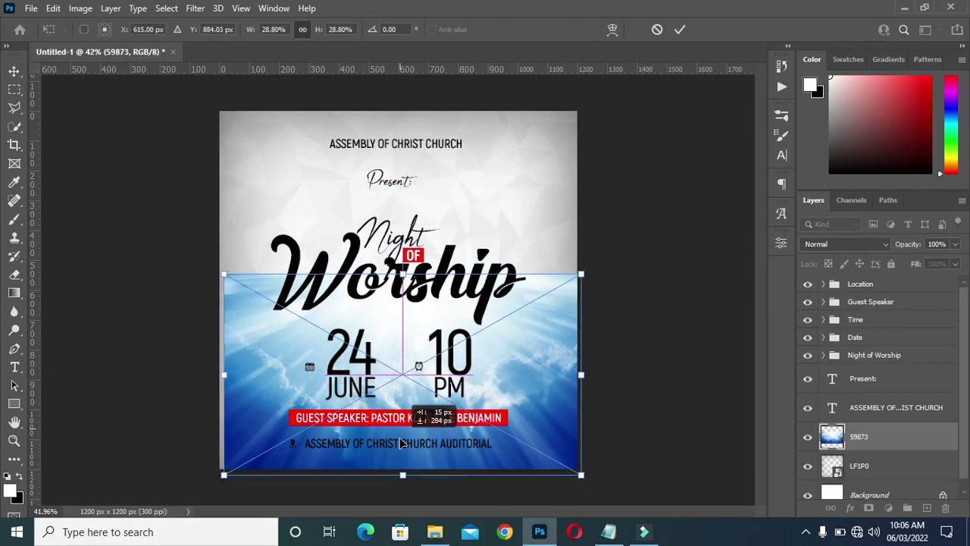
drag(402, 443, 400, 445)
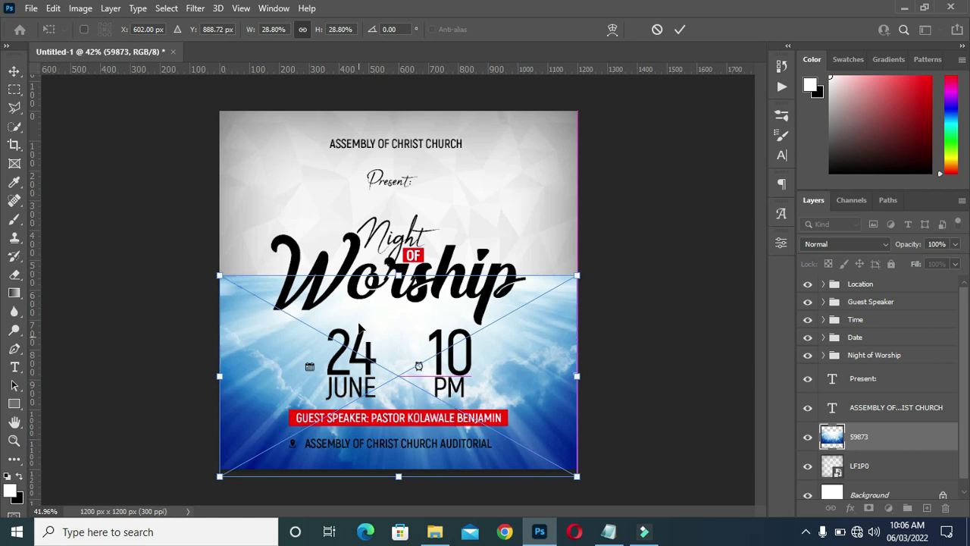
drag(395, 275, 402, 262)
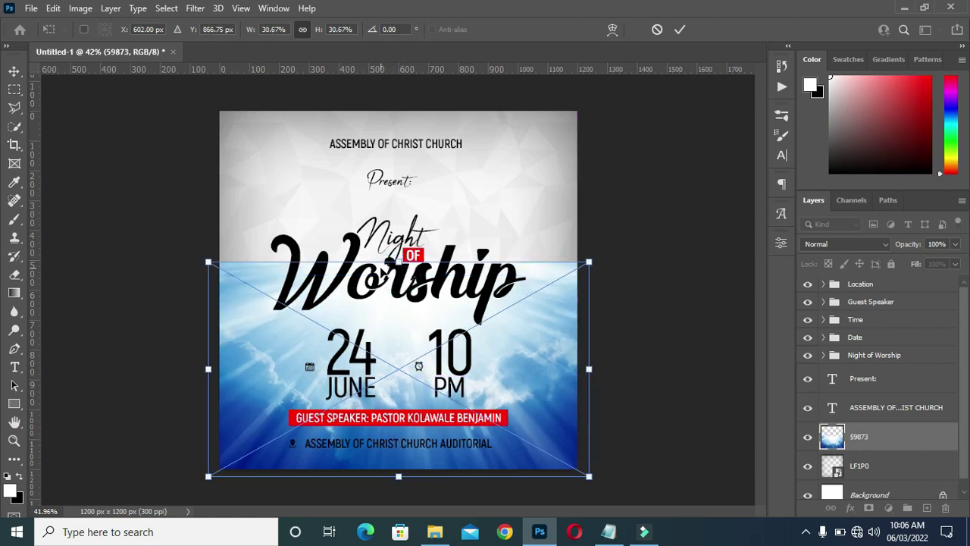
key(Return)
Apply a 15.3 px Gaussian Blur to the 59873 sky layer
click(195, 8)
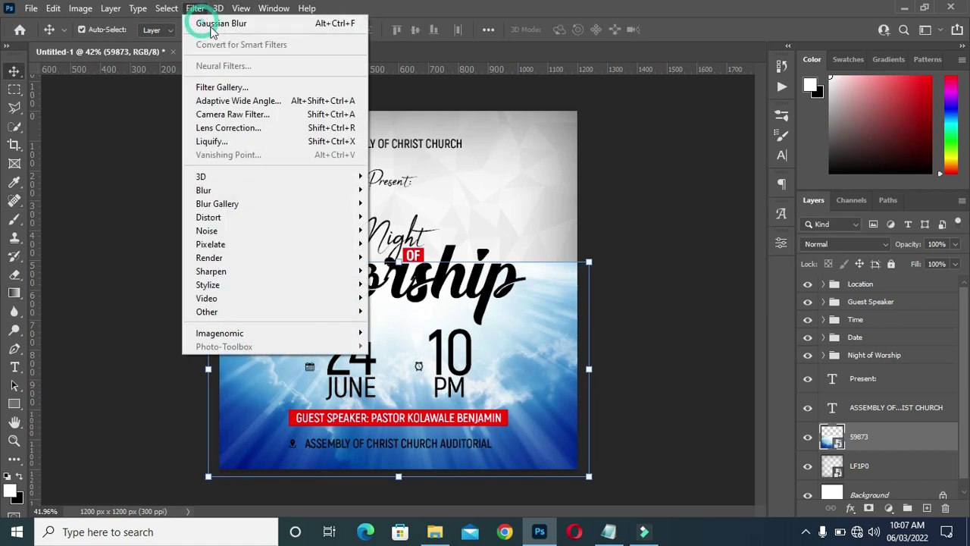
mouse_move(228, 195)
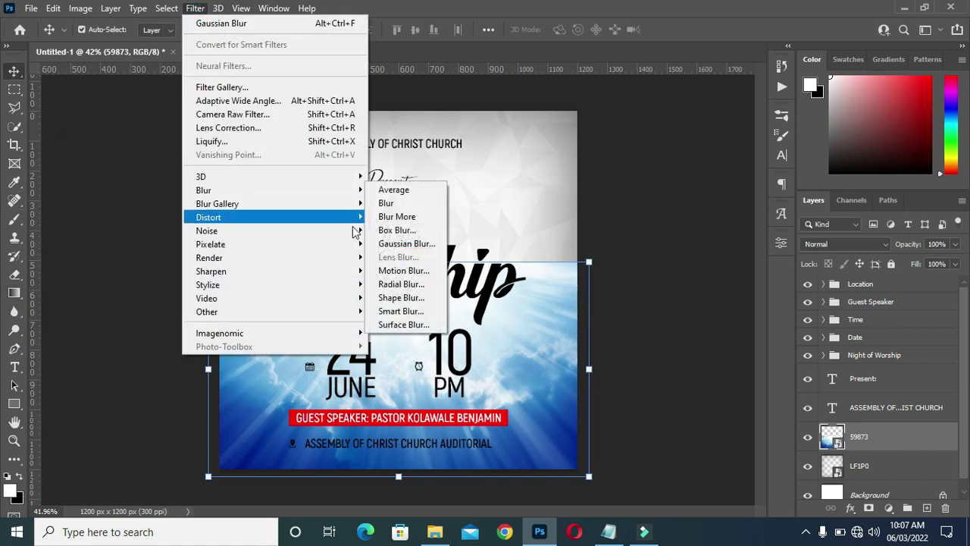
click(382, 243)
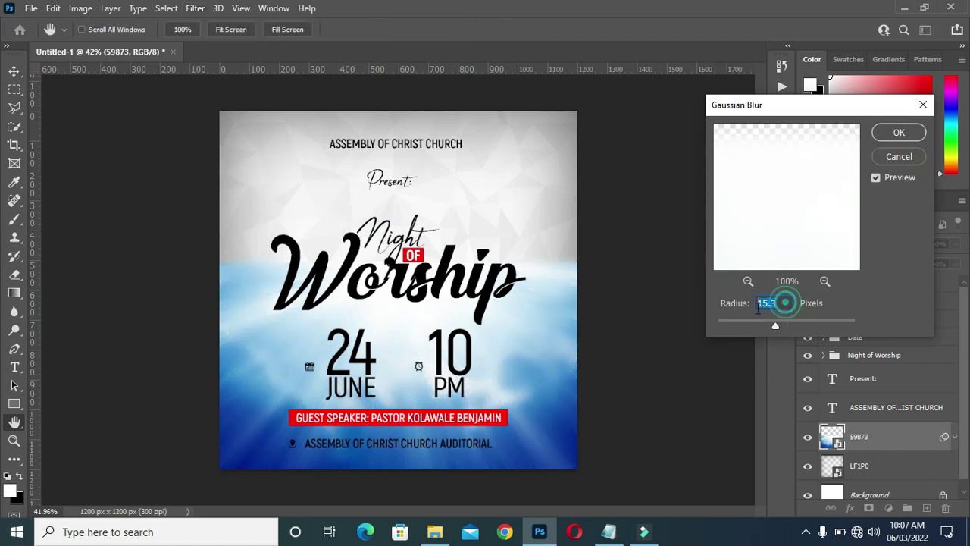
click(898, 134)
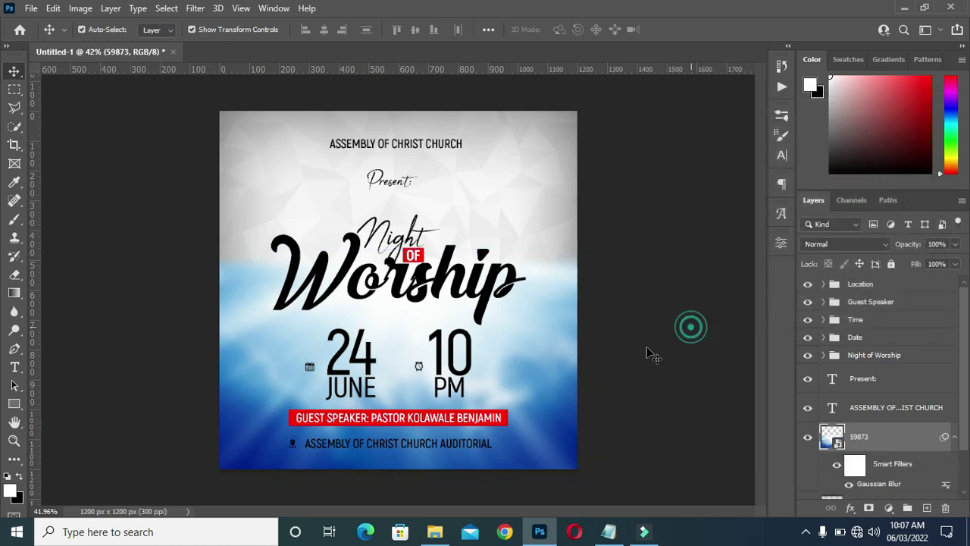
scroll(470, 363, up, 3)
scroll(530, 341, down, 3)
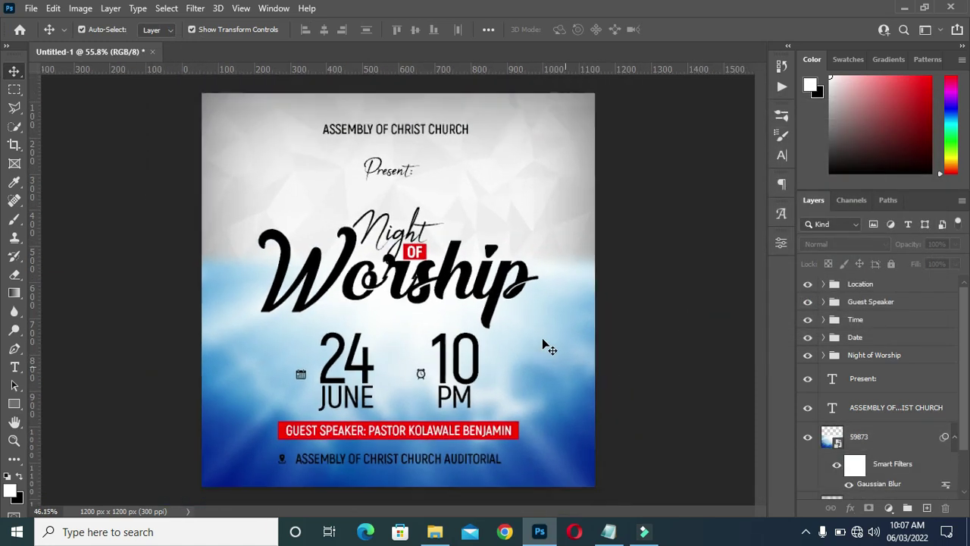
scroll(397, 95, up, 1)
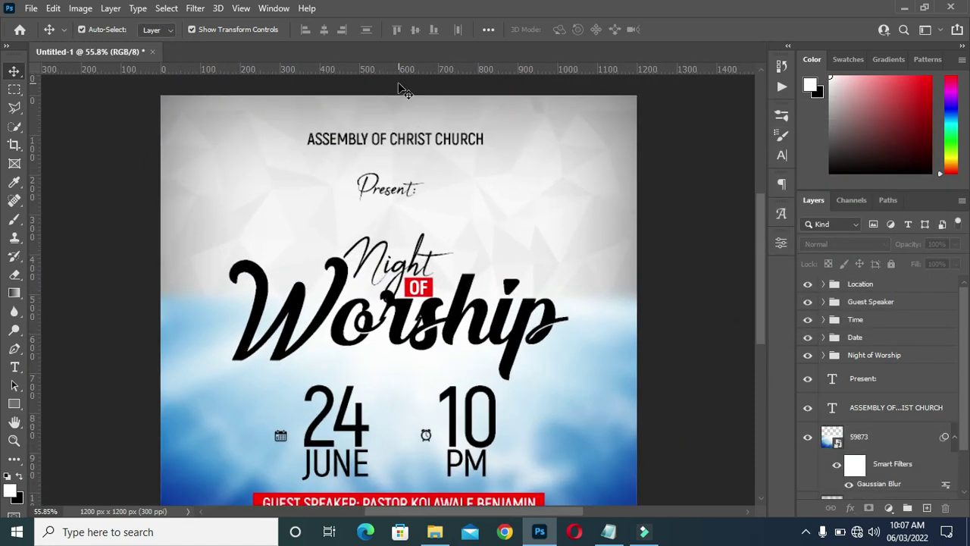
Select the 59873 sky layer and drop the worshipping woman photo into the flyer above it
click(435, 532)
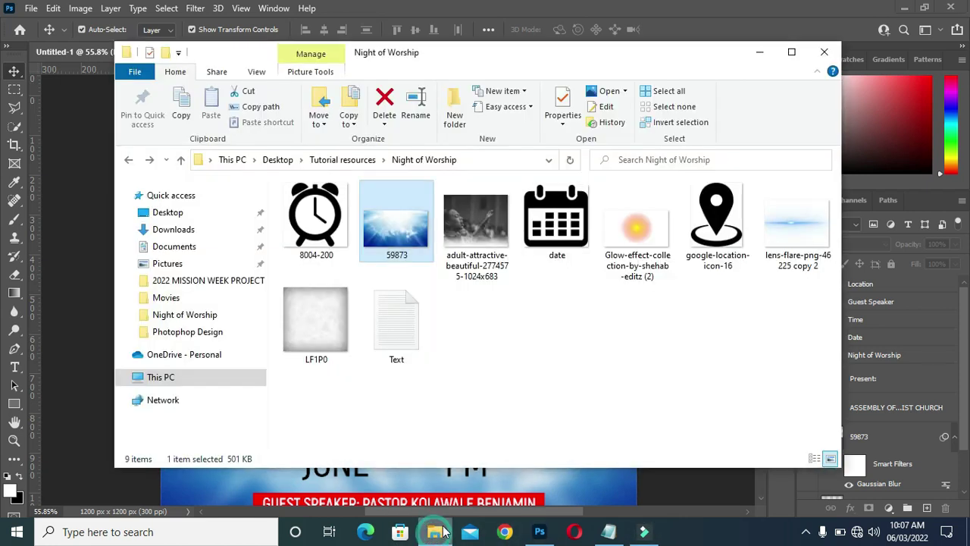
click(705, 489)
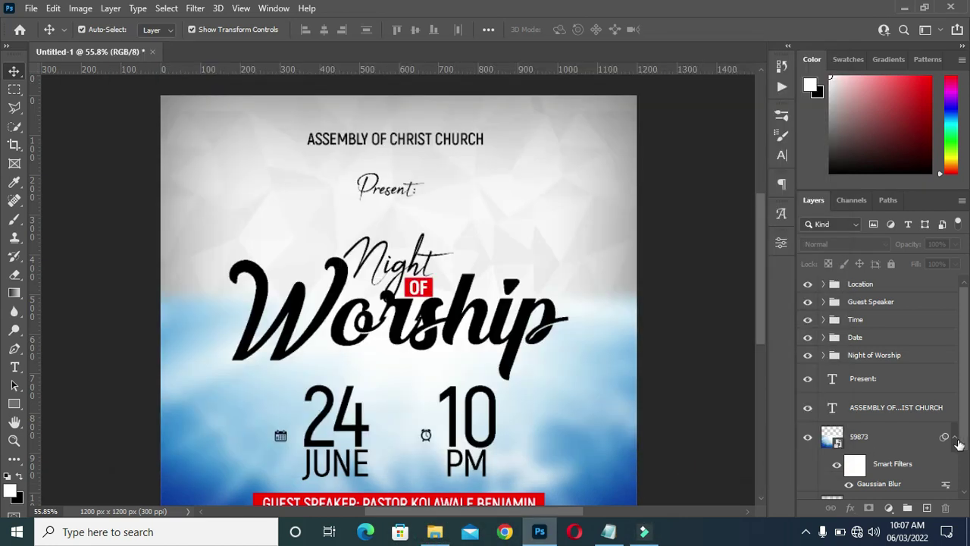
click(956, 439)
click(867, 433)
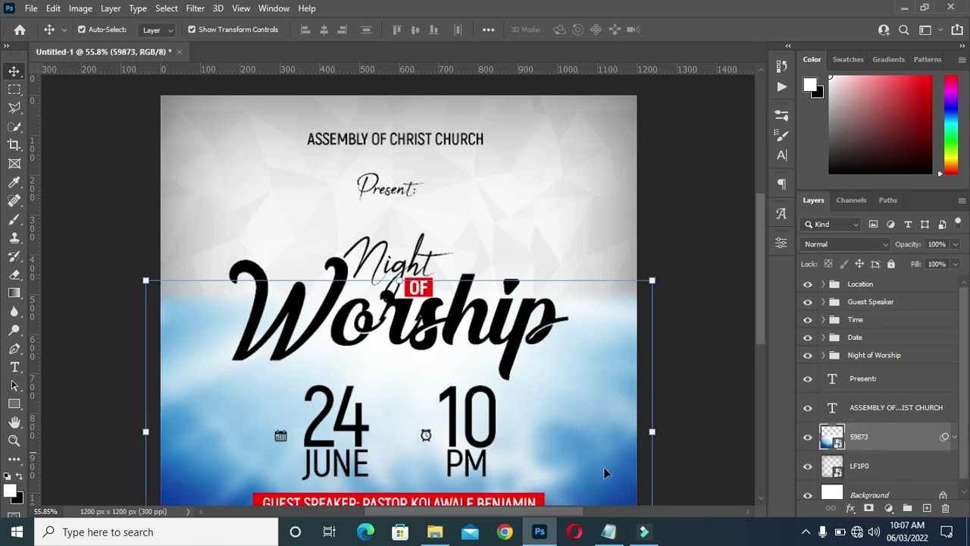
click(435, 531)
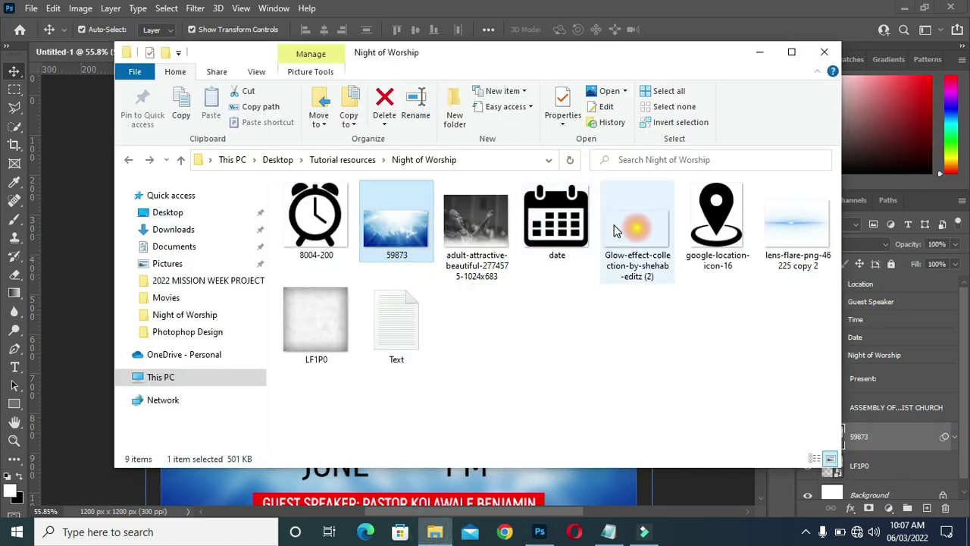
drag(485, 234, 91, 375)
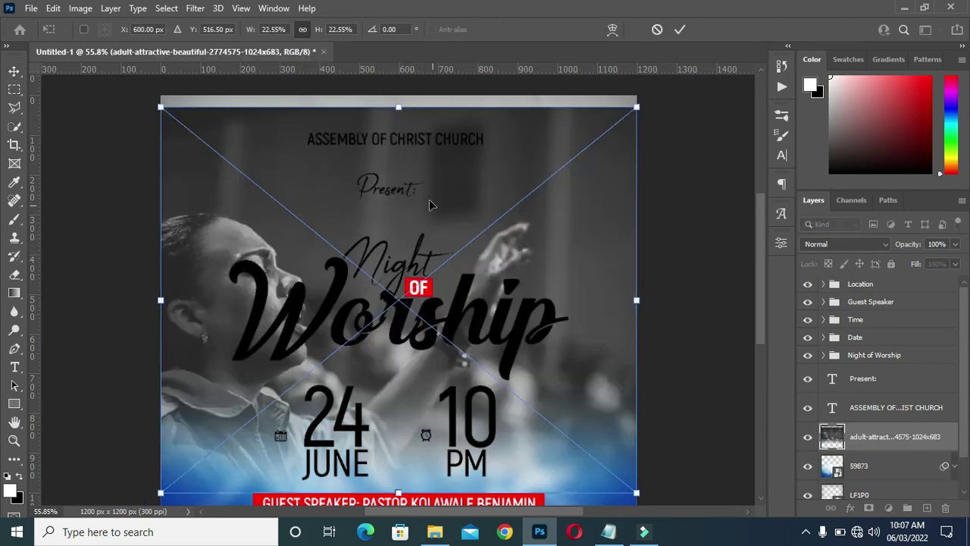
Move the worship photo up and scale it to 23.65% to fill the upper flyer
drag(447, 194, 449, 180)
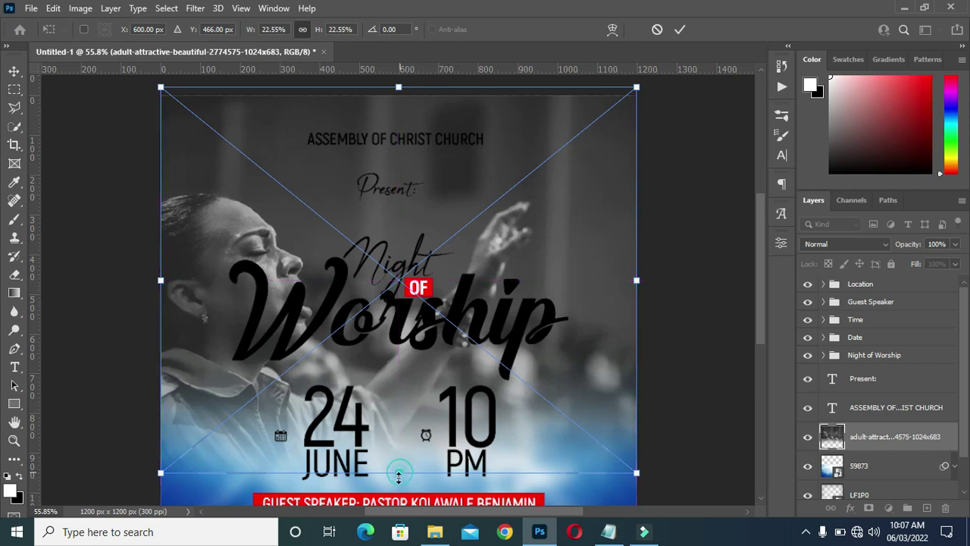
drag(398, 474, 400, 491)
scroll(437, 236, down, 2)
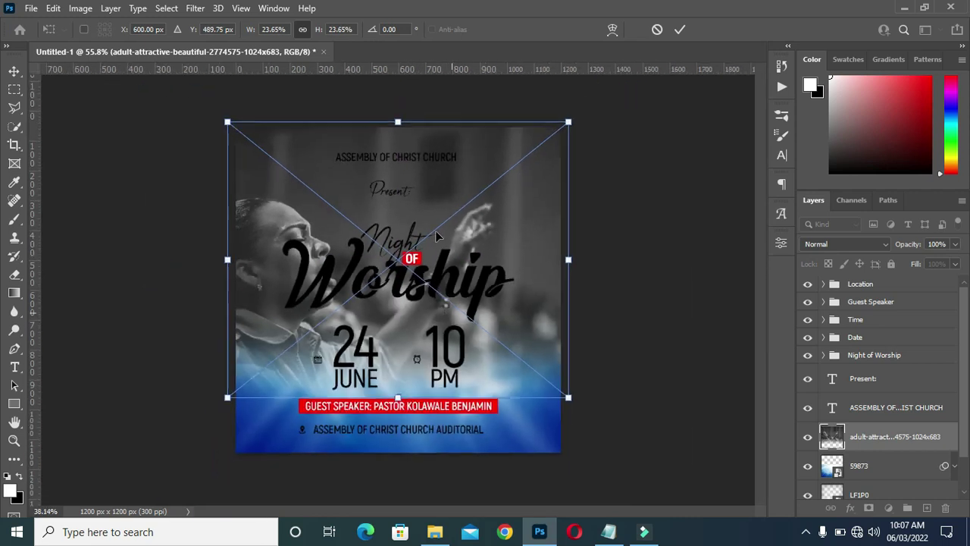
drag(436, 202, 438, 163)
drag(453, 230, 464, 211)
click(680, 29)
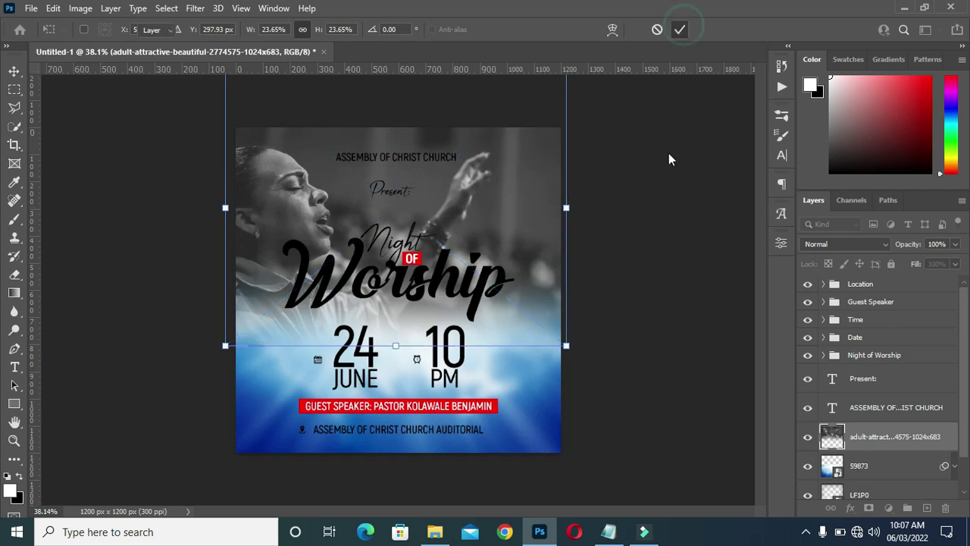
click(658, 232)
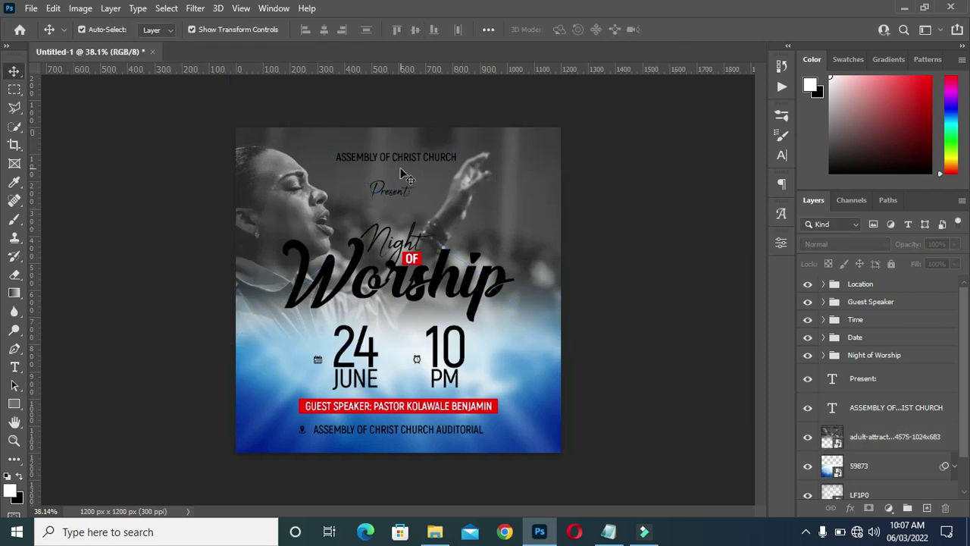
Change the ASSEMBLY OF CHRIST CHURCH heading text colour to white
scroll(403, 169, up, 1)
click(407, 145)
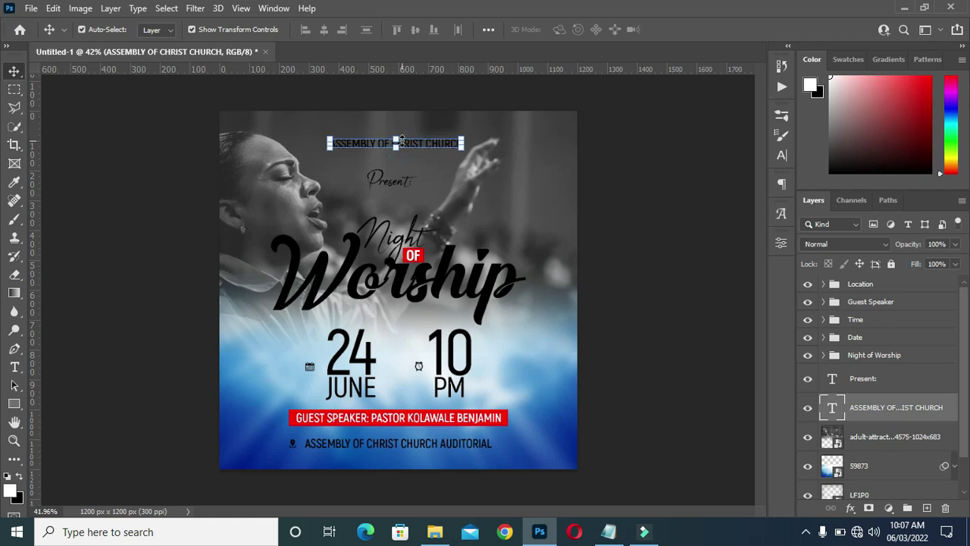
key(t)
click(567, 29)
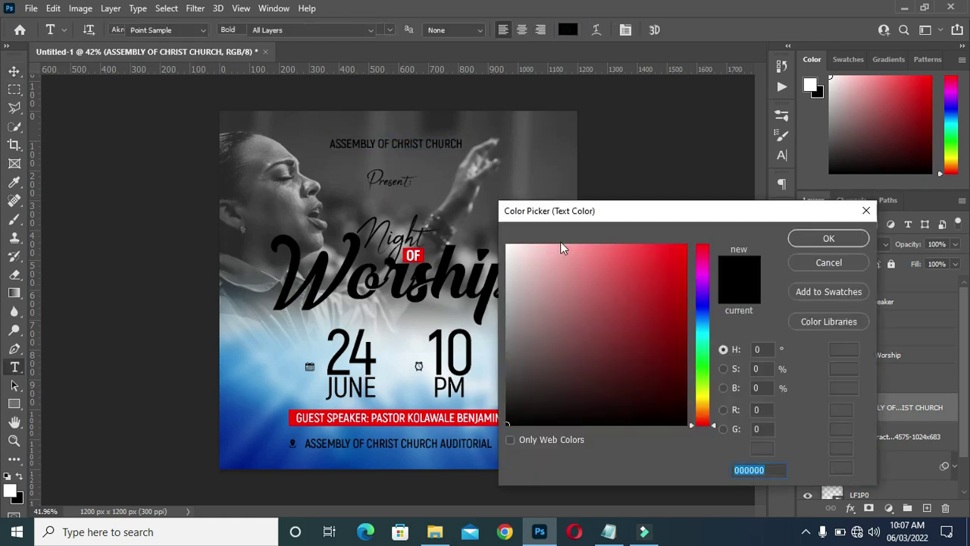
drag(562, 248, 506, 244)
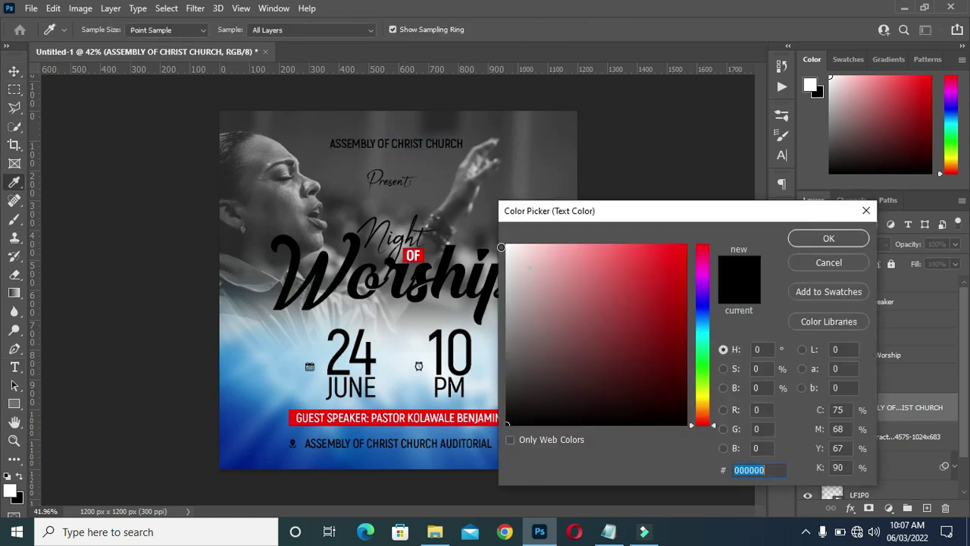
click(811, 235)
Set the Present: text colour to ffffff white and return to the Move tool
click(395, 180)
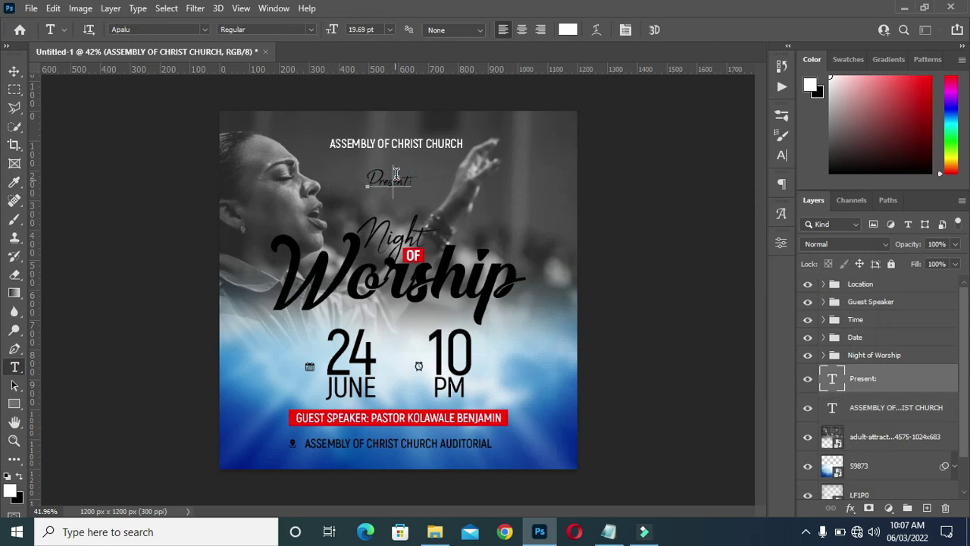
click(562, 92)
click(570, 28)
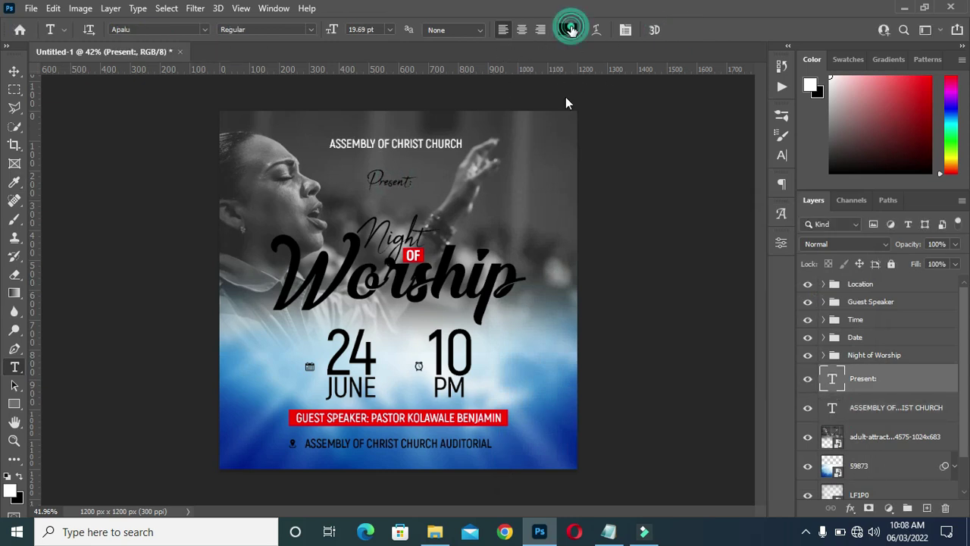
text(ffffff)
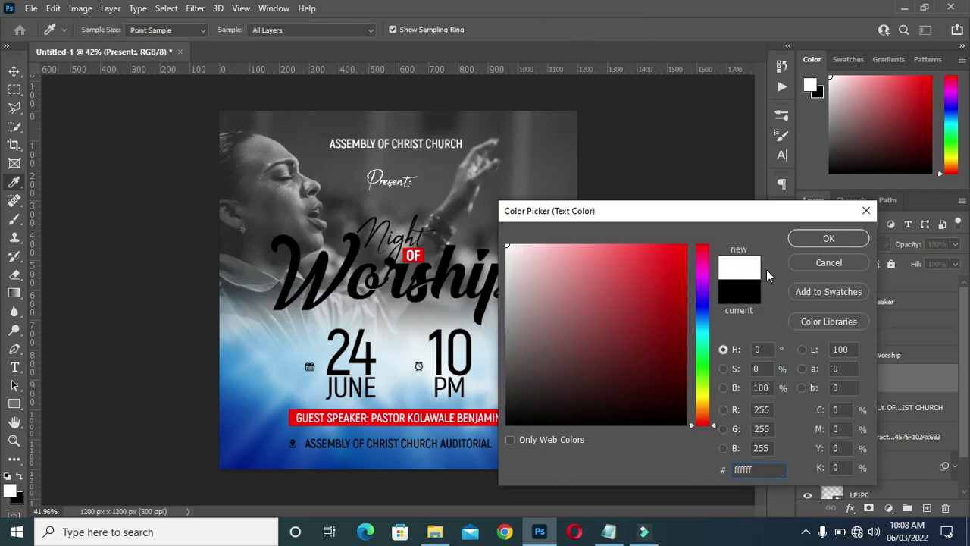
click(800, 240)
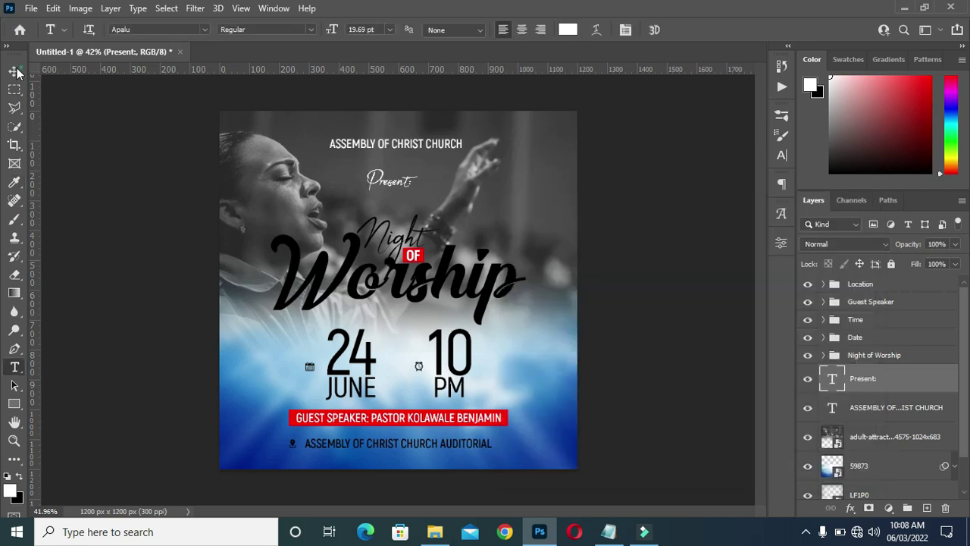
click(16, 70)
click(130, 182)
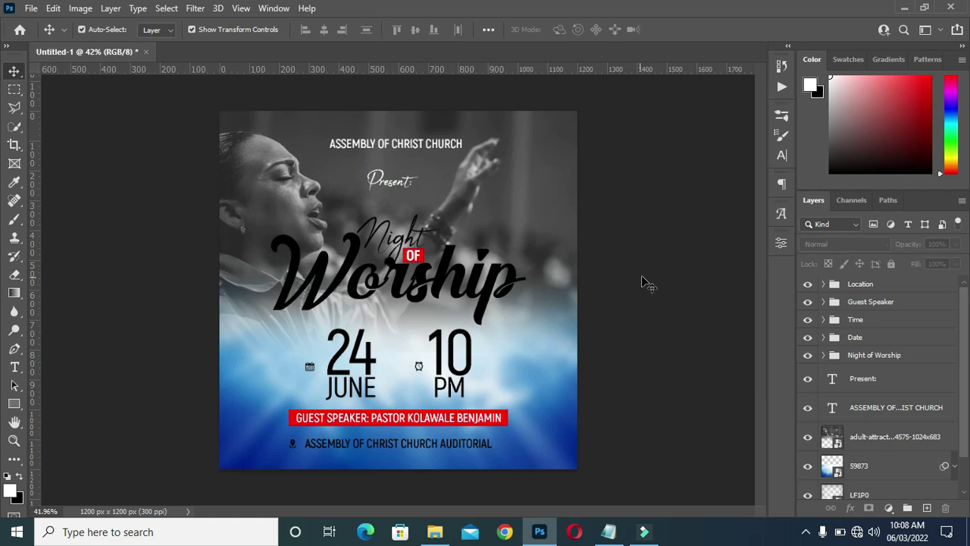
Select the worship photo, 59873 sky and LF1P0 layers and group them together
click(859, 440)
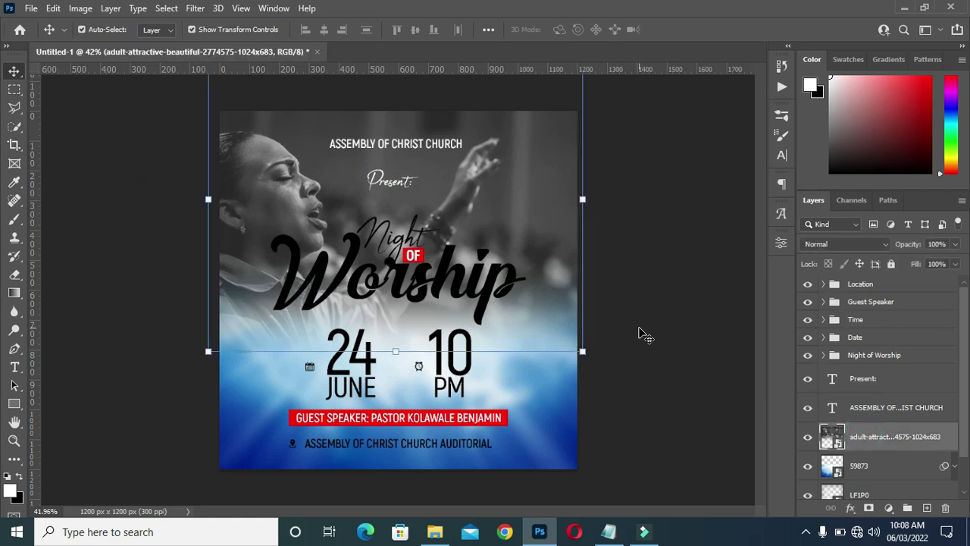
key(ctrl+z)
key(ctrl+shift+z)
scroll(919, 468, down, 1)
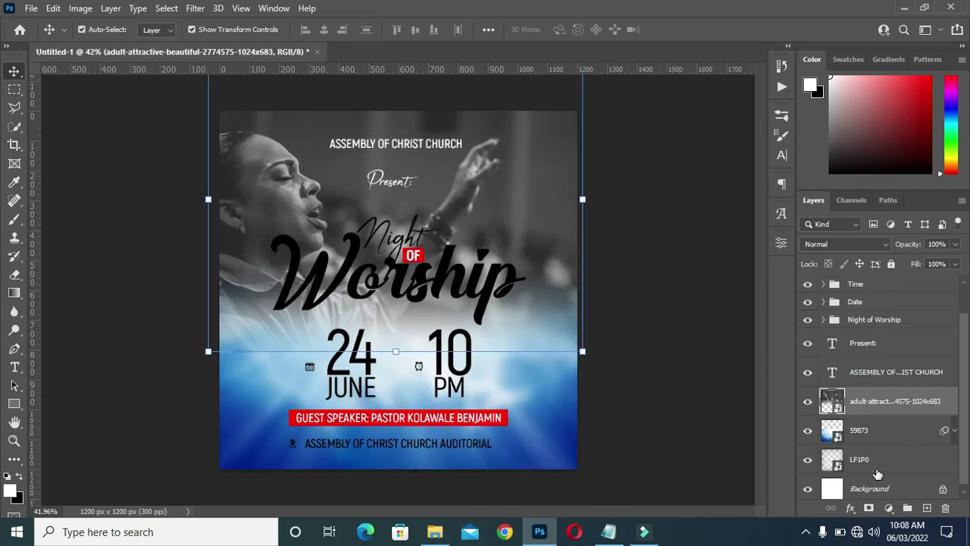
shift+click(876, 460)
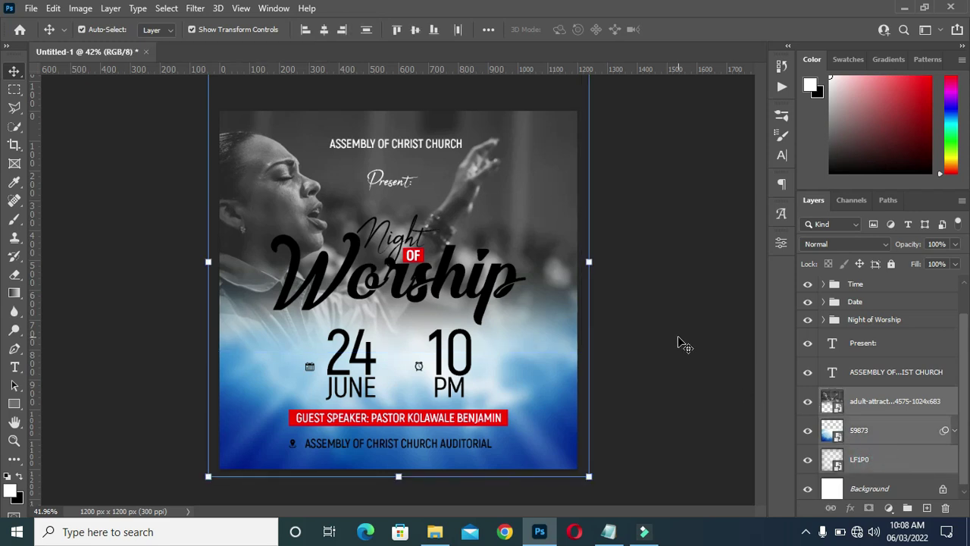
key(ctrl)
key(ctrl+g)
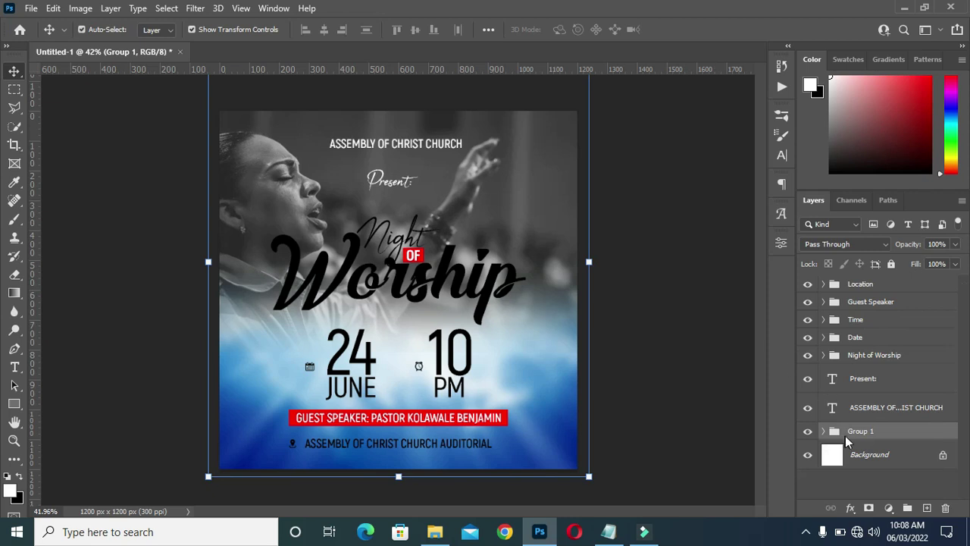
Name the new group BG and expand the Night of Worship group
double_click(871, 440)
text(BG)
key(Return)
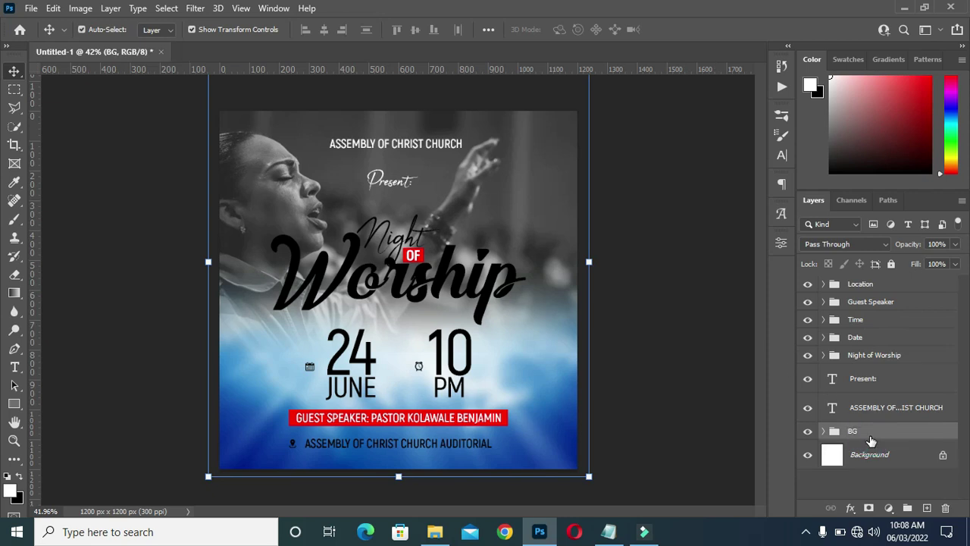
click(858, 357)
click(823, 354)
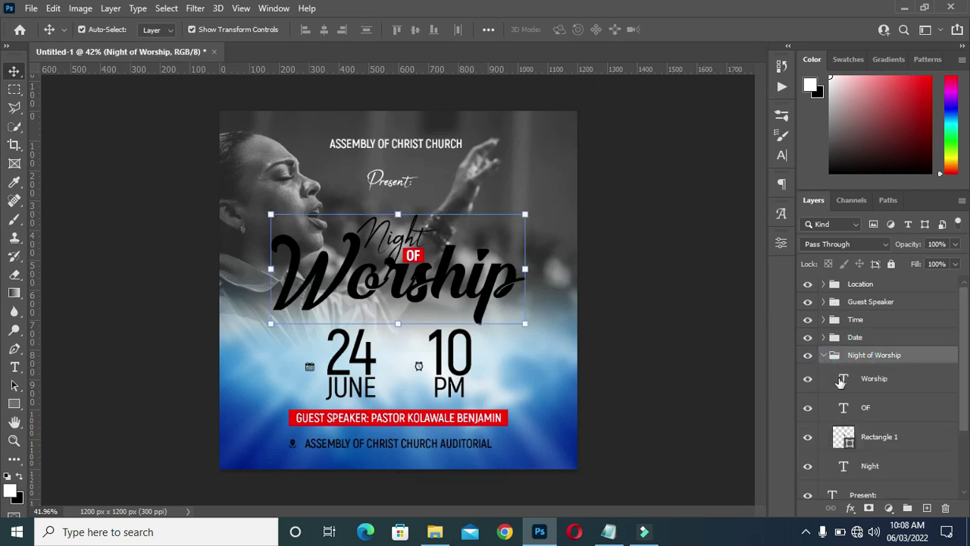
Place the lens-flare-png-46225 image over the Worship title at 19.20% scale
click(878, 381)
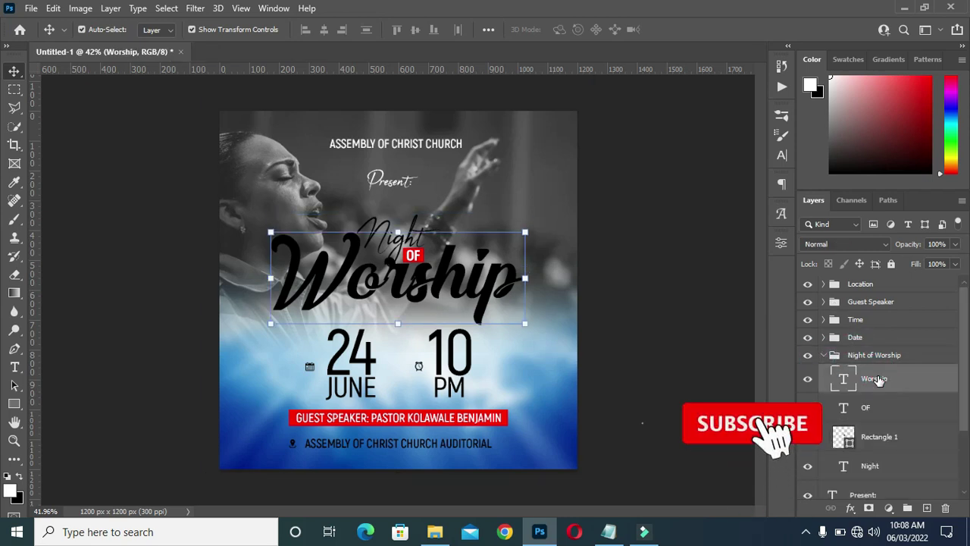
click(434, 531)
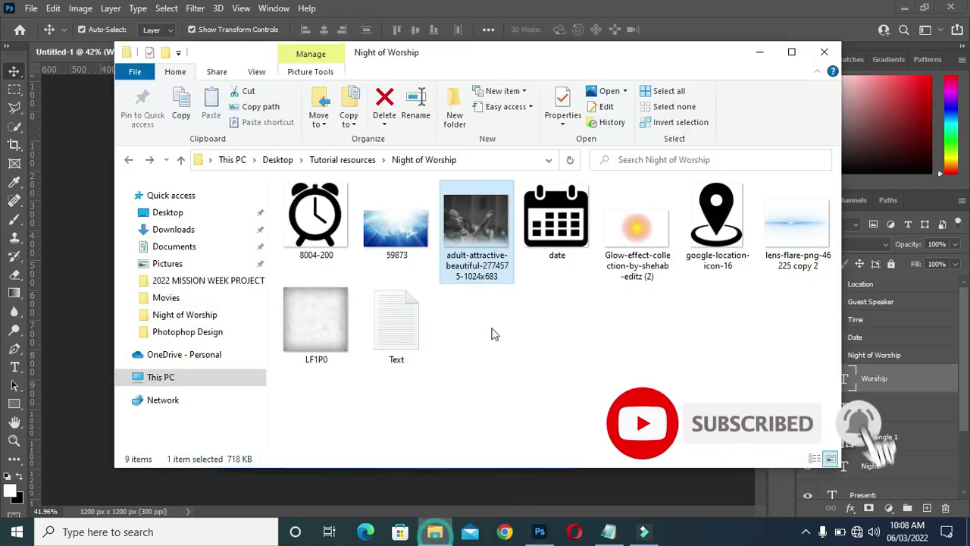
drag(784, 236, 398, 317)
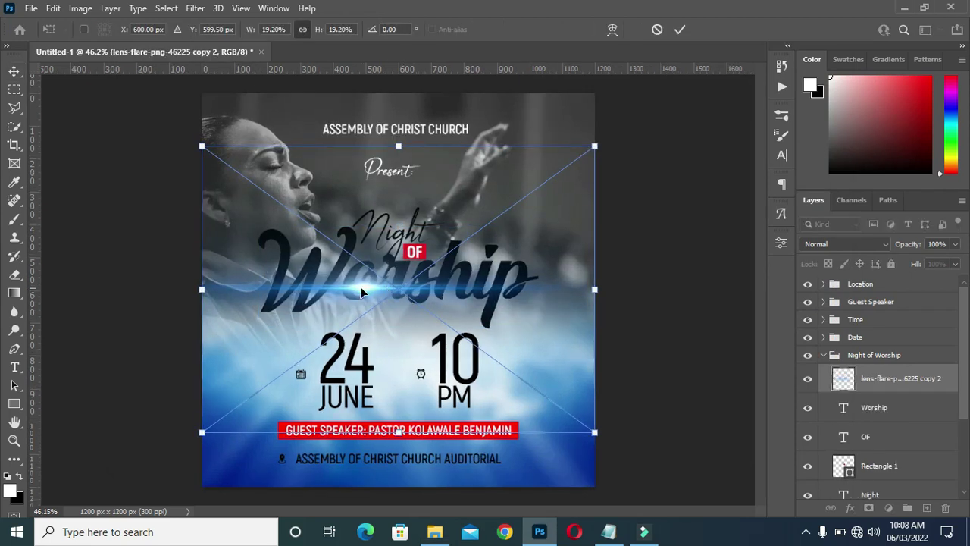
drag(360, 286, 418, 297)
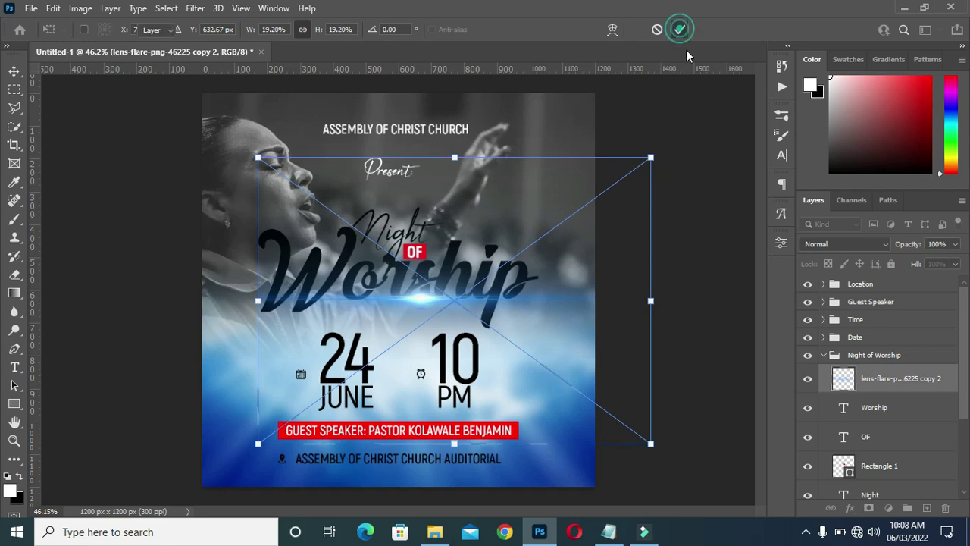
click(680, 29)
click(831, 243)
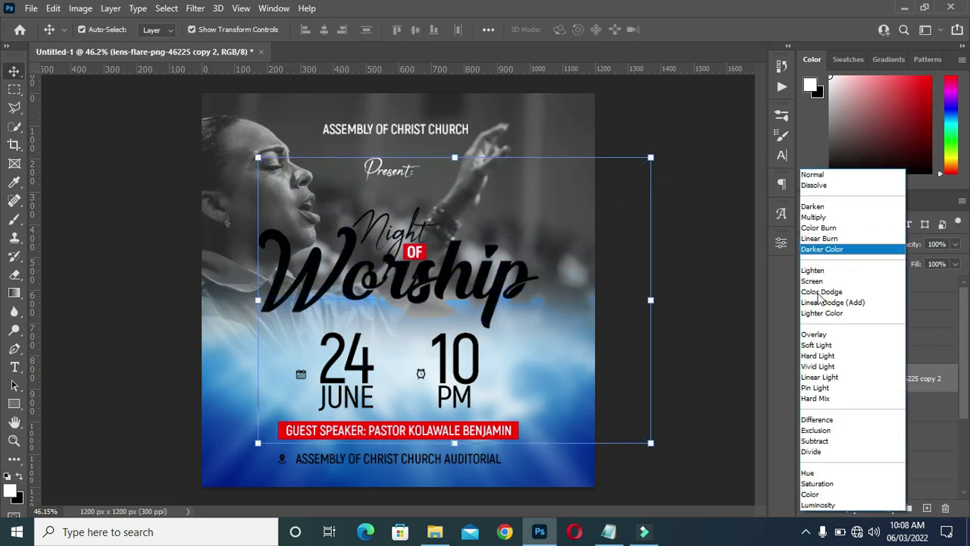
Blend the lens flare in Screen mode and fade its left side with a gradient mask
click(818, 282)
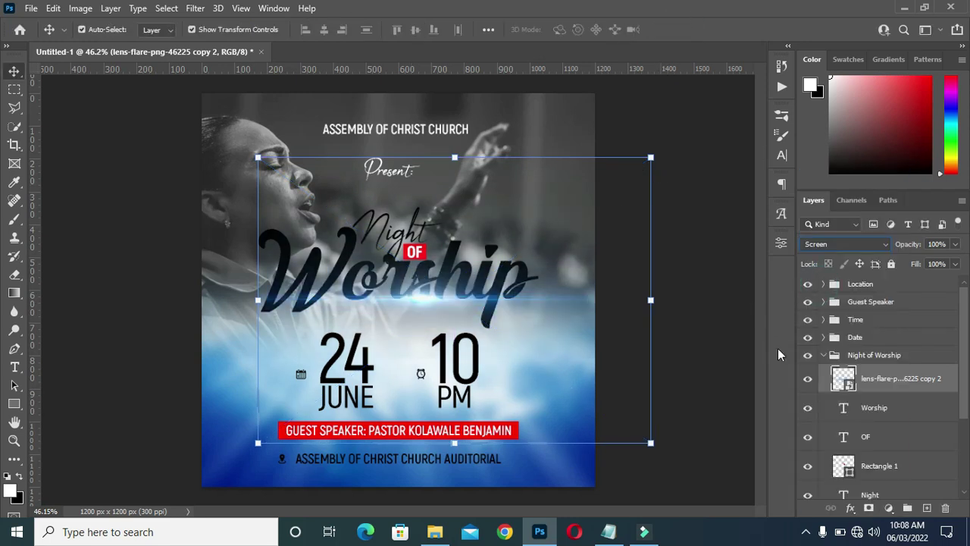
click(868, 509)
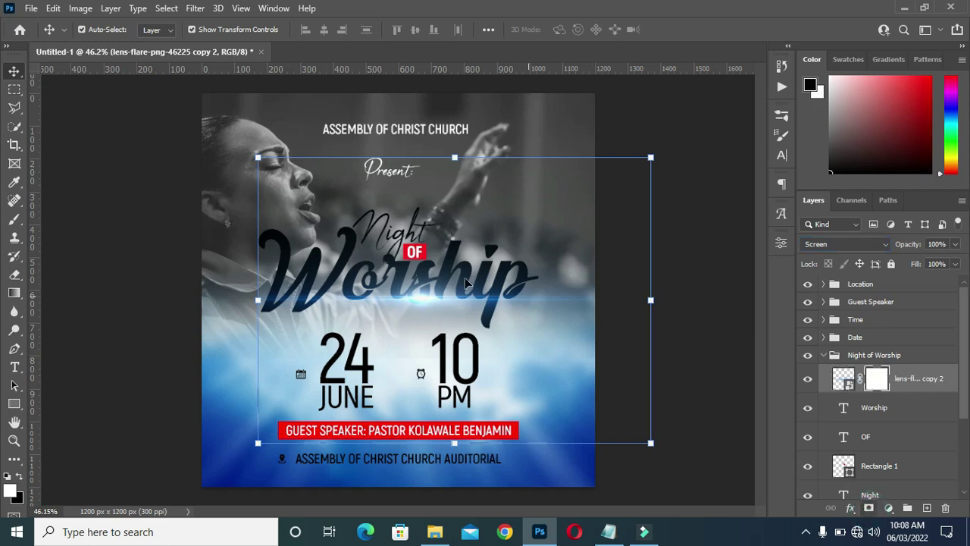
click(17, 294)
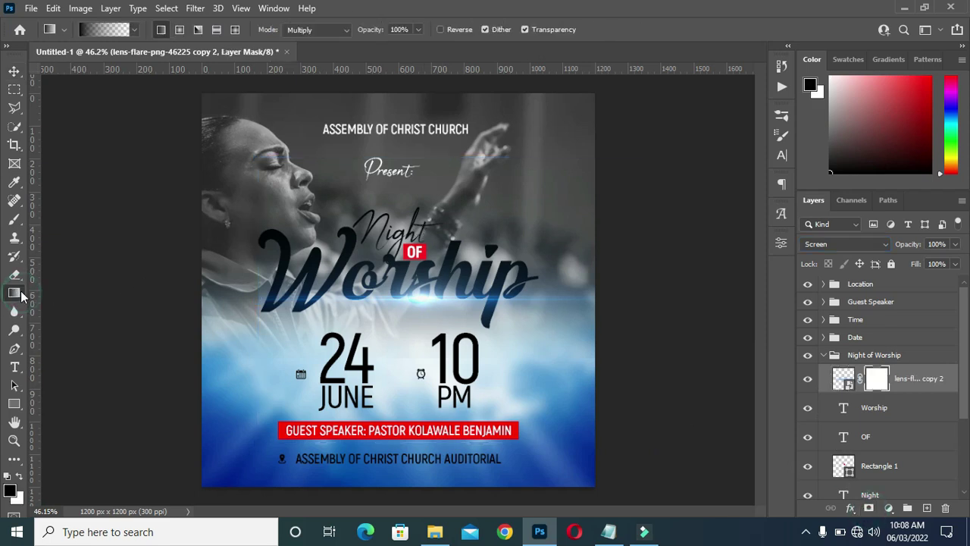
drag(230, 288, 258, 295)
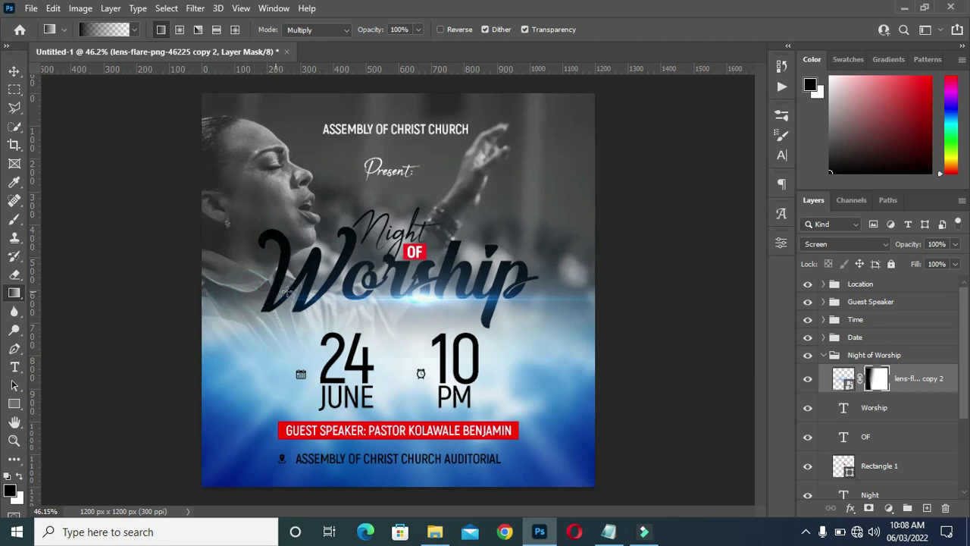
click(14, 71)
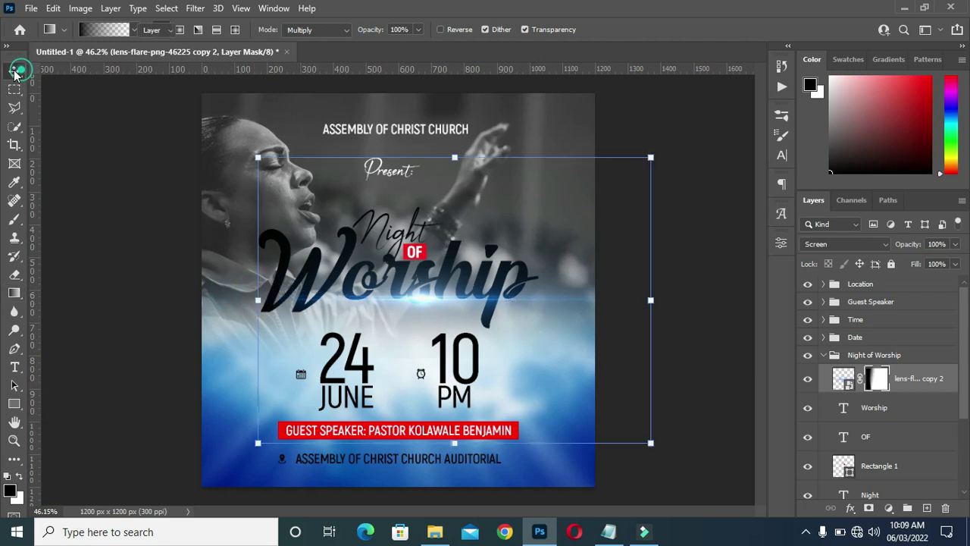
click(685, 266)
Swap foreground and background colours, fit the flyer in view, and select the lens-flare copy 2 layer
key(x)
key(ctrl+0)
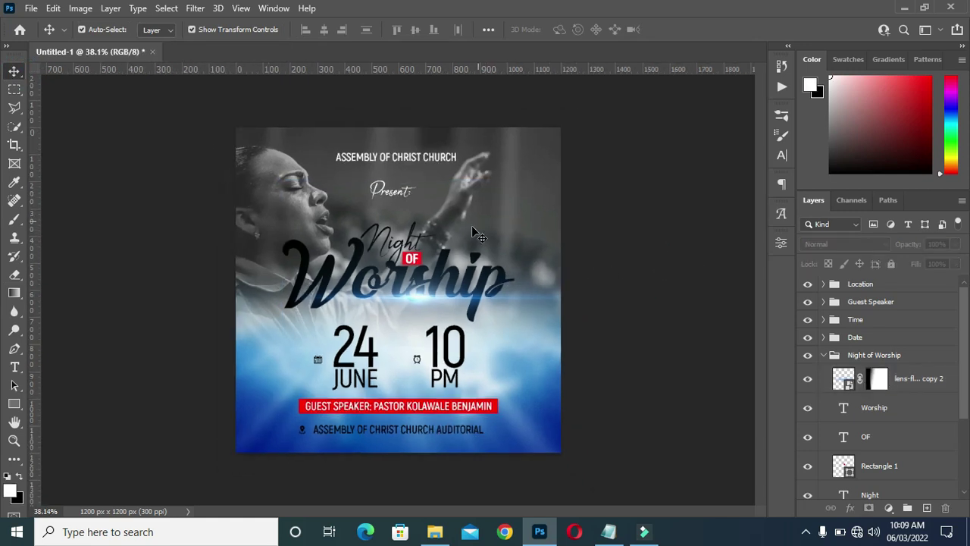
scroll(422, 260, down, 1)
scroll(416, 269, up, 2)
scroll(443, 307, down, 1)
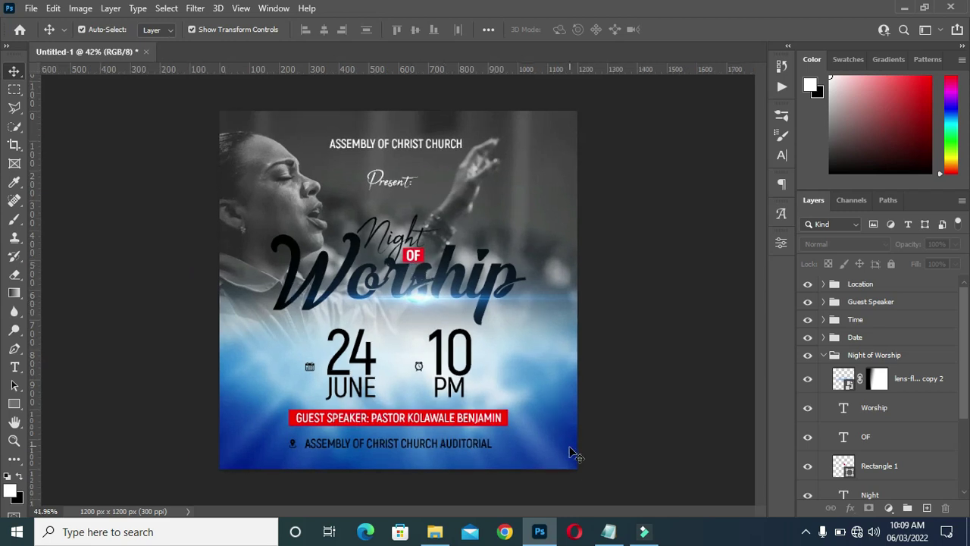
scroll(469, 240, up, 2)
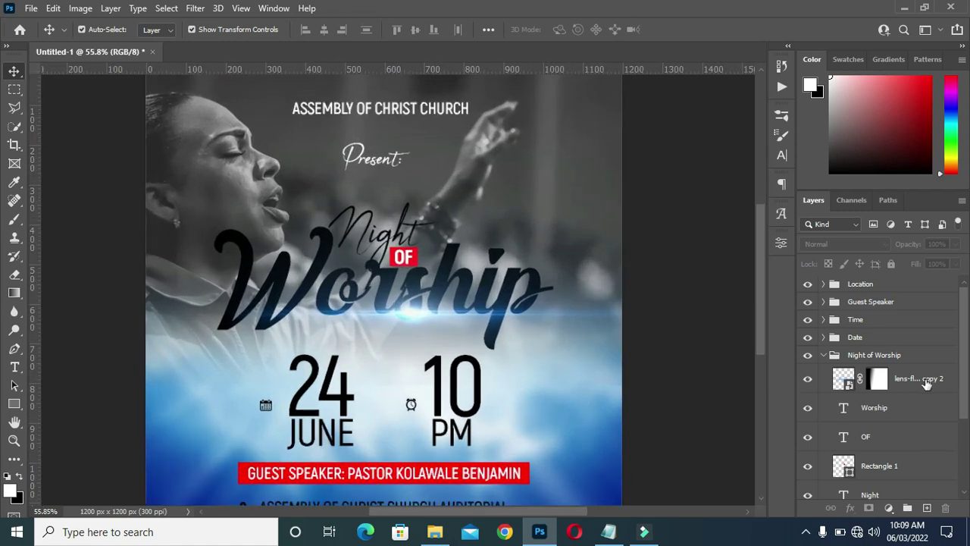
click(922, 382)
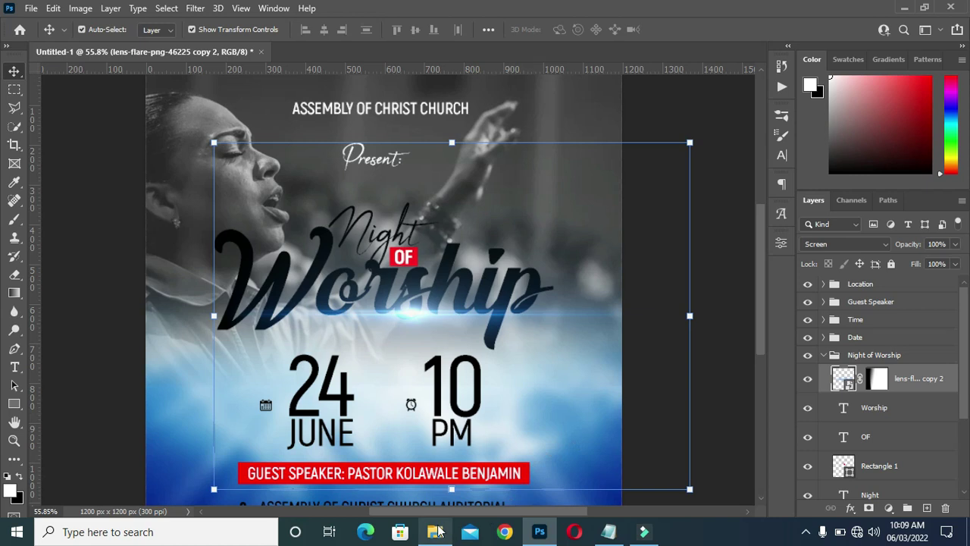
Place the Glow-effect image above the lens flare, moved up-right and enlarged to about 27.68%
click(435, 532)
drag(628, 238, 434, 250)
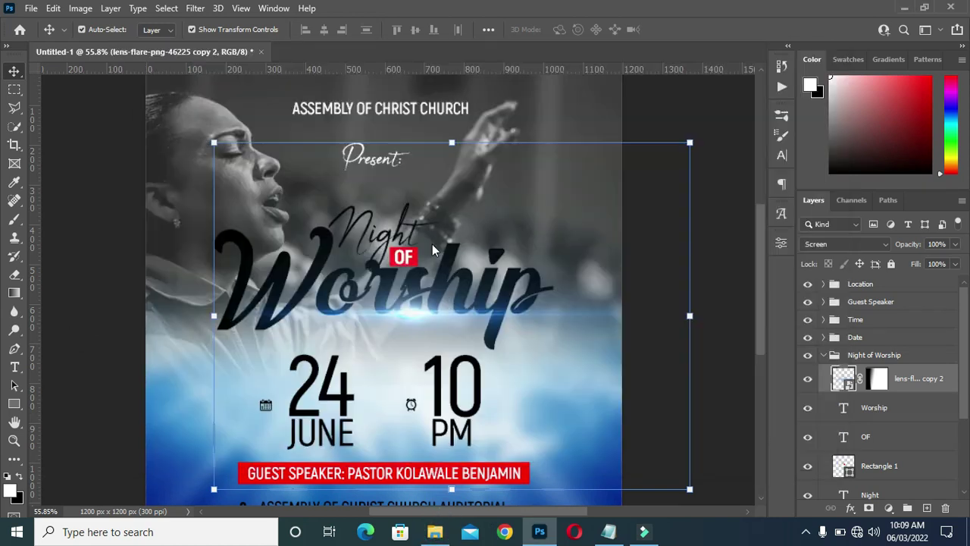
drag(538, 217, 534, 214)
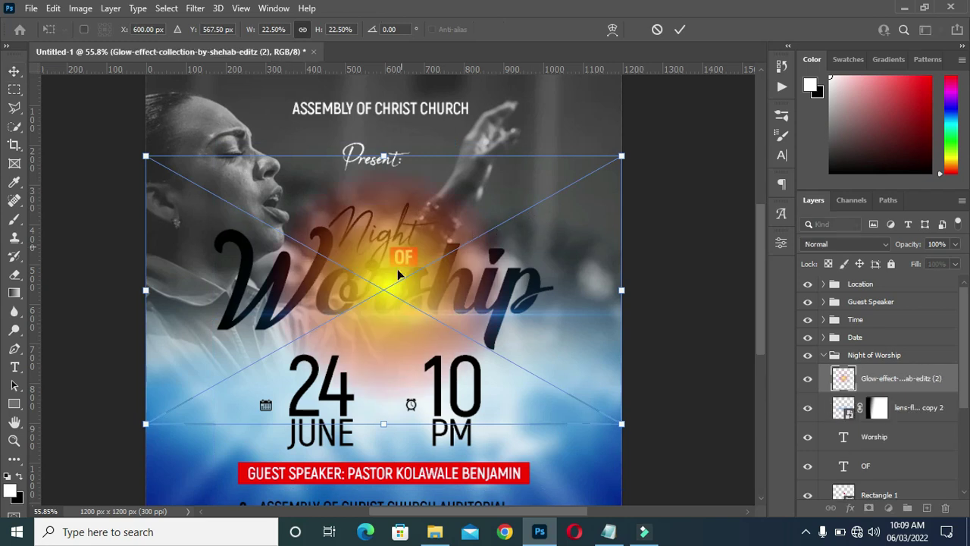
drag(421, 251, 485, 187)
click(680, 28)
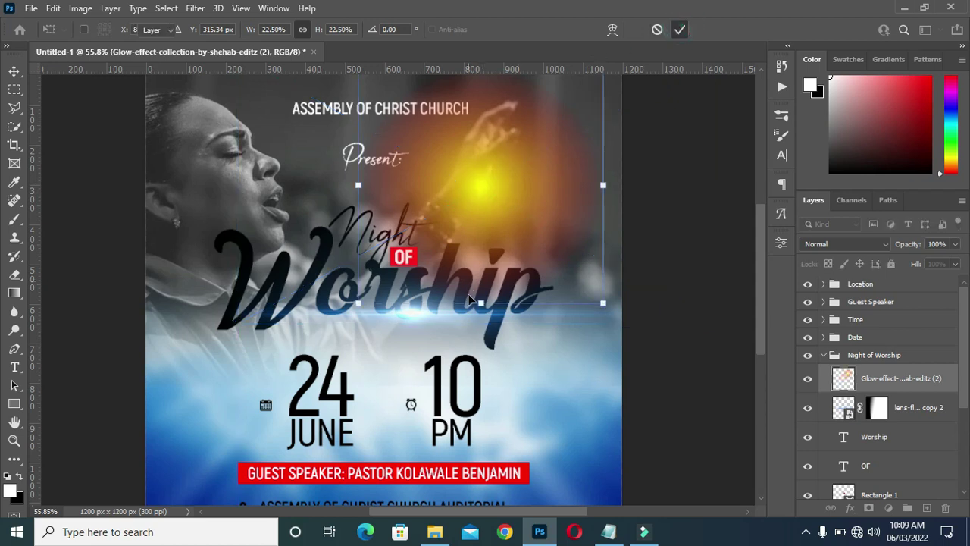
drag(485, 301, 464, 386)
scroll(473, 264, down, 1)
scroll(476, 264, down, 1)
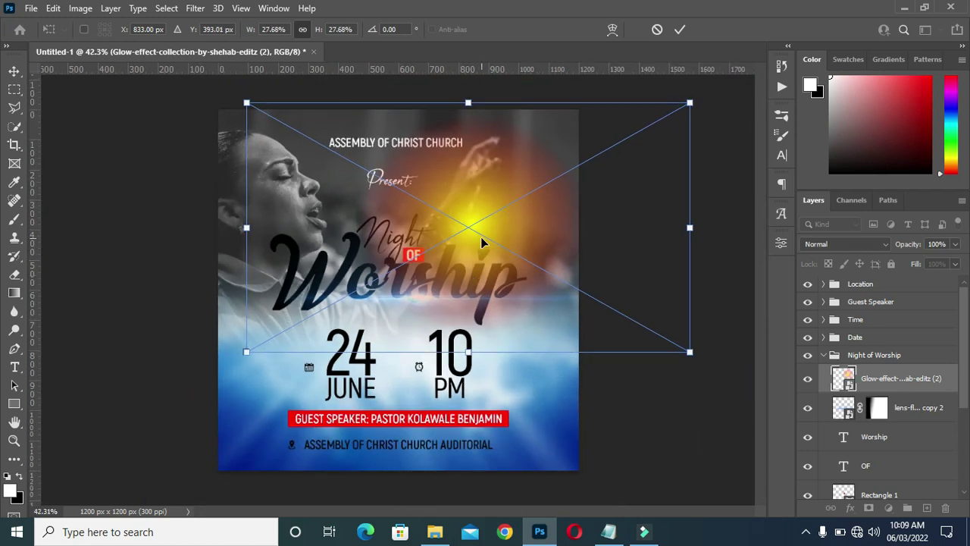
click(680, 30)
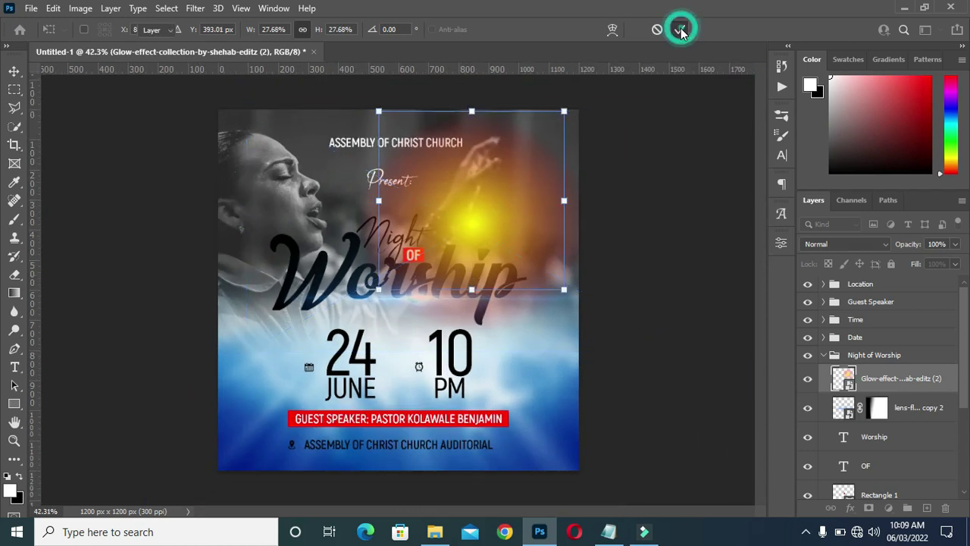
Blend the glow in Saturation mode, shift it slightly left and enlarge it to 29.84%
click(837, 247)
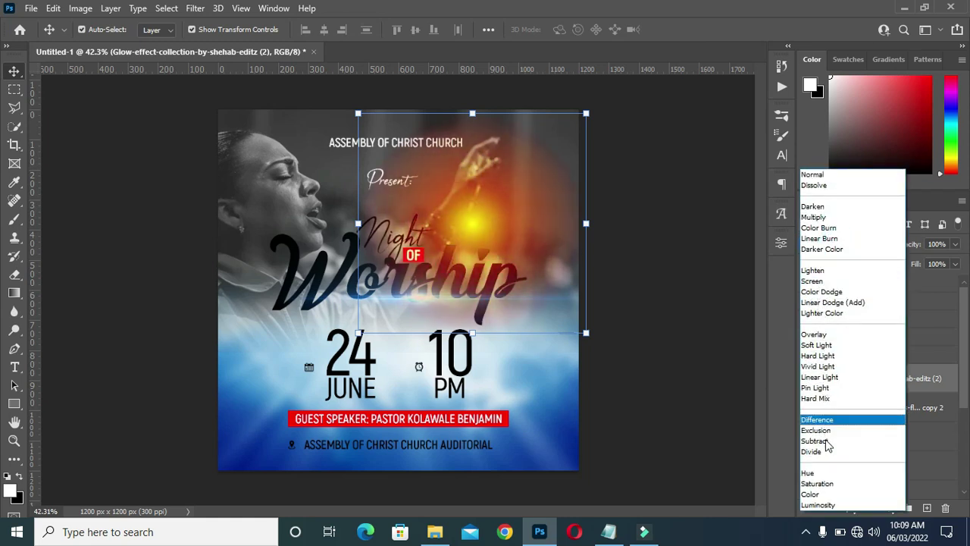
click(818, 483)
drag(468, 225, 442, 220)
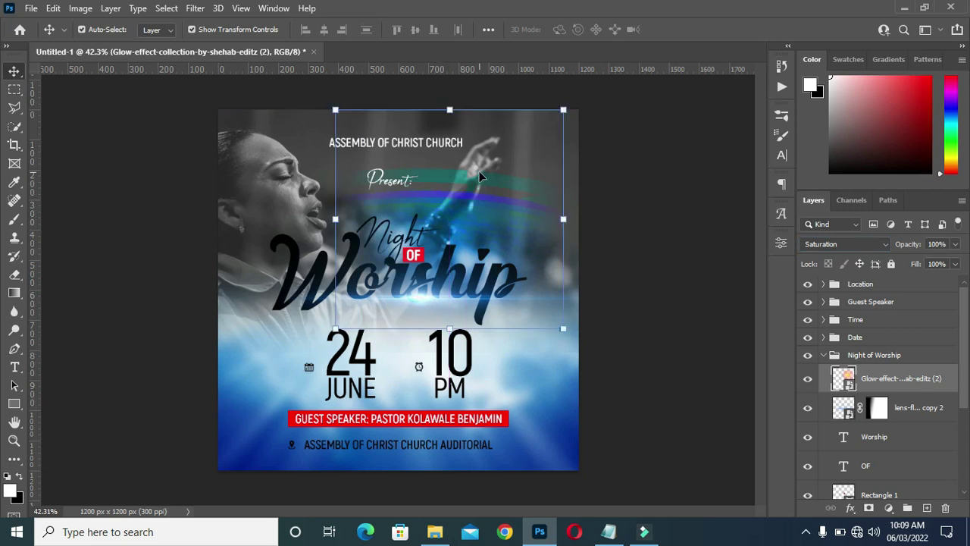
click(566, 220)
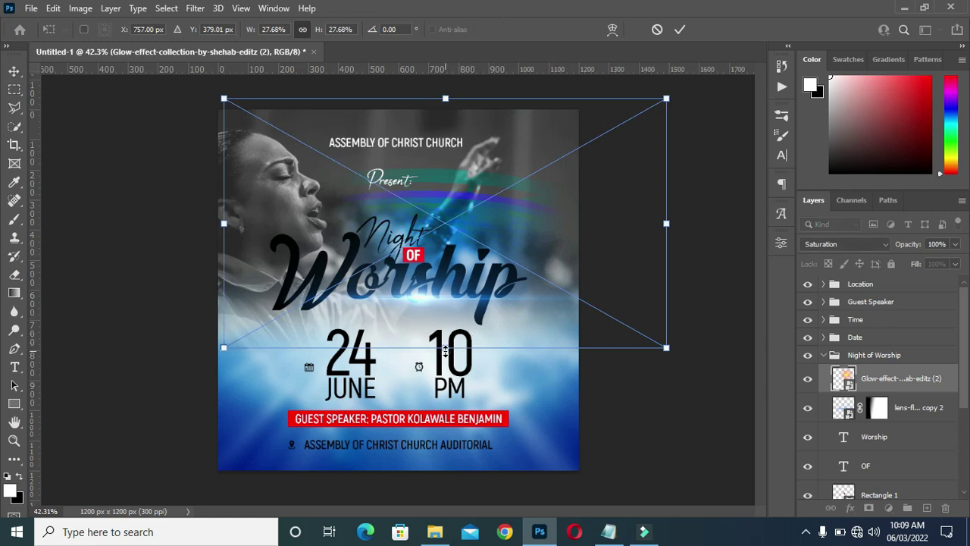
mouse_move(444, 350)
mouse_down()
mouse_move(445, 363)
mouse_move(446, 353)
mouse_up()
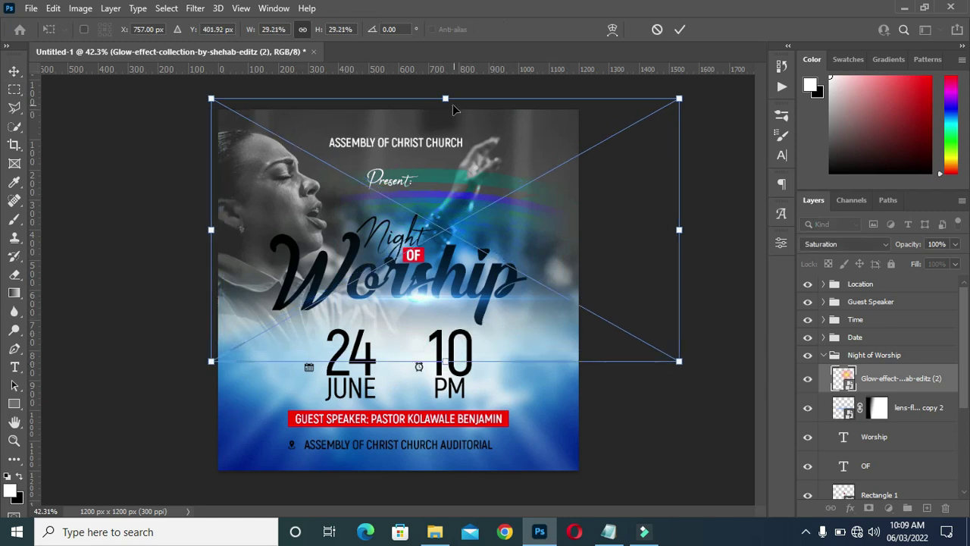
drag(445, 99, 447, 93)
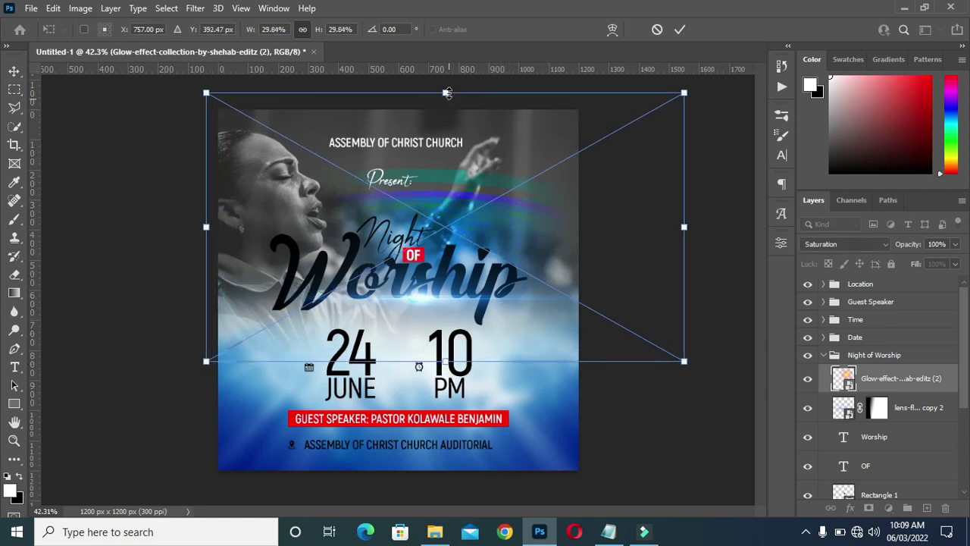
click(677, 28)
scroll(606, 189, down, 2)
Deselect the glow and pick the ASSEMBLY OF CHRIST CHURCH text layer from the canvas
click(615, 234)
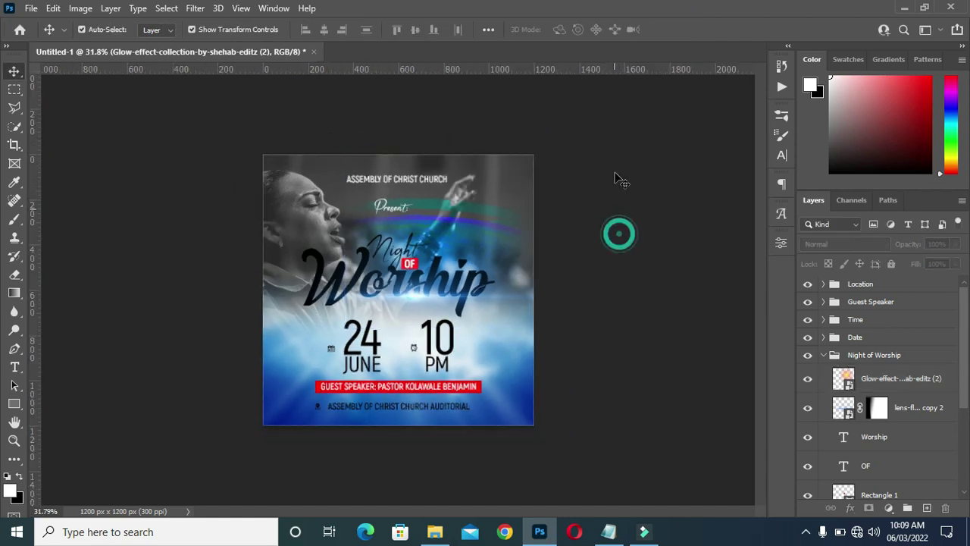
scroll(411, 248, up, 1)
scroll(411, 246, down, 2)
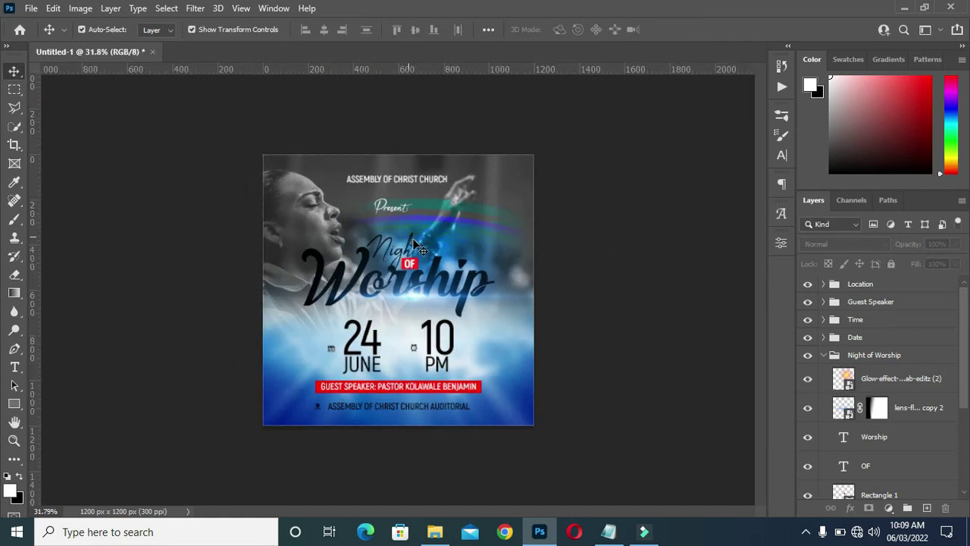
scroll(412, 238, up, 2)
scroll(405, 216, down, 1)
scroll(405, 215, up, 2)
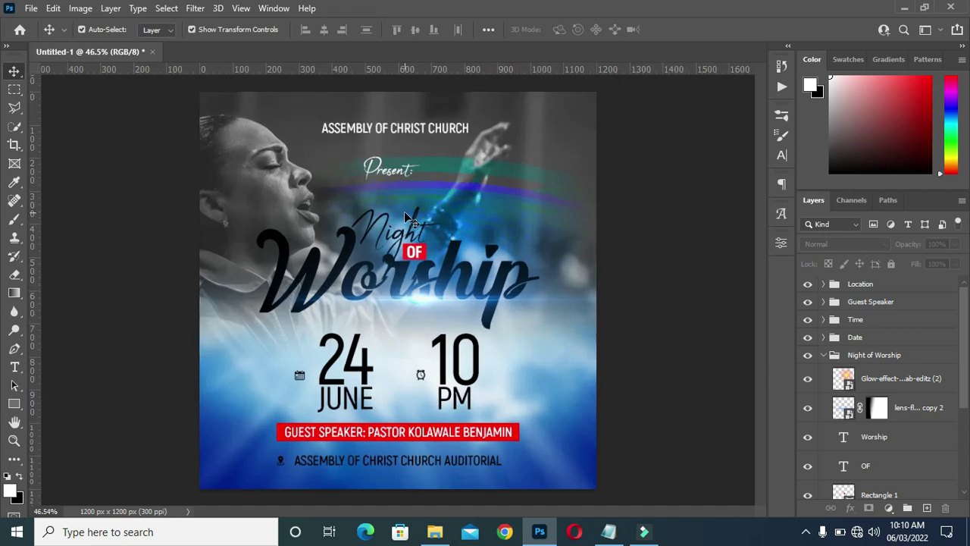
scroll(416, 206, down, 2)
scroll(416, 205, up, 1)
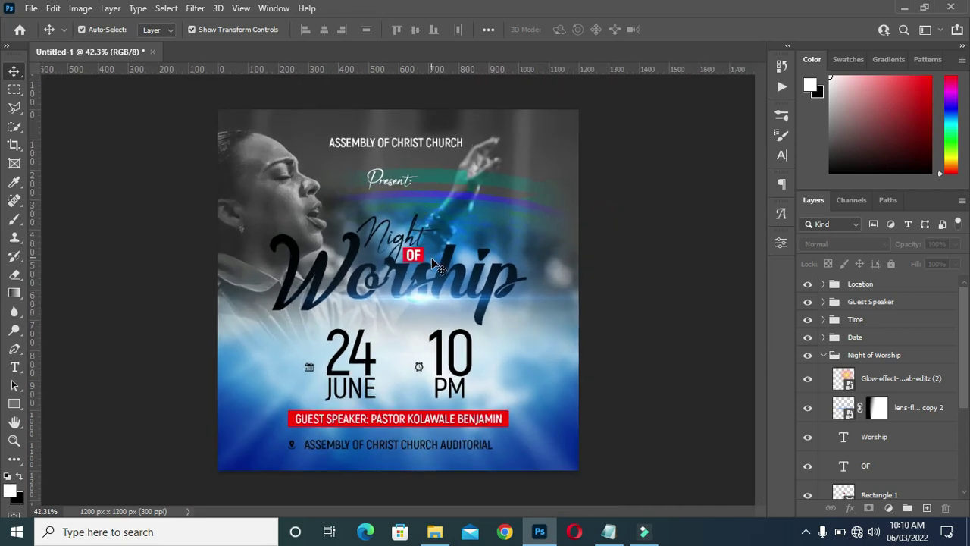
scroll(479, 212, up, 1)
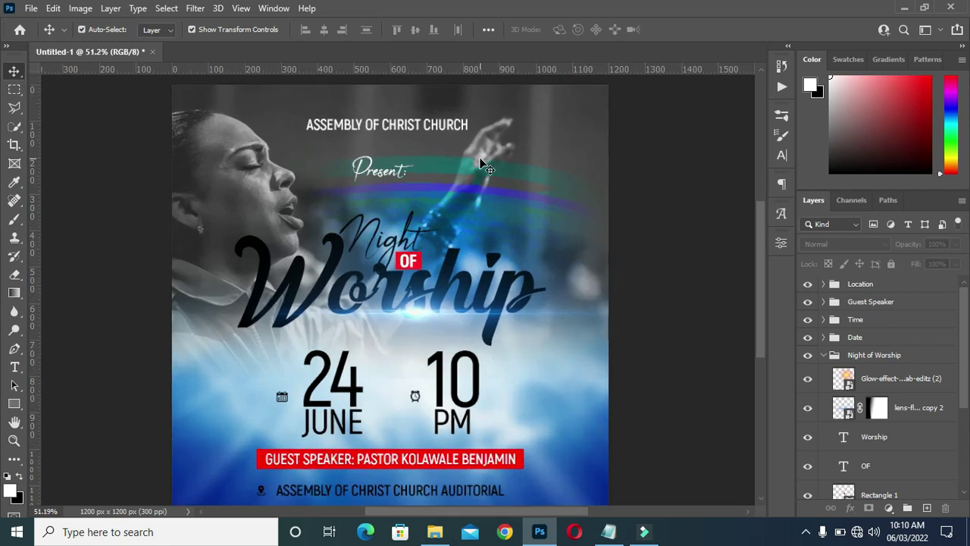
click(428, 128)
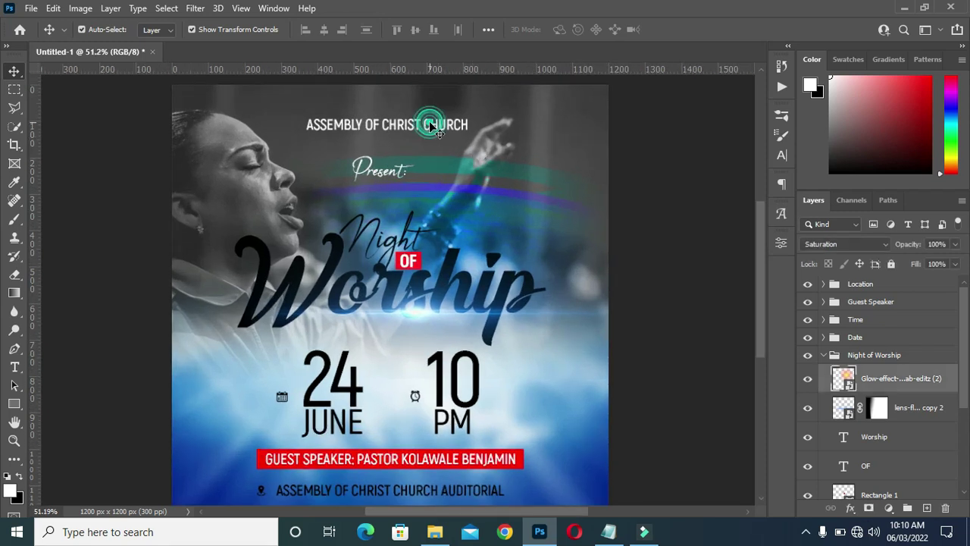
click(372, 130)
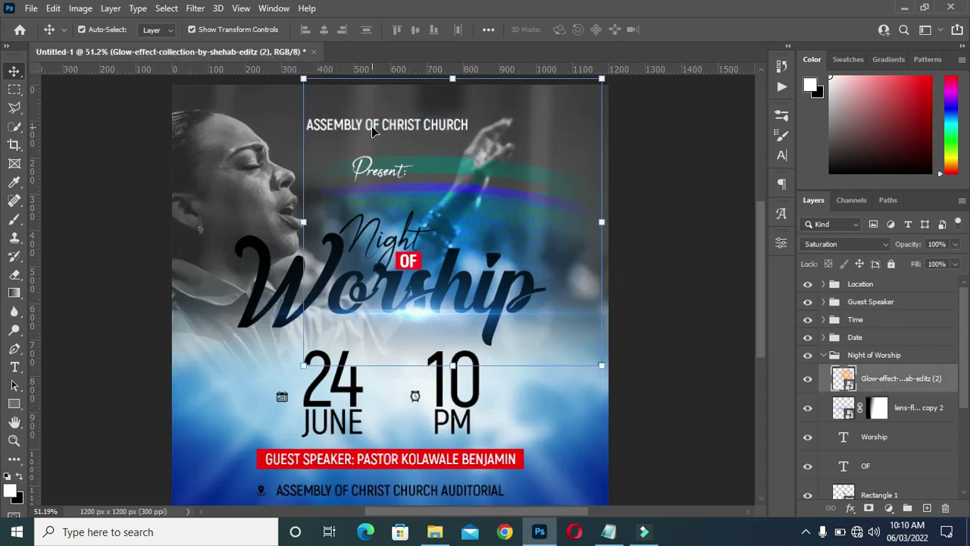
right_click(409, 125)
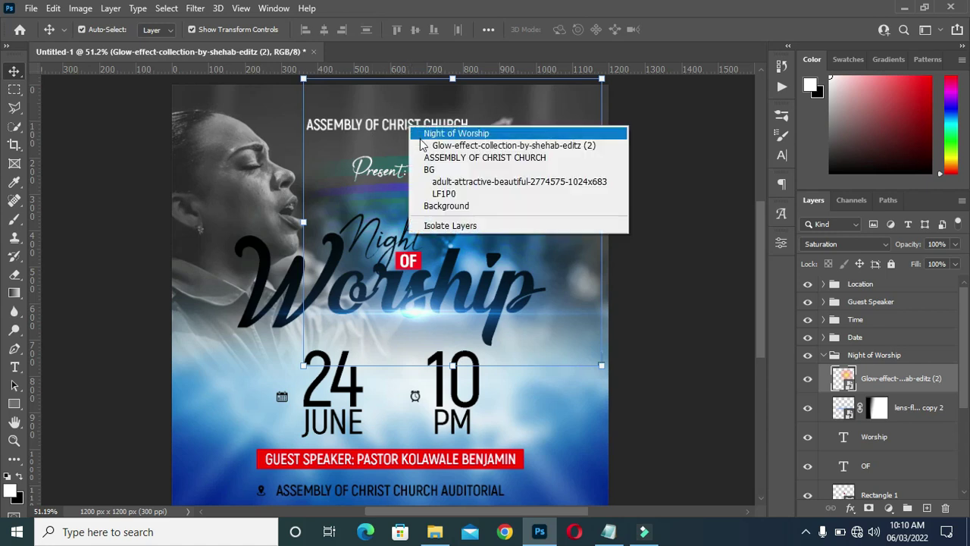
click(439, 158)
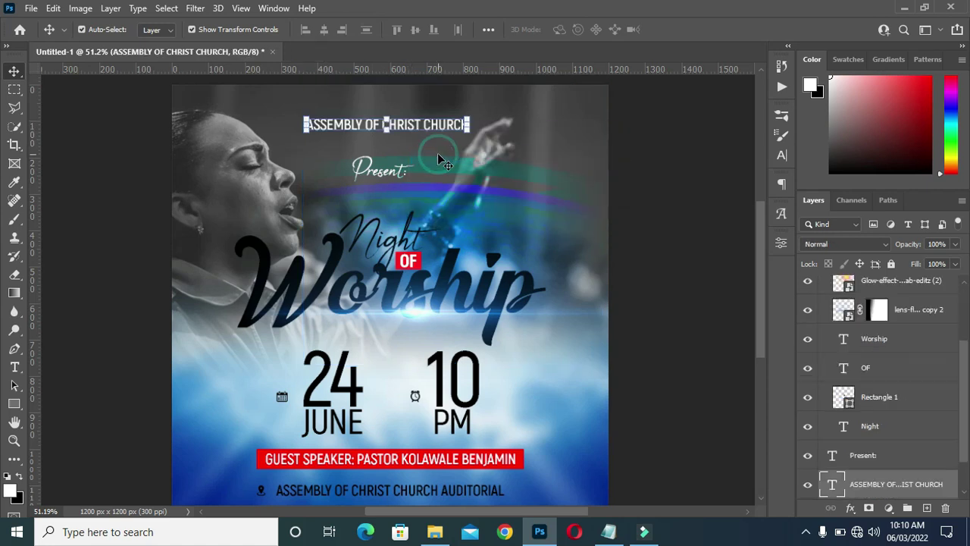
Nudge the church name heading up three steps toward the top edge
key(Up)
key(Up)
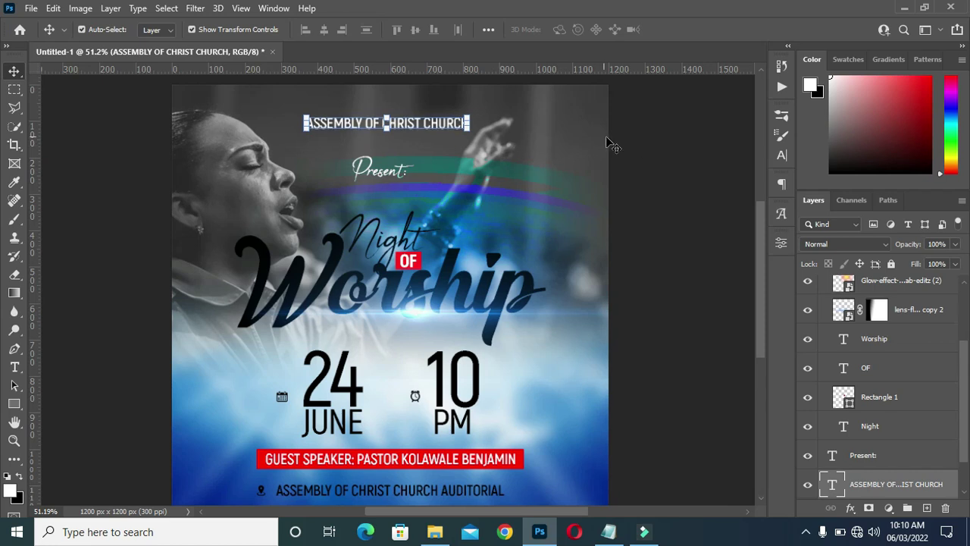
key(Up)
key(Up)
key(Up)
key(Up)
key(Up)
key(Up)
key(Up)
key(Up)
key(Up)
key(Up)
key(Up)
key(Up)
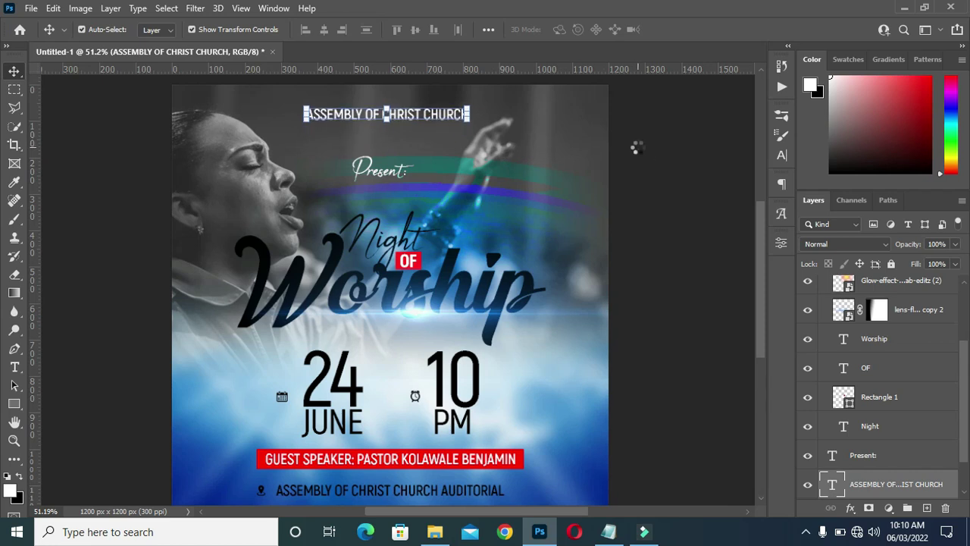
key(Up)
key(Up)
key(Up)
key(Up)
key(Up)
key(Up)
key(Up)
key(Up)
key(Up)
key(Up)
key(Up)
key(Up)
key(Up)
key(Up)
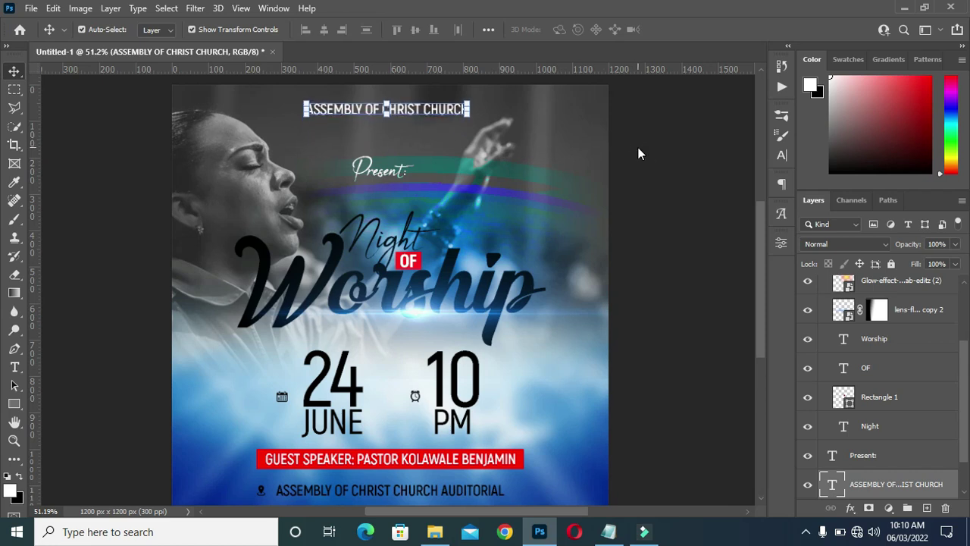
click(638, 154)
Collapse the Night of Worship group in the Layers panel
scroll(635, 148, down, 3)
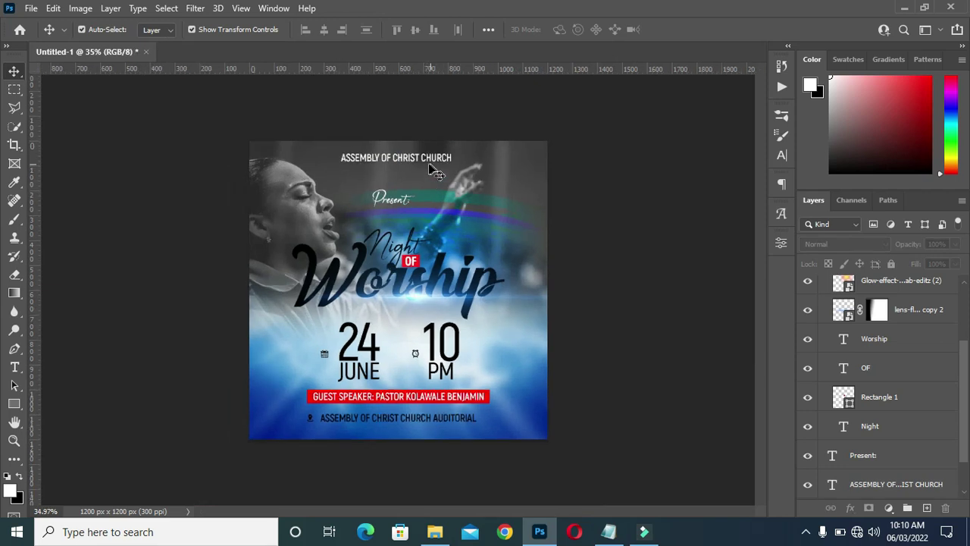
scroll(436, 171, up, 1)
click(607, 242)
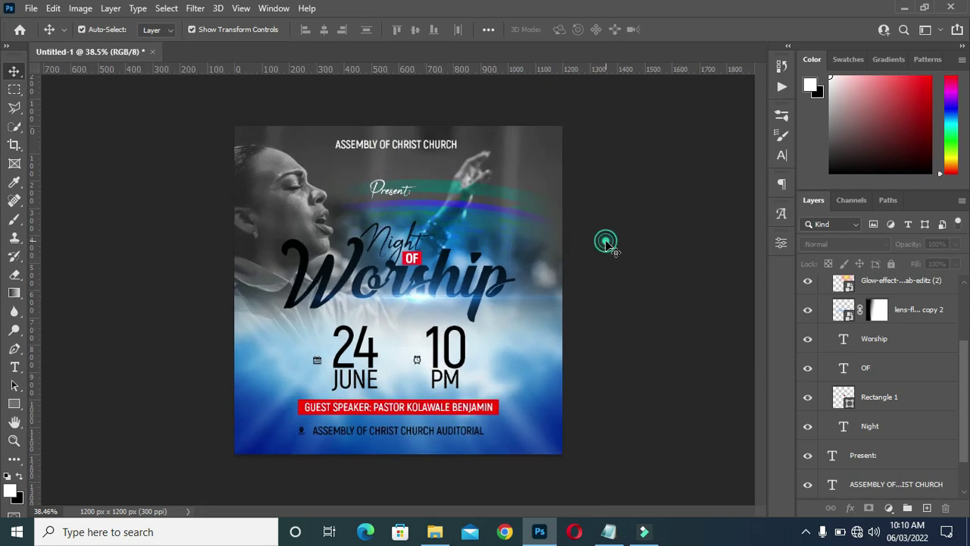
scroll(817, 351, up, 3)
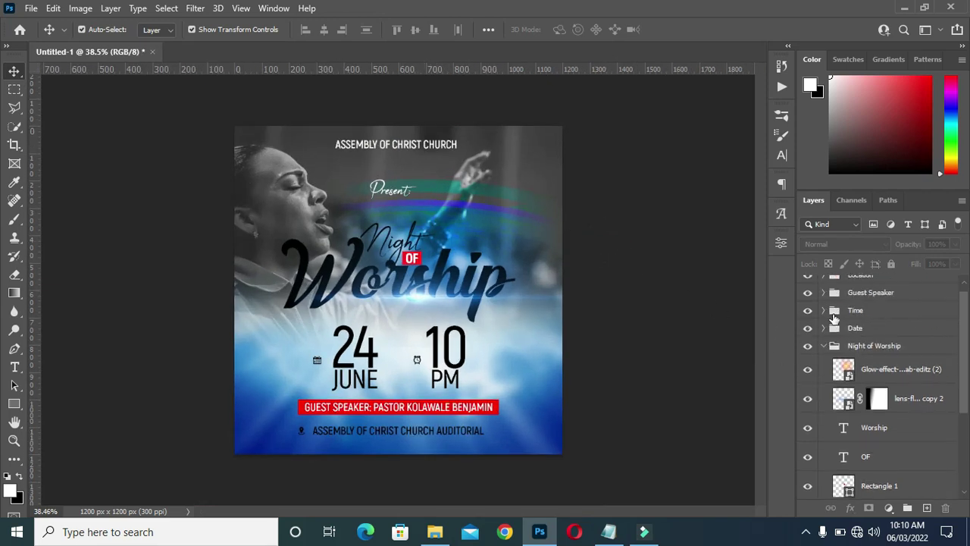
click(823, 346)
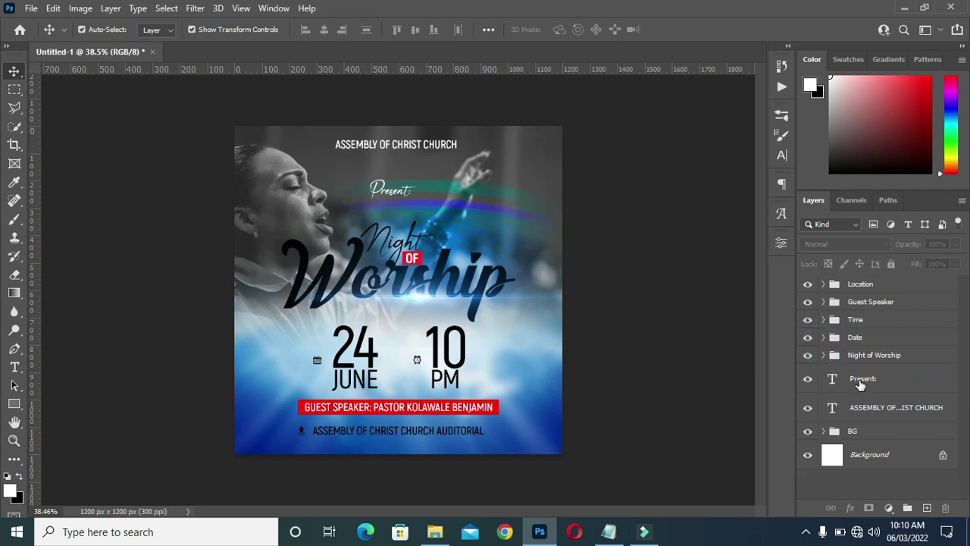
Fit the flyer in the window and stamp all visible layers into a new merged Layer 1
key(ctrl+0)
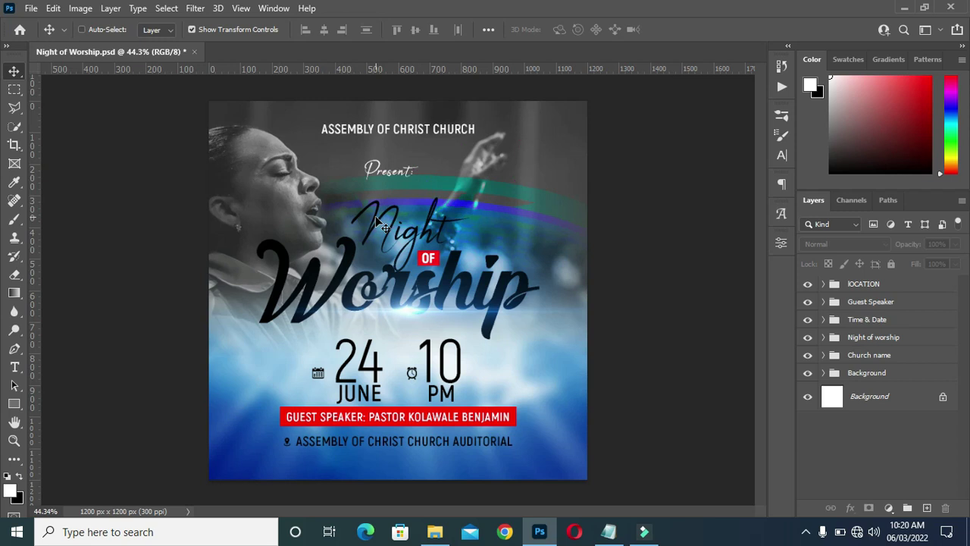
key(ctrl+alt+shift+e)
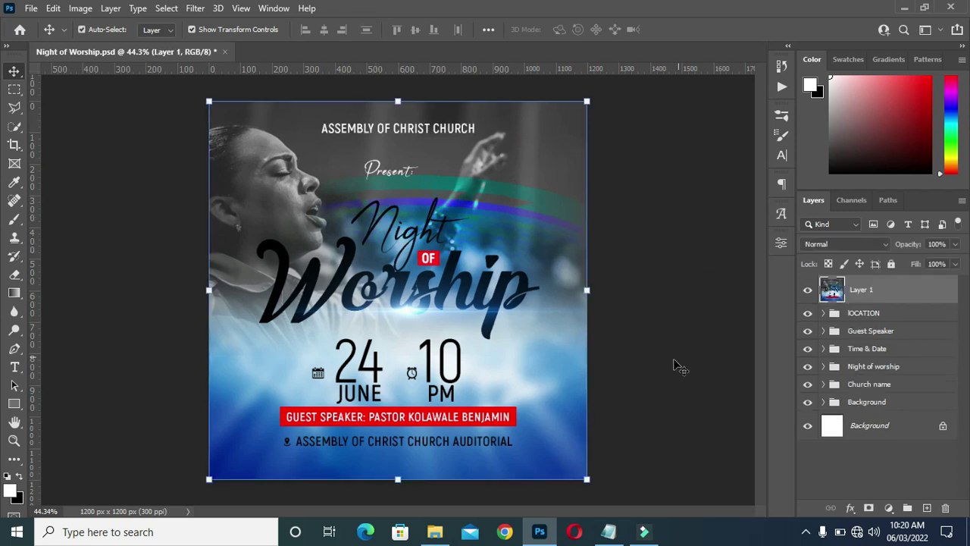
Apply Camera Raw to Layer 1: Temperature -23, Tint +16, Contrast +11, Shadows about -10
click(195, 9)
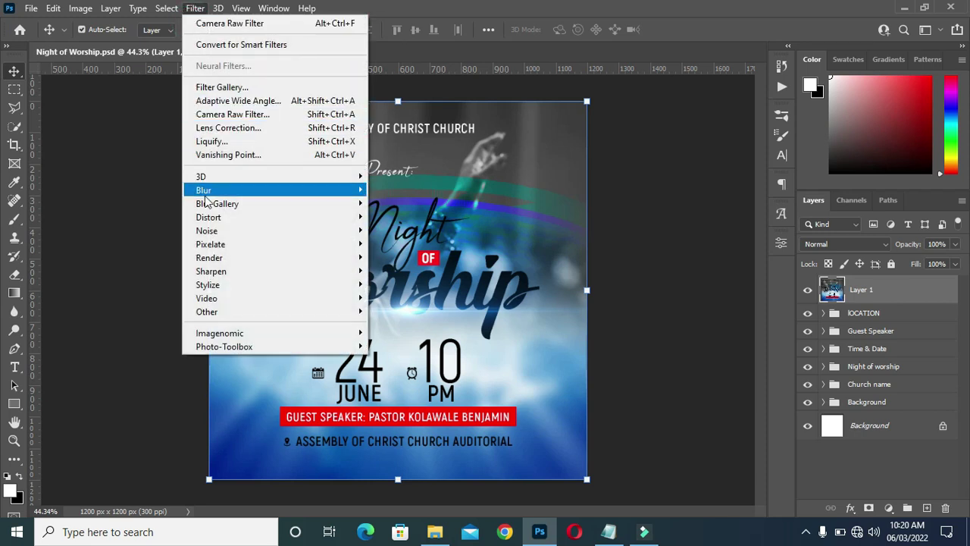
mouse_move(213, 194)
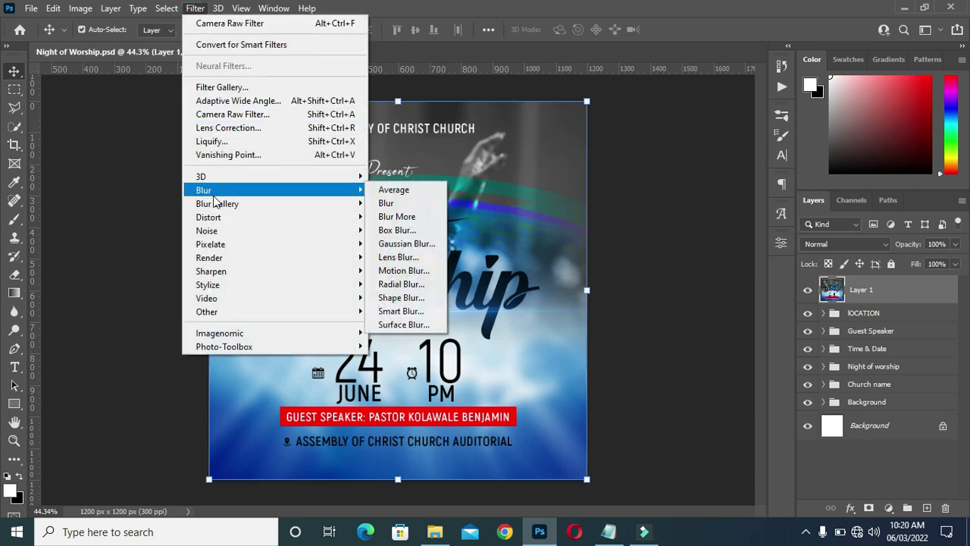
click(220, 114)
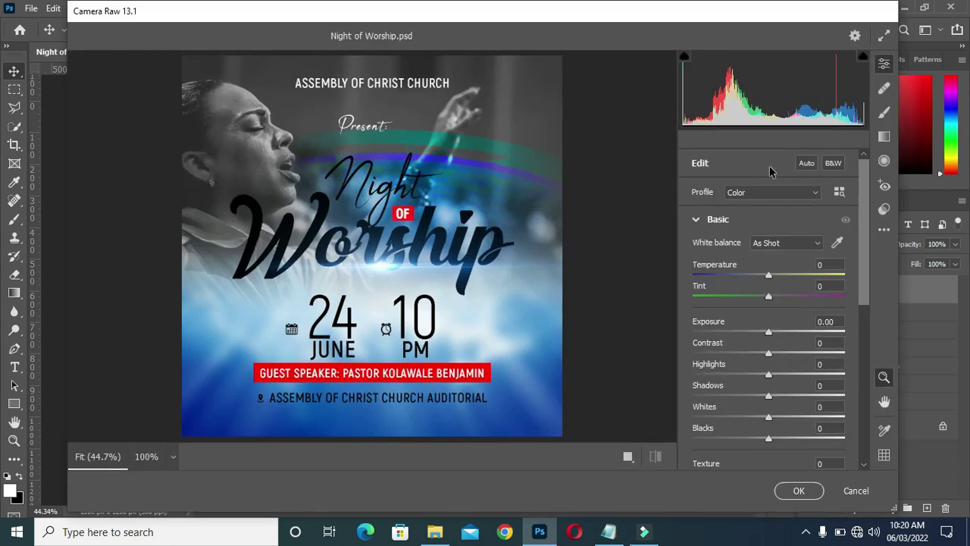
drag(768, 276, 751, 279)
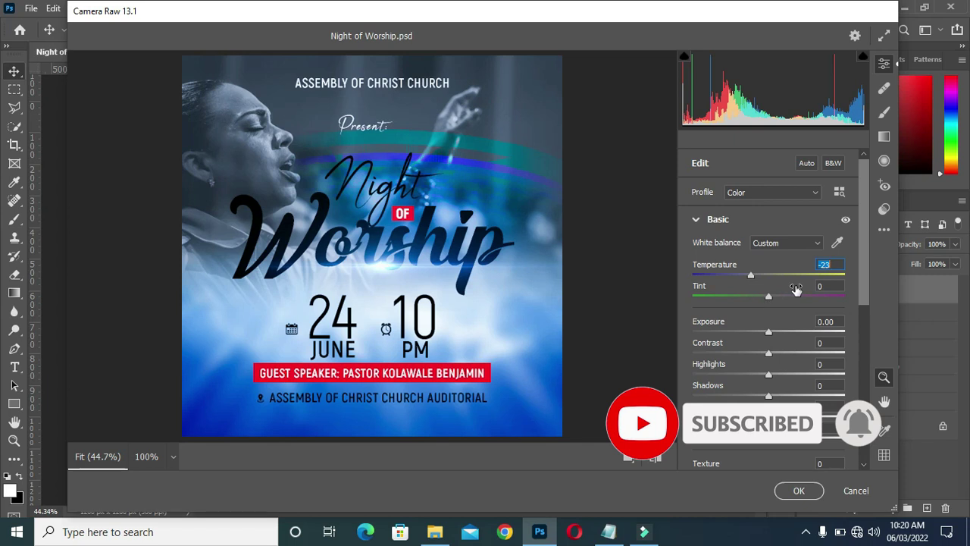
drag(768, 297, 782, 300)
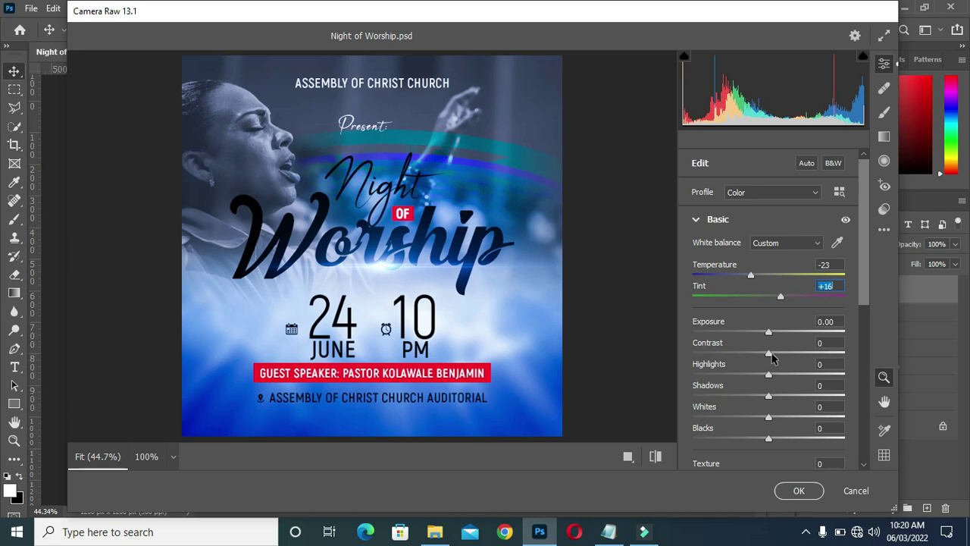
drag(769, 353, 777, 356)
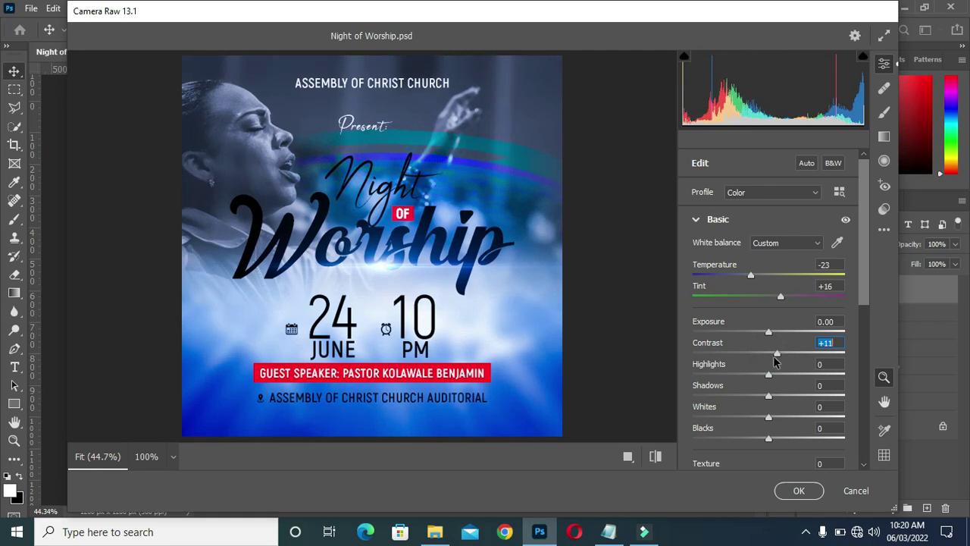
drag(768, 400, 763, 400)
In Camera Raw, raise Clarity and set Dehaze to +7
scroll(804, 357, down, 3)
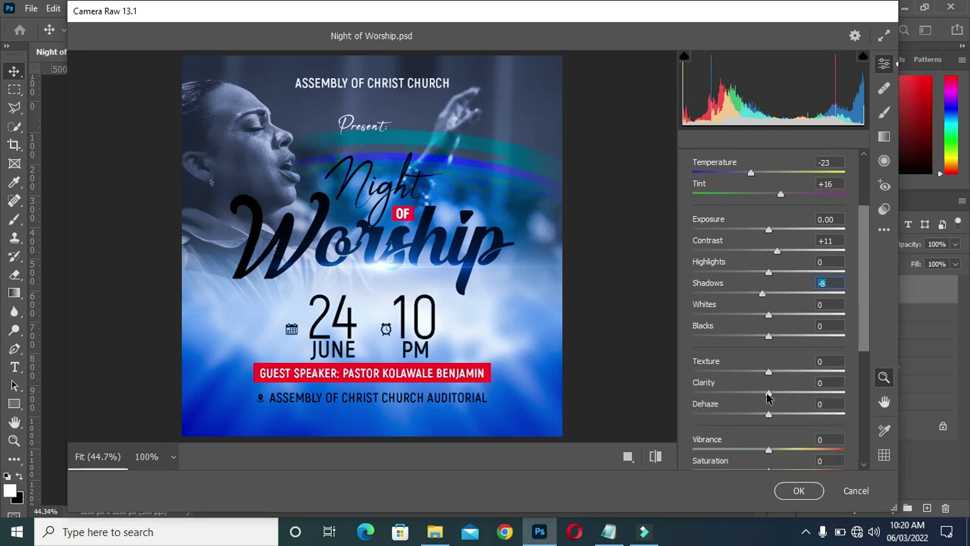
drag(768, 397, 779, 397)
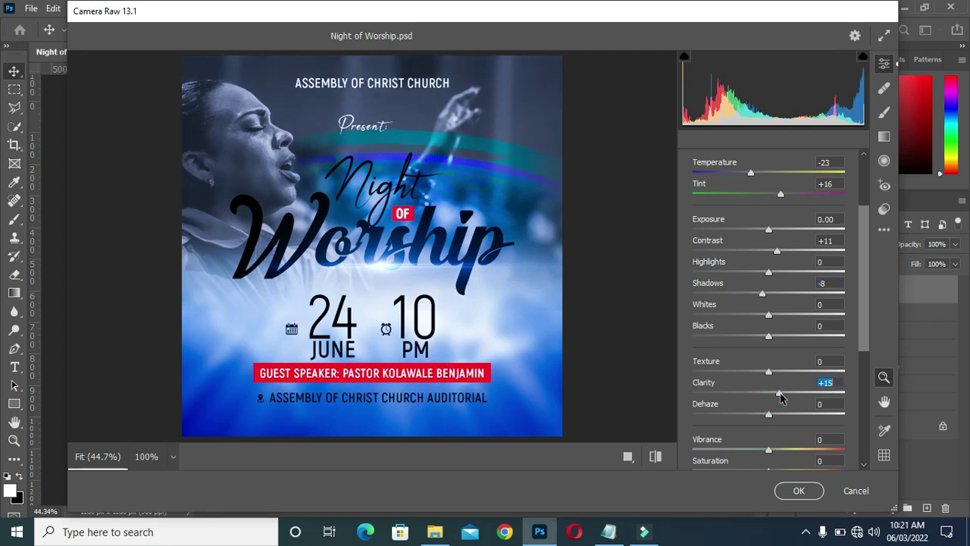
drag(781, 397, 778, 397)
click(770, 417)
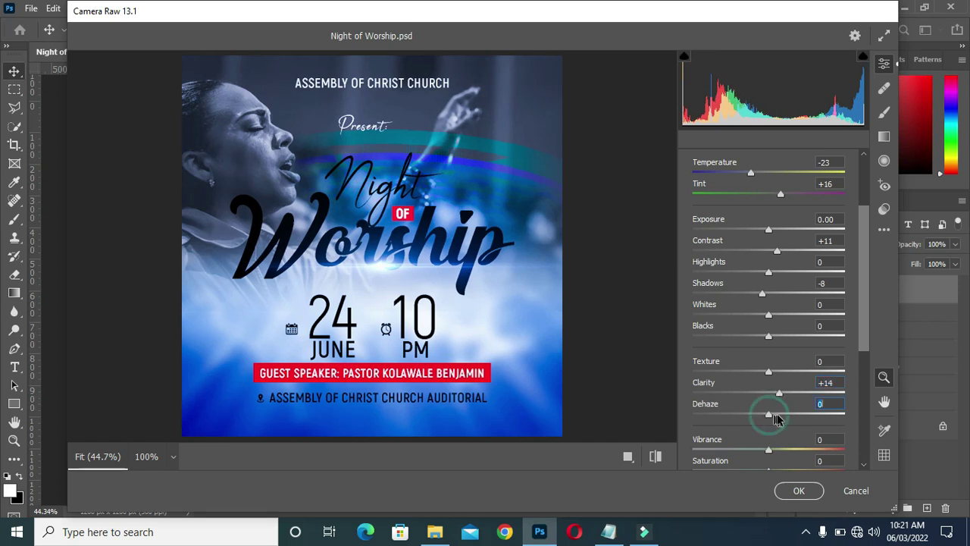
click(777, 416)
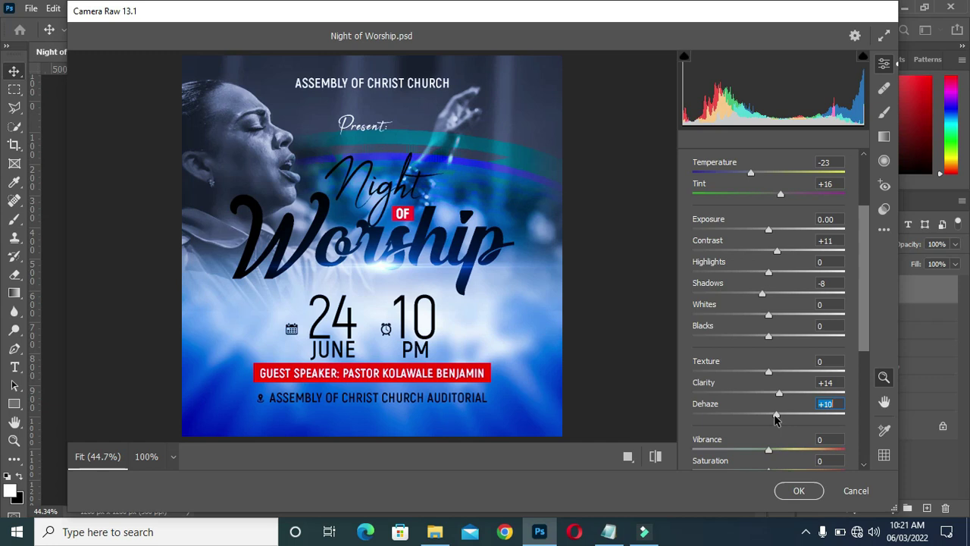
click(774, 416)
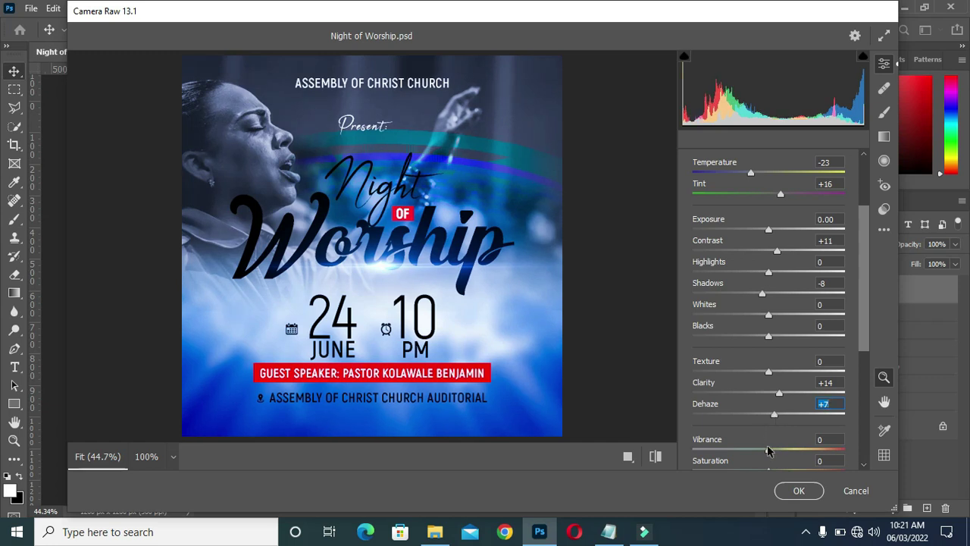
Raise Vibrance to +9 and lower Saturation to -5
scroll(779, 429, down, 1)
click(773, 418)
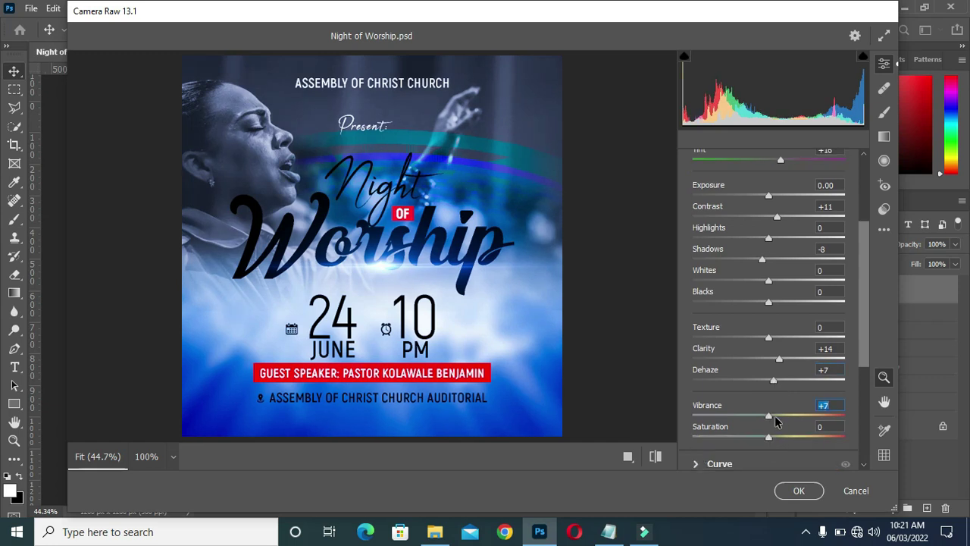
click(776, 422)
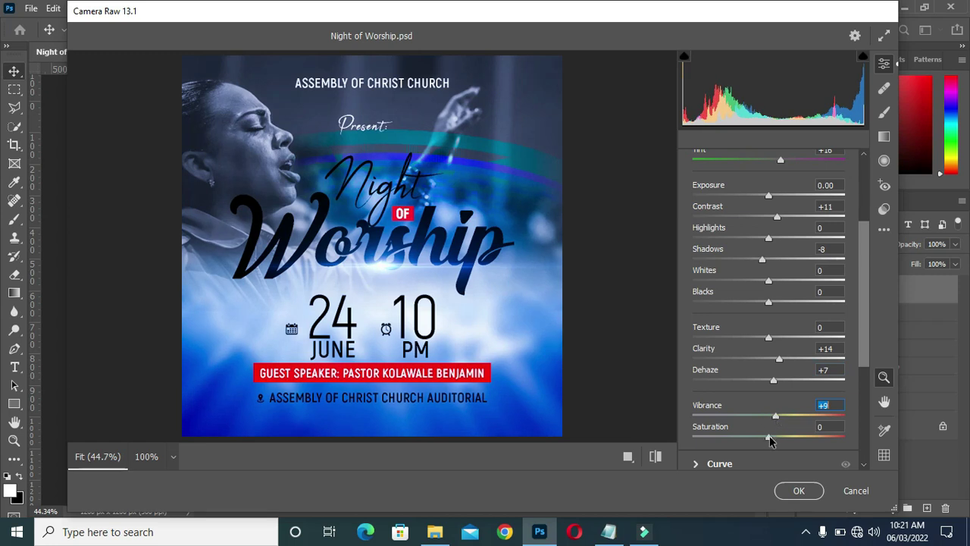
click(768, 440)
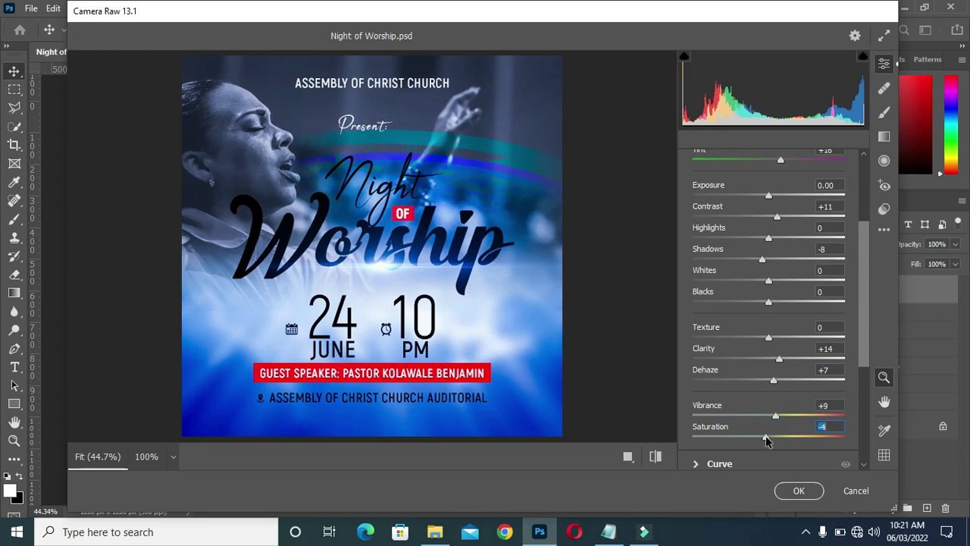
drag(773, 414, 776, 419)
Bring Clarity to +17 and apply the Camera Raw grade to Layer 1
drag(780, 360, 785, 362)
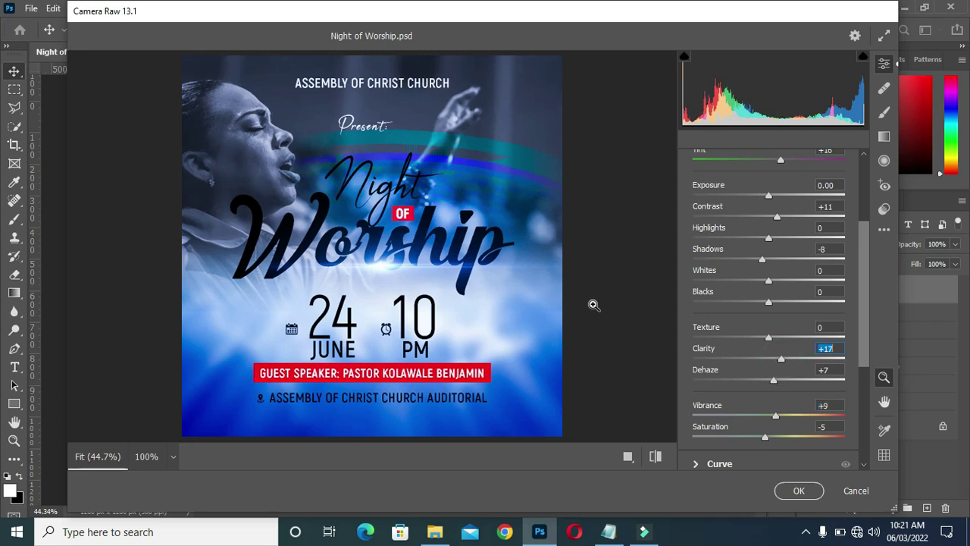
click(799, 490)
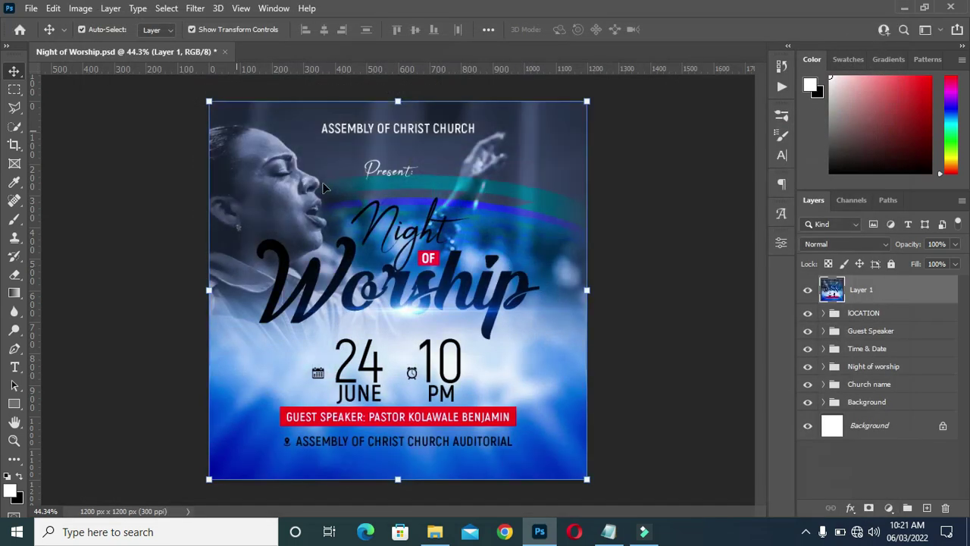
scroll(323, 188, down, 1)
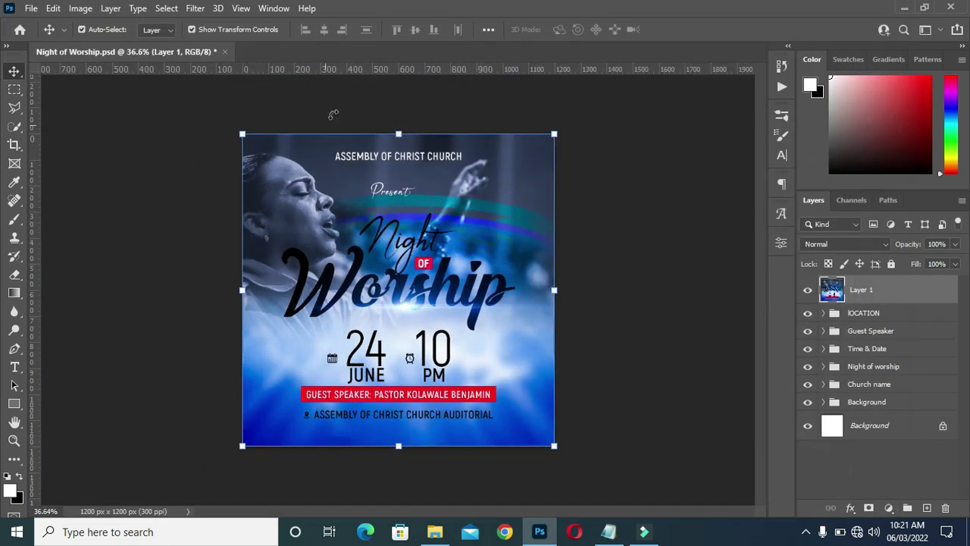
scroll(333, 114, up, 2)
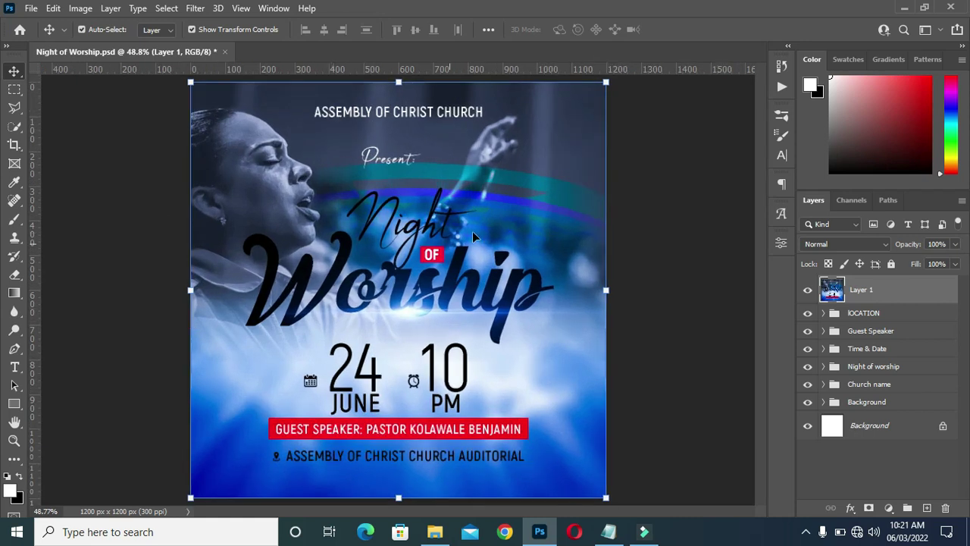